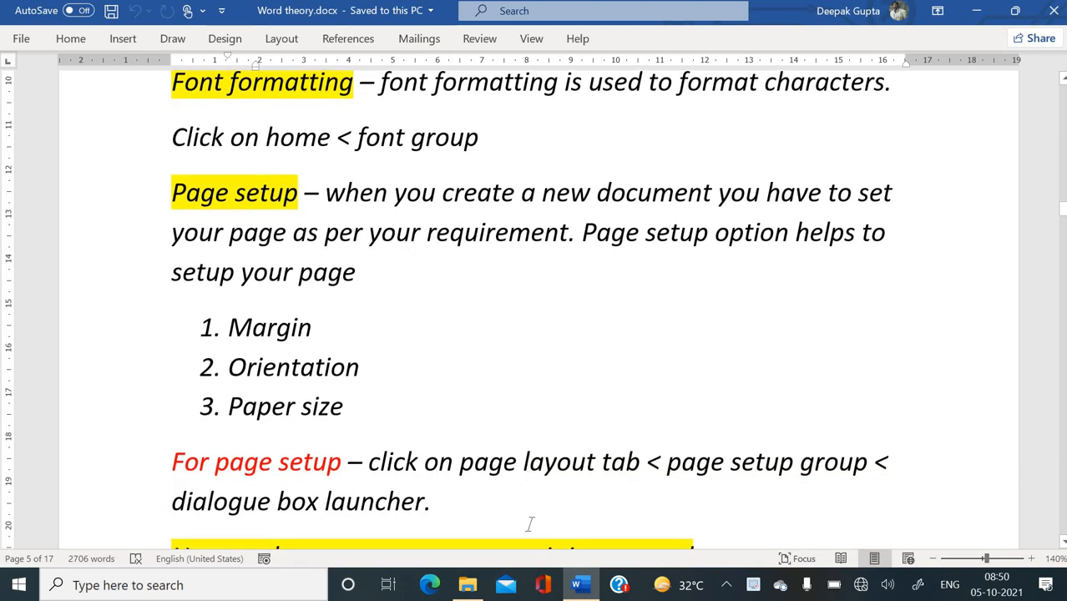
Create a new blank document and maximize its window
left_click(585, 587)
left_click(22, 39)
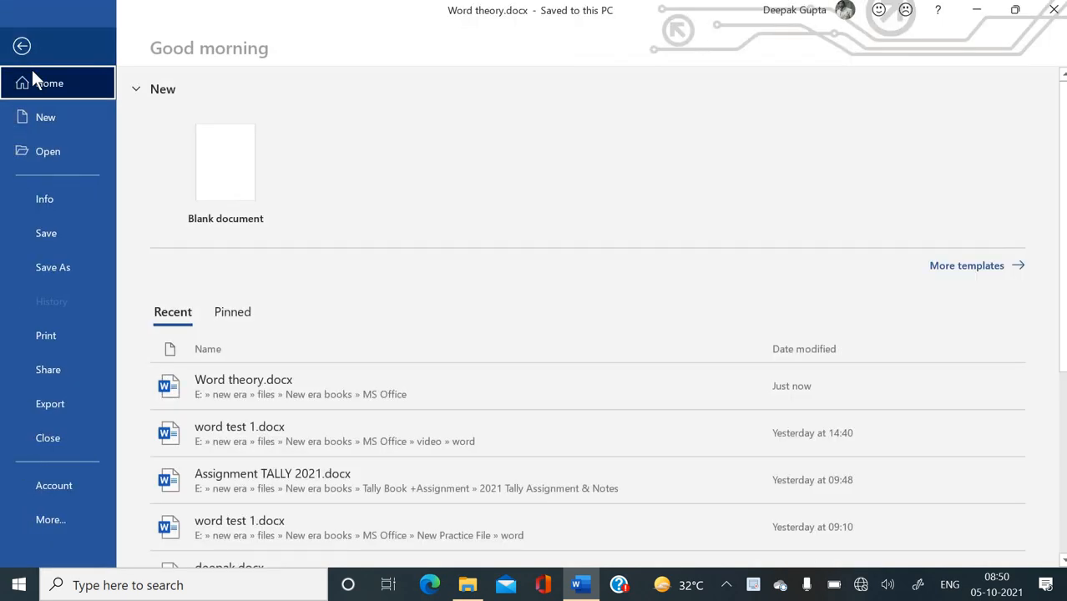
left_click(66, 130)
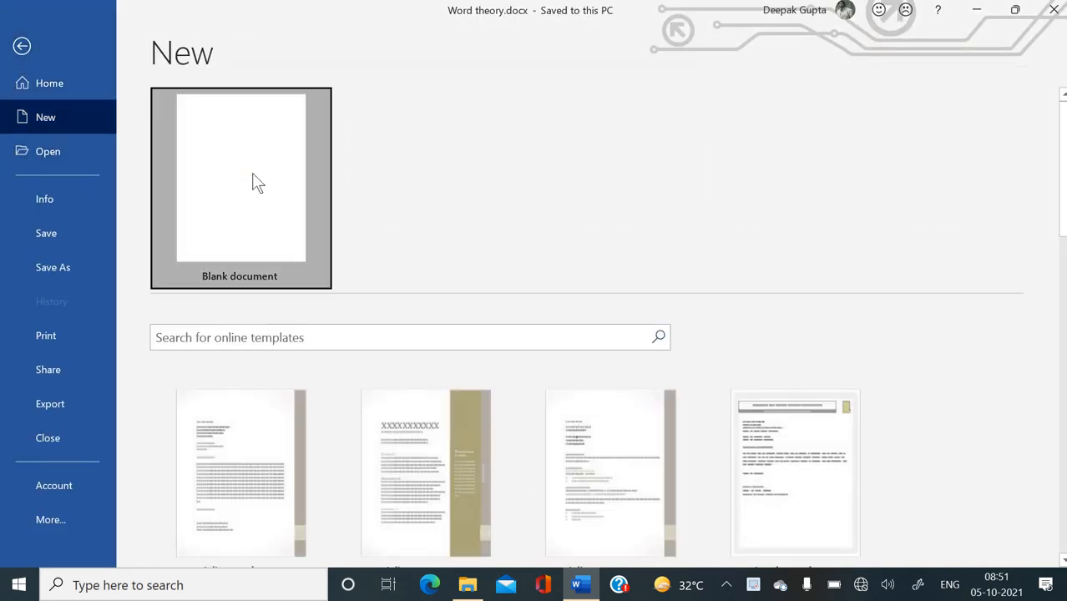
left_click(255, 182)
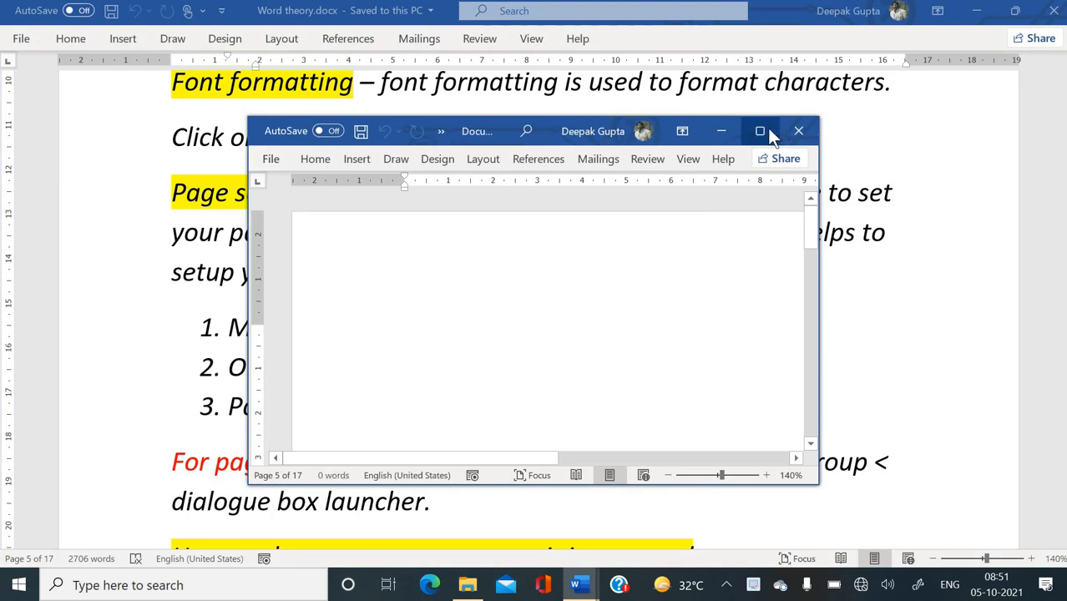
left_click(768, 131)
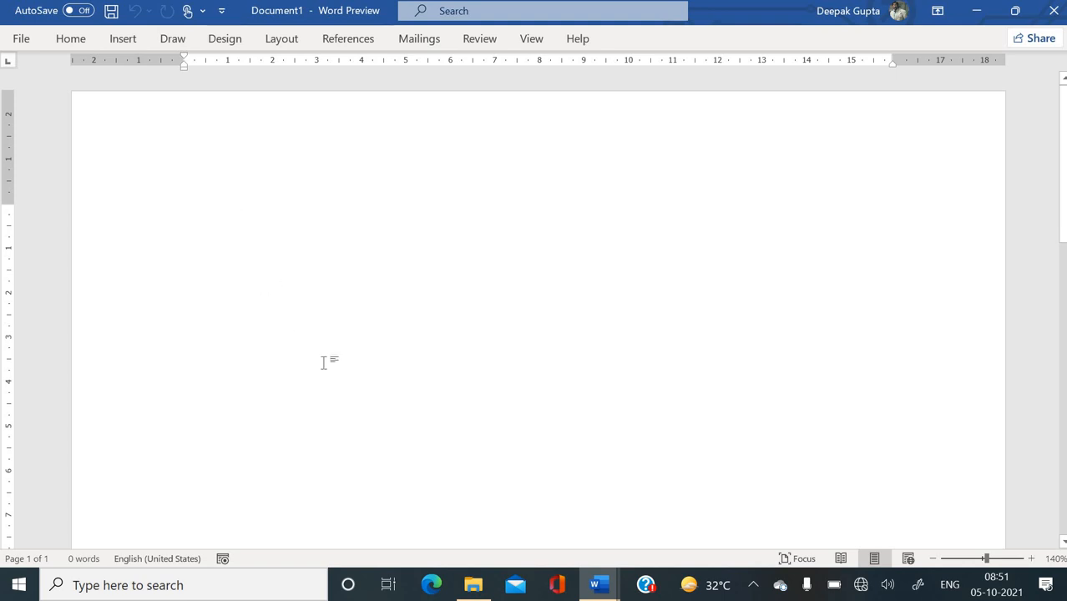
Review the page setup notes in Word theory.docx and return to the blank Document1
left_click(597, 585)
left_click(503, 512)
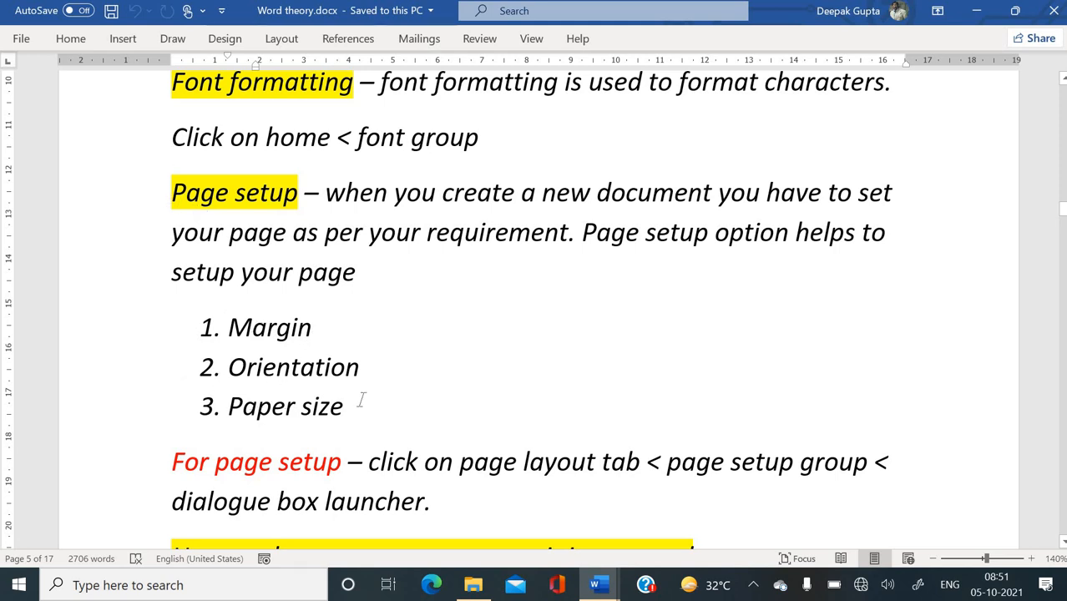
mouse_move(595, 589)
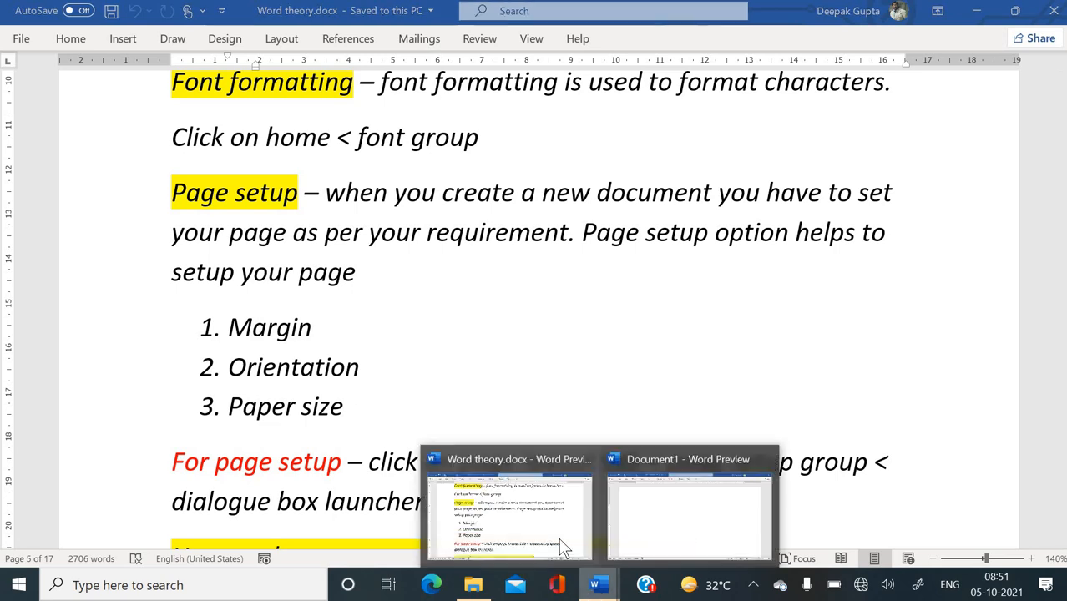
left_click(639, 524)
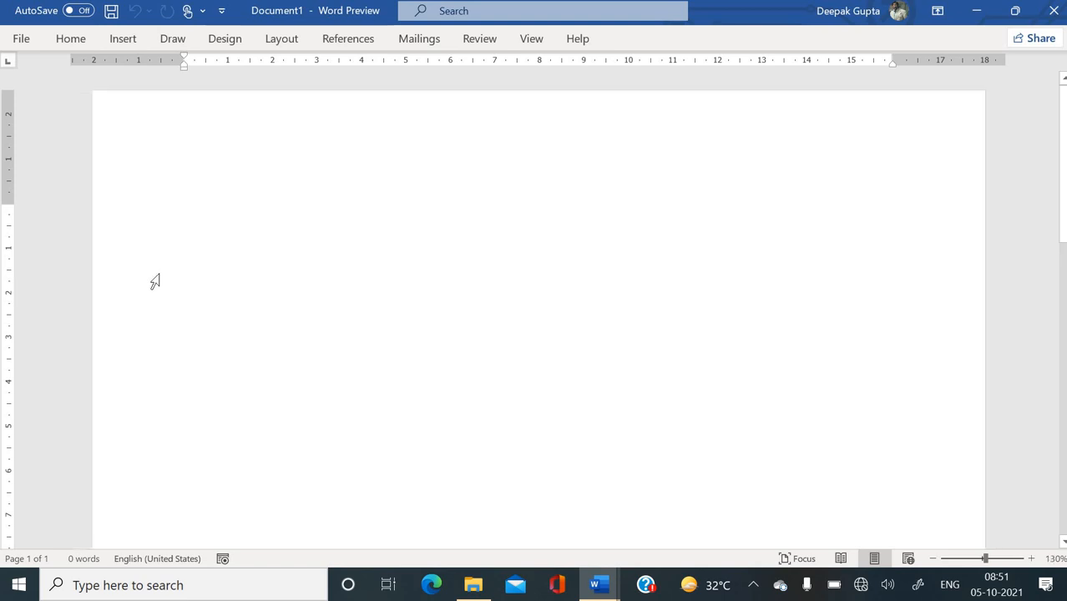
Examine the blank page as a whole and its blank edges at several zoom levels, ending at 110%
scroll(155, 281, "down", 4, "ctrl")
scroll(154, 282, "down", 5, "ctrl")
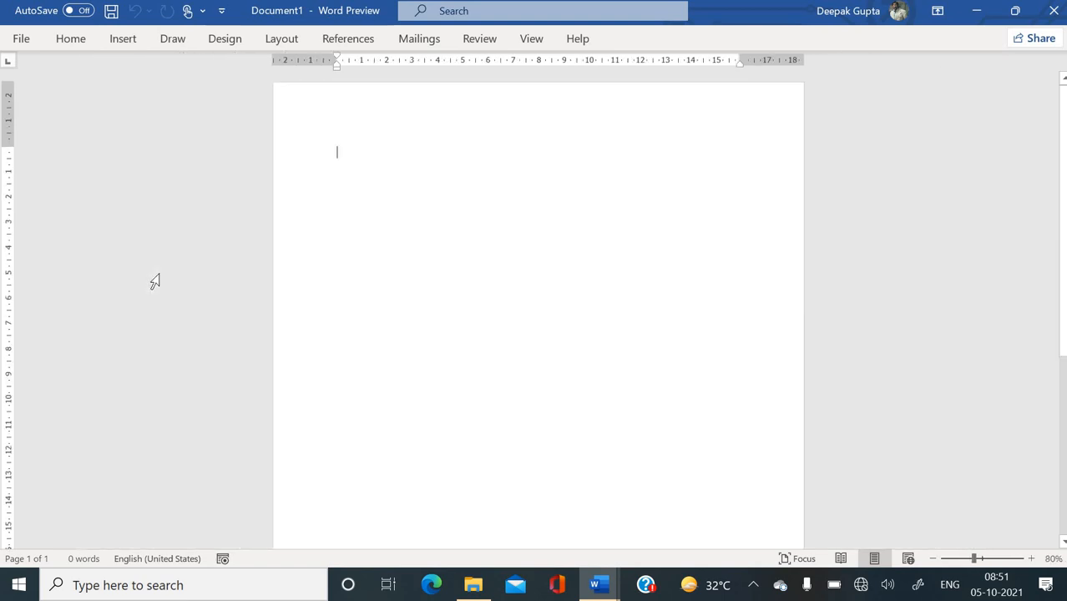
scroll(155, 282, "down", 3, "ctrl")
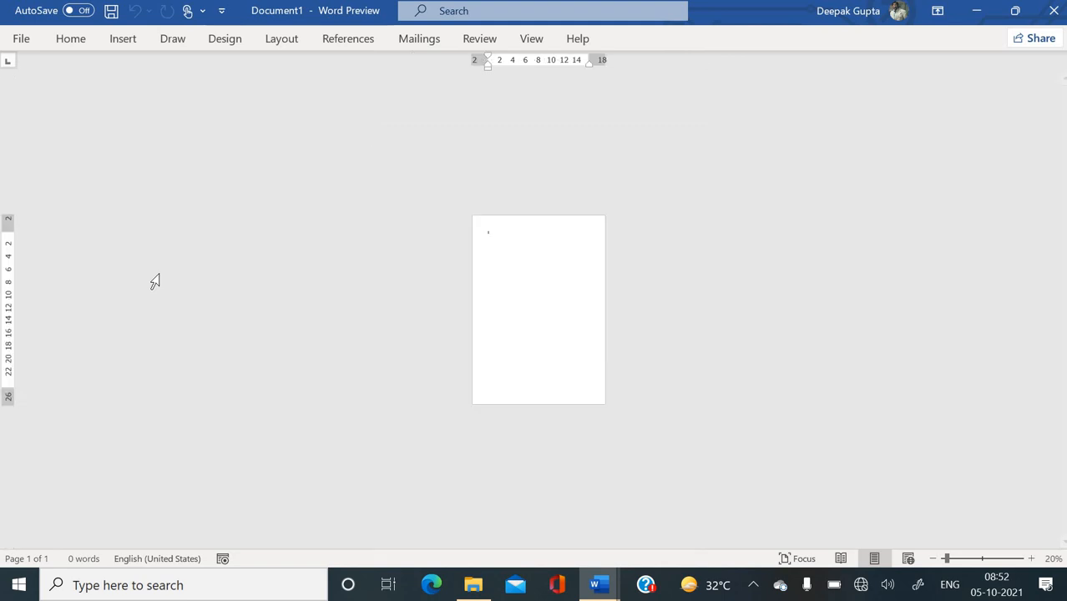
scroll(447, 264, "up", 4, "ctrl")
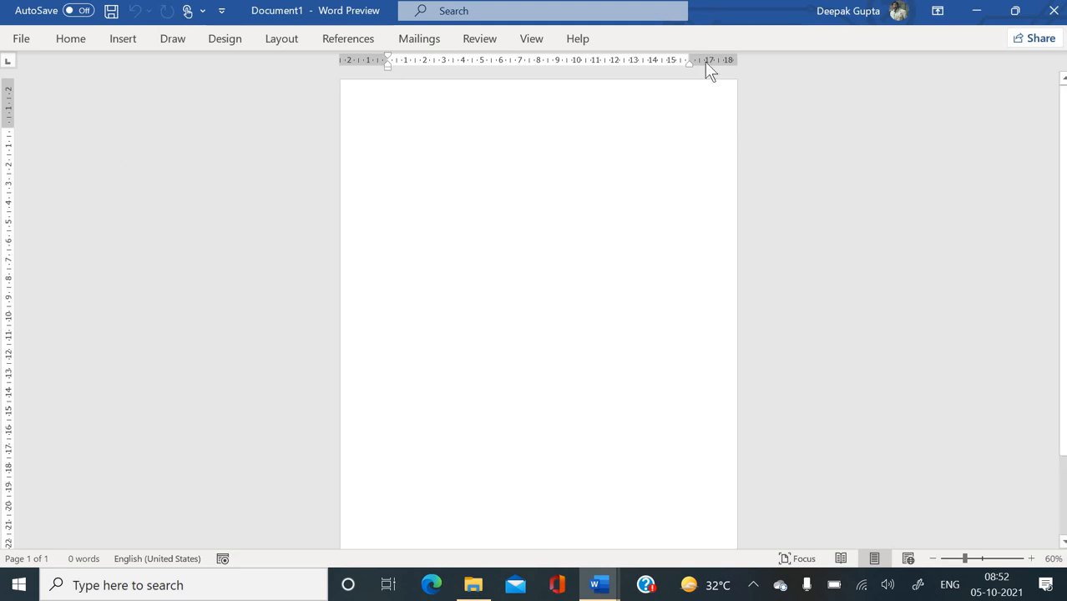
scroll(472, 251, "down", 3)
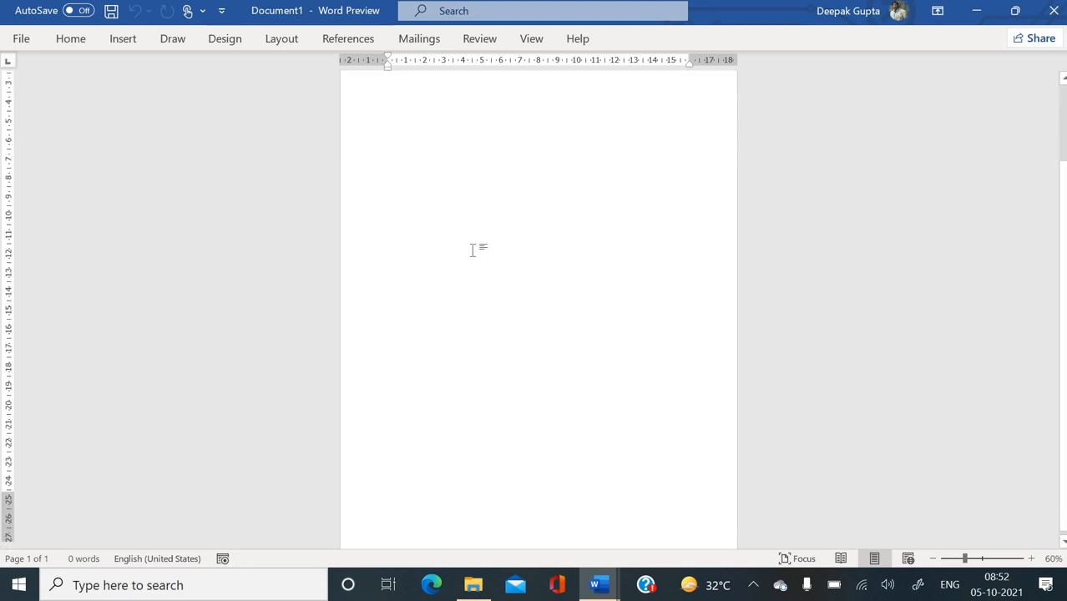
scroll(471, 250, "up", 3)
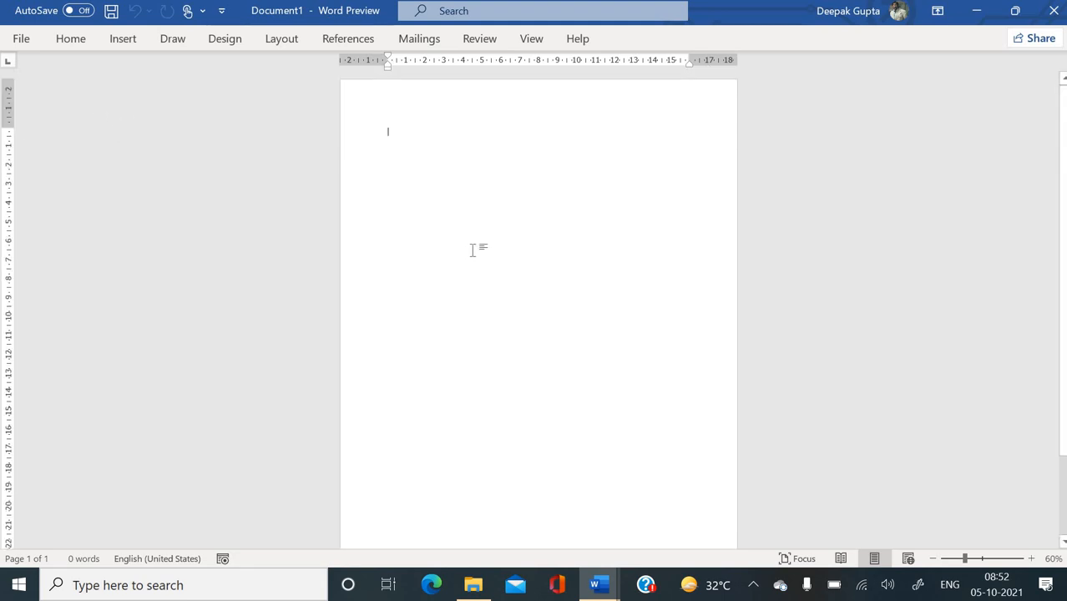
scroll(472, 250, "up", 5, "ctrl")
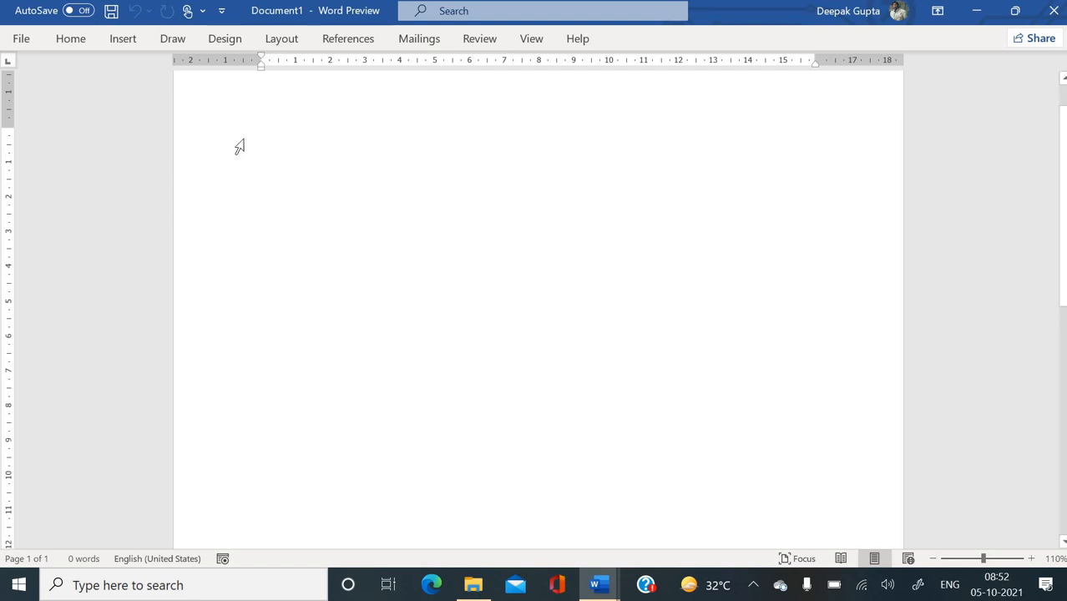
scroll(239, 147, "up", 1)
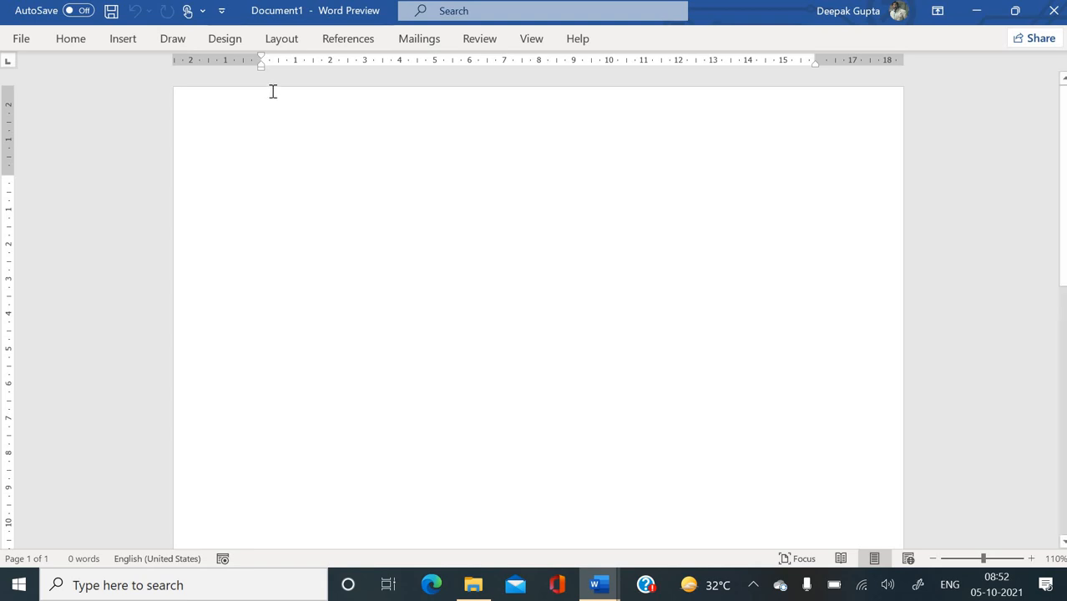
Open the Page Setup settings and set the top, bottom, left and right margins to 2.5 cm
left_click(282, 44)
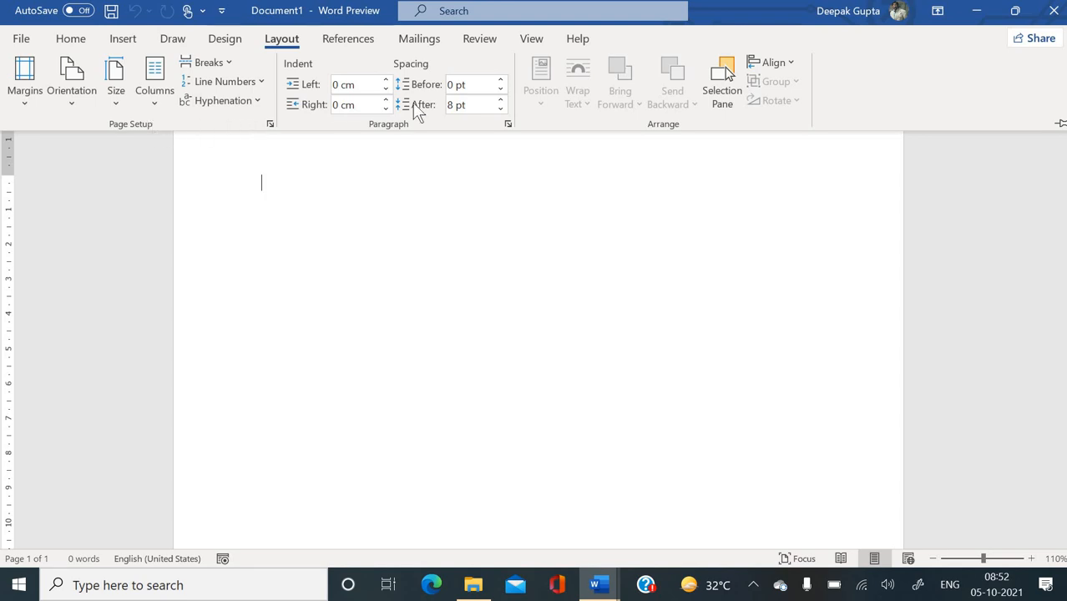
left_click(273, 125)
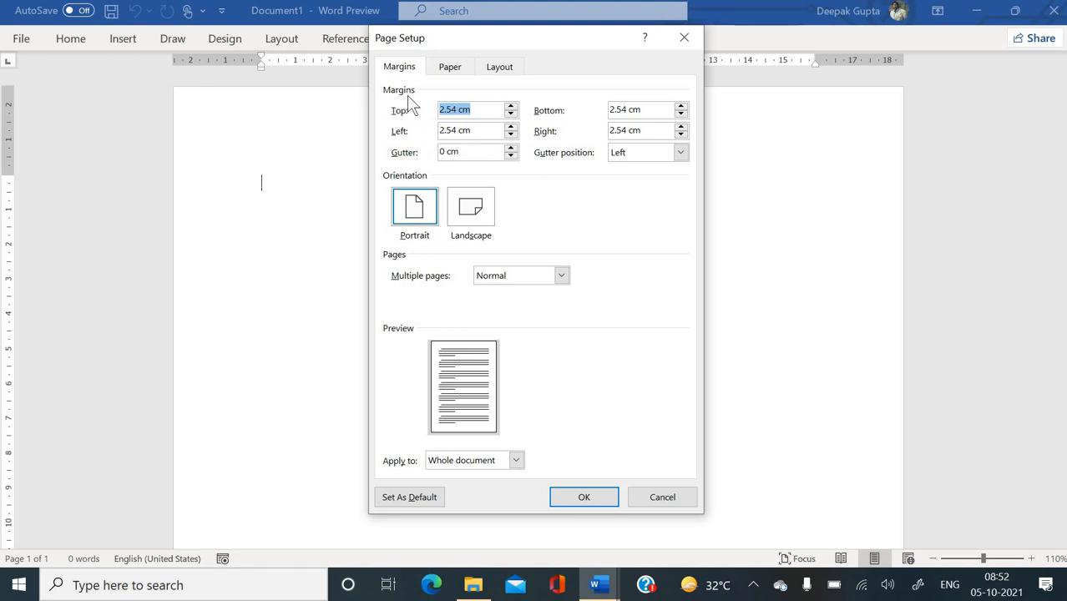
left_click_drag(473, 43, 586, 185)
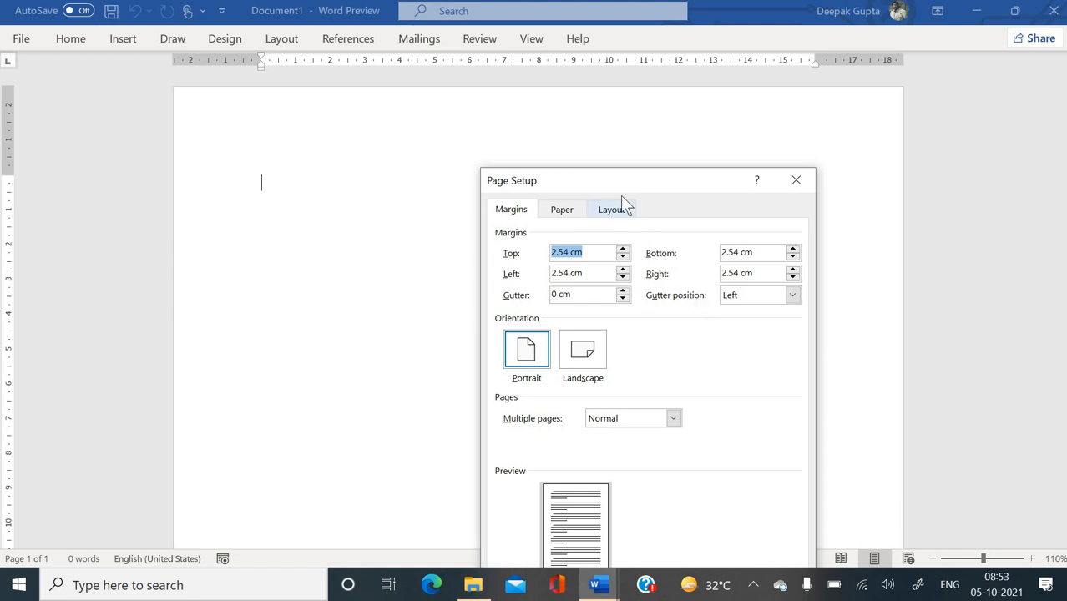
left_click_drag(615, 184, 489, 158)
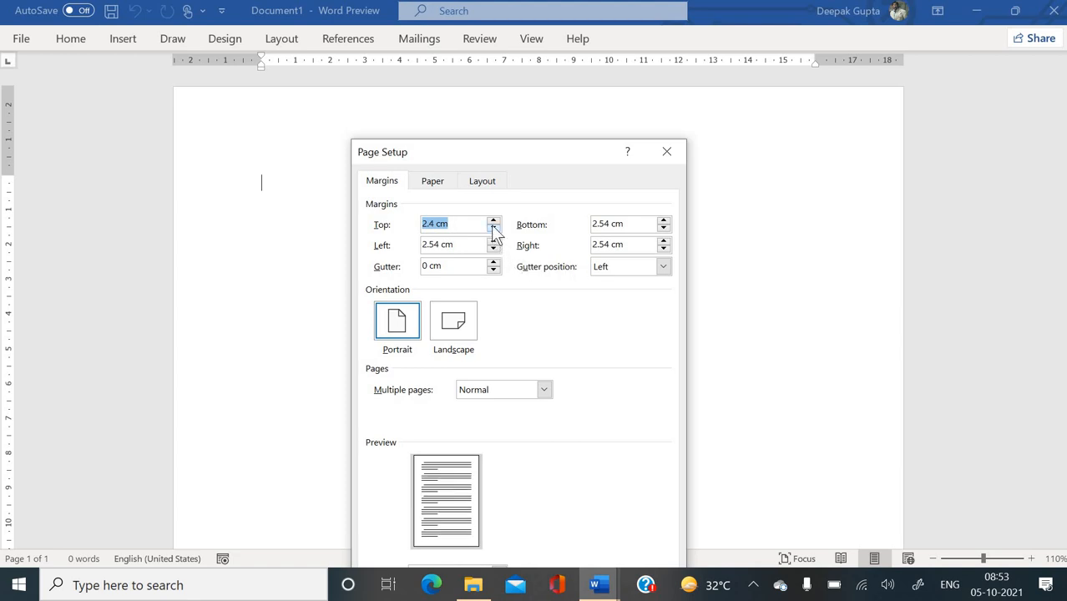
left_click(663, 229)
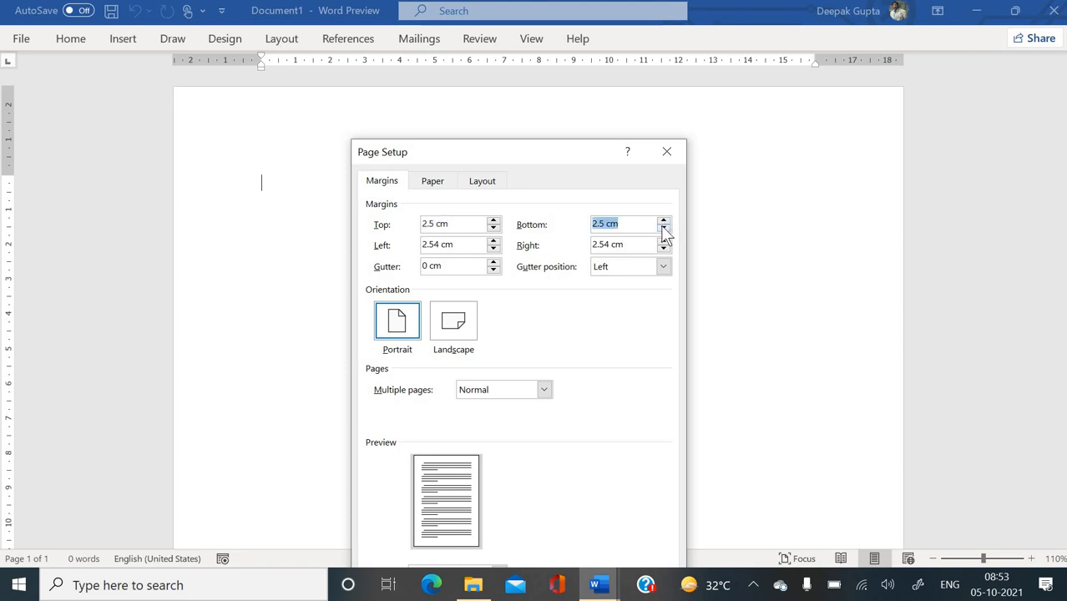
left_click(493, 249)
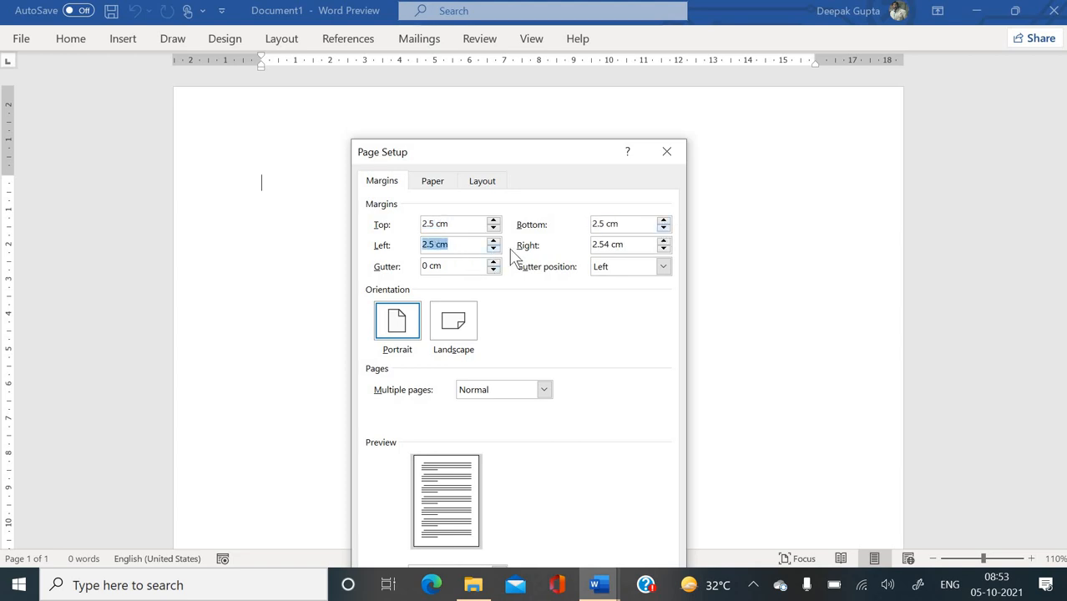
left_click(664, 249)
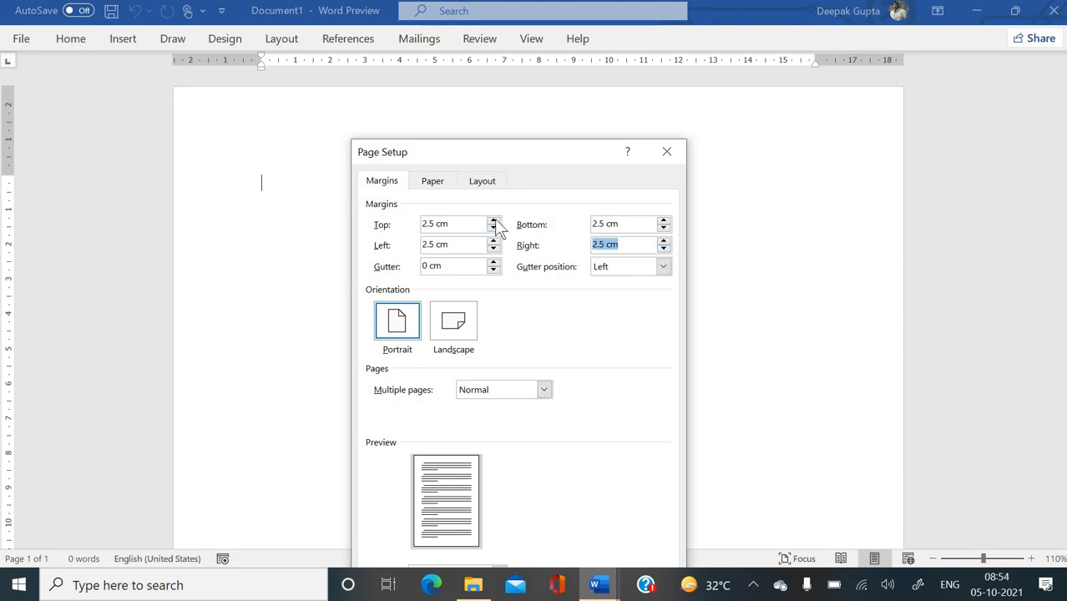
Increase the top margin to 4.4 cm with the page preview in full view
left_click_drag(493, 158, 490, 72)
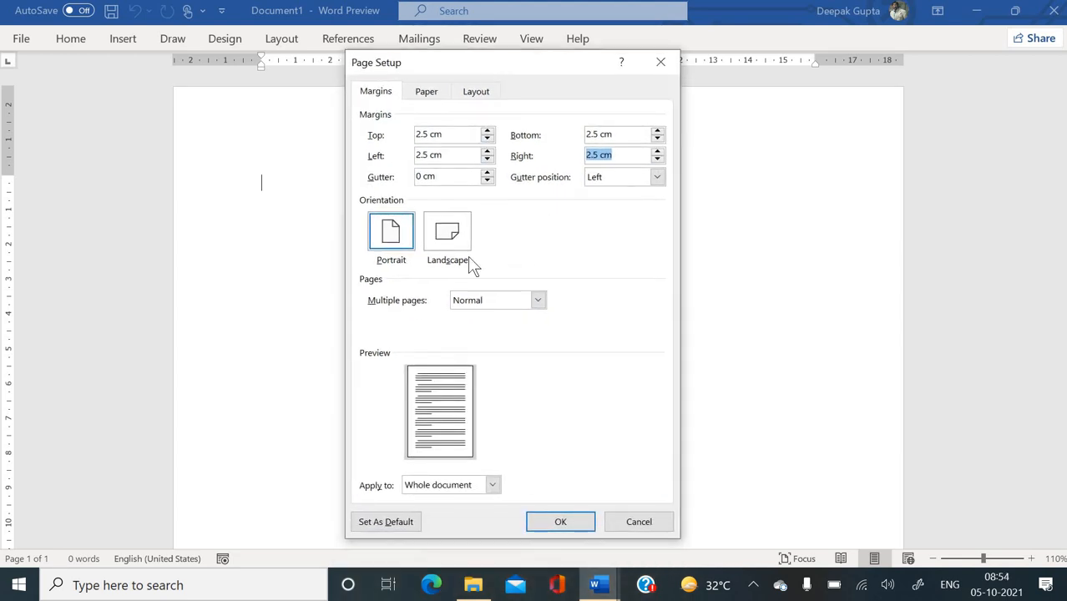
left_click(487, 131)
left_click(486, 131)
left_click(487, 131)
left_click(486, 131)
left_click(486, 131)
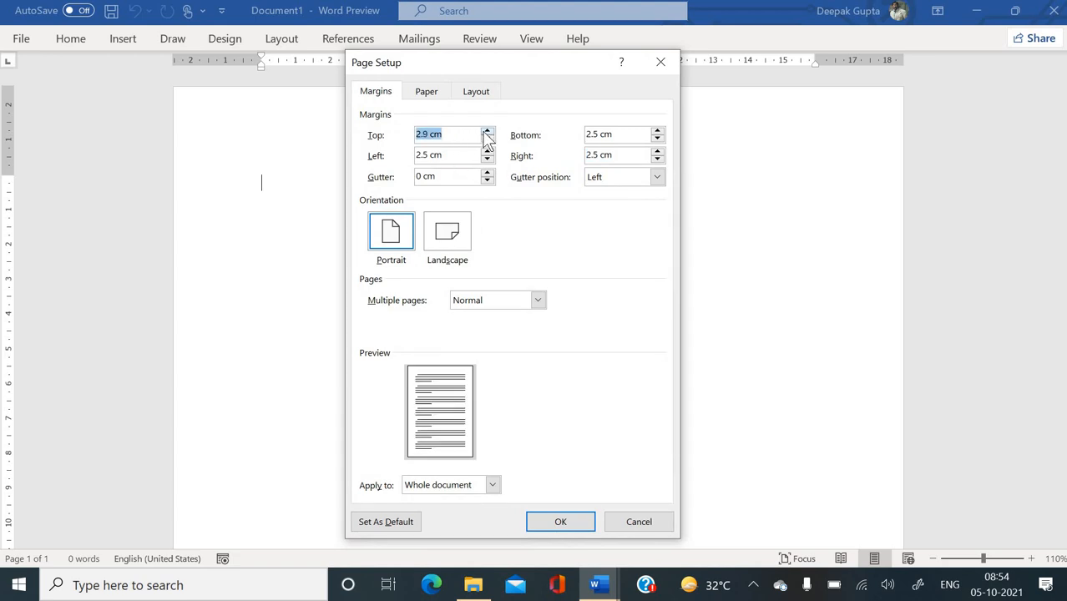
left_click(487, 131)
left_click(487, 131)
left_click(487, 131)
left_click(486, 131)
left_click(487, 131)
left_click(487, 131)
left_click(487, 131)
left_click(487, 131)
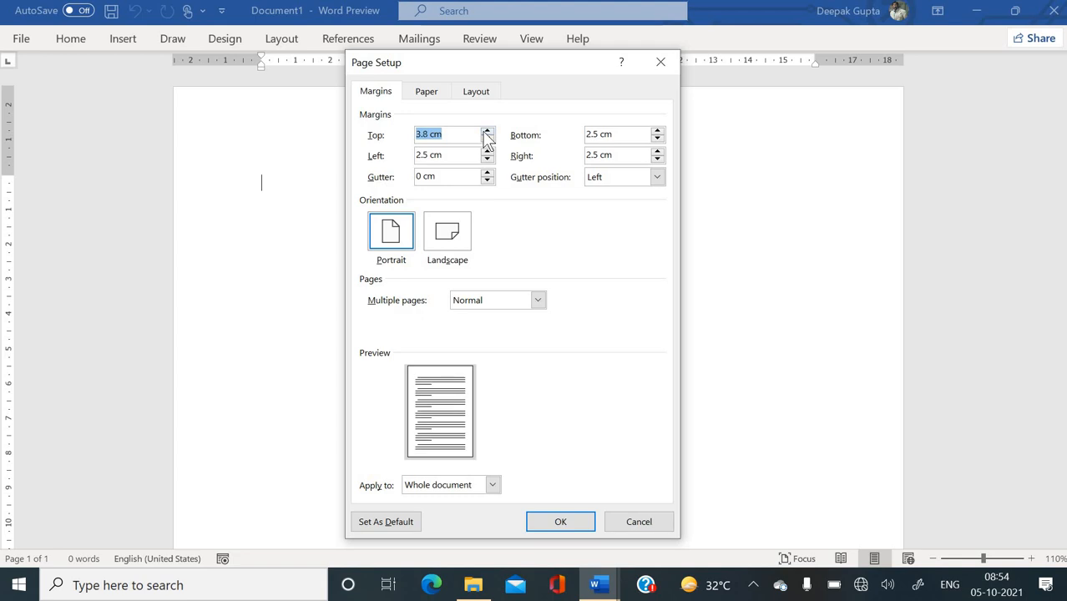
left_click(486, 131)
left_click(487, 131)
left_click(487, 131)
left_click(487, 131)
left_click(487, 131)
left_click(487, 131)
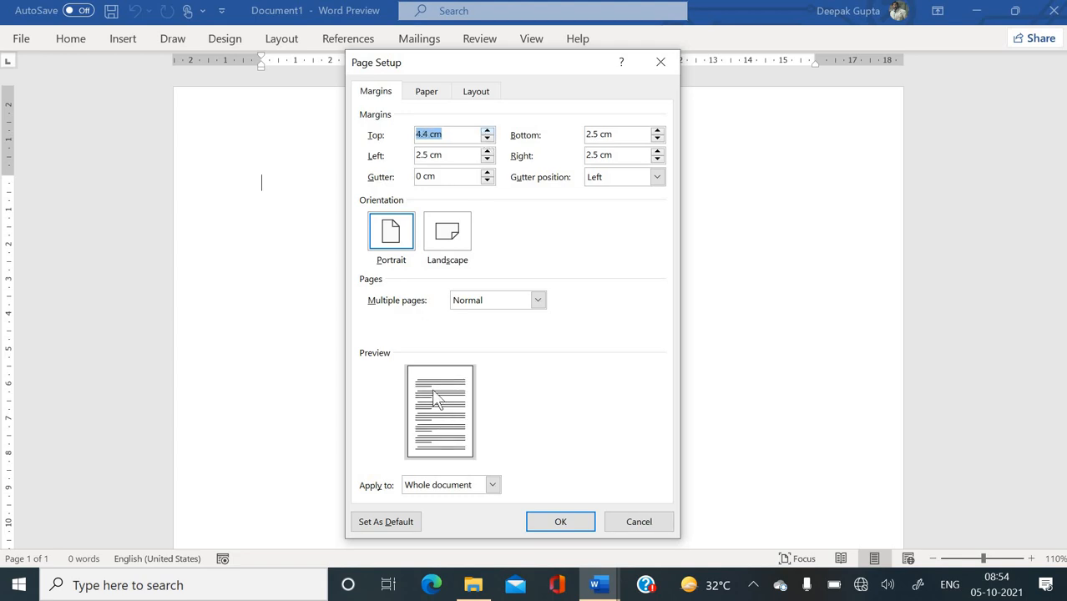
Reduce the top margin to 2.5 cm
left_click(487, 139)
left_click(487, 138)
left_click(486, 138)
left_click(487, 139)
left_click(487, 139)
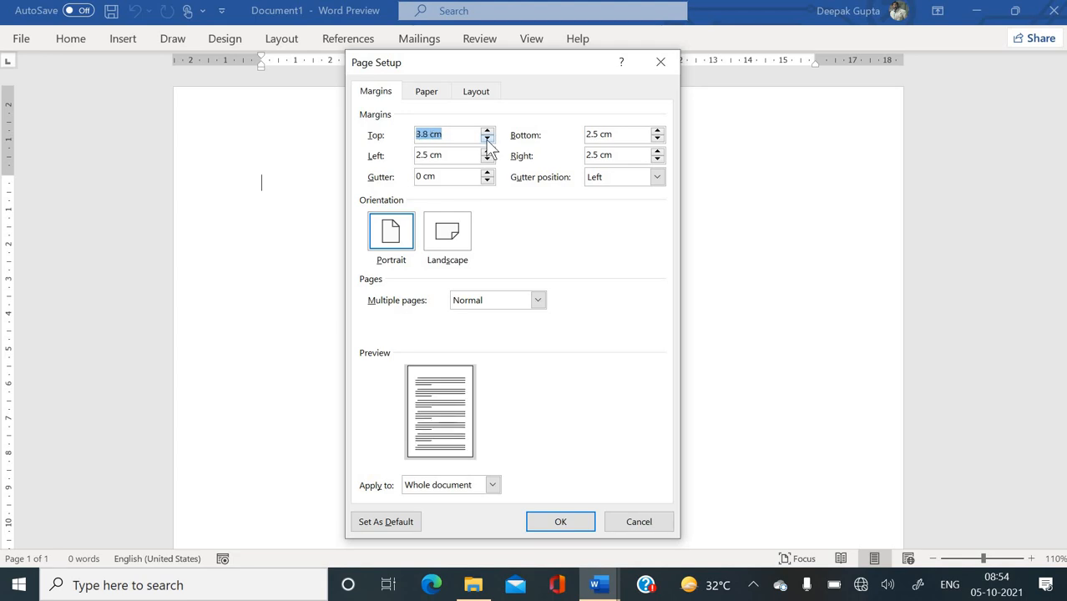
left_click(487, 139)
left_click(487, 139)
left_click(486, 138)
left_click(487, 138)
left_click(487, 138)
left_click(487, 139)
left_click(486, 139)
left_click(486, 139)
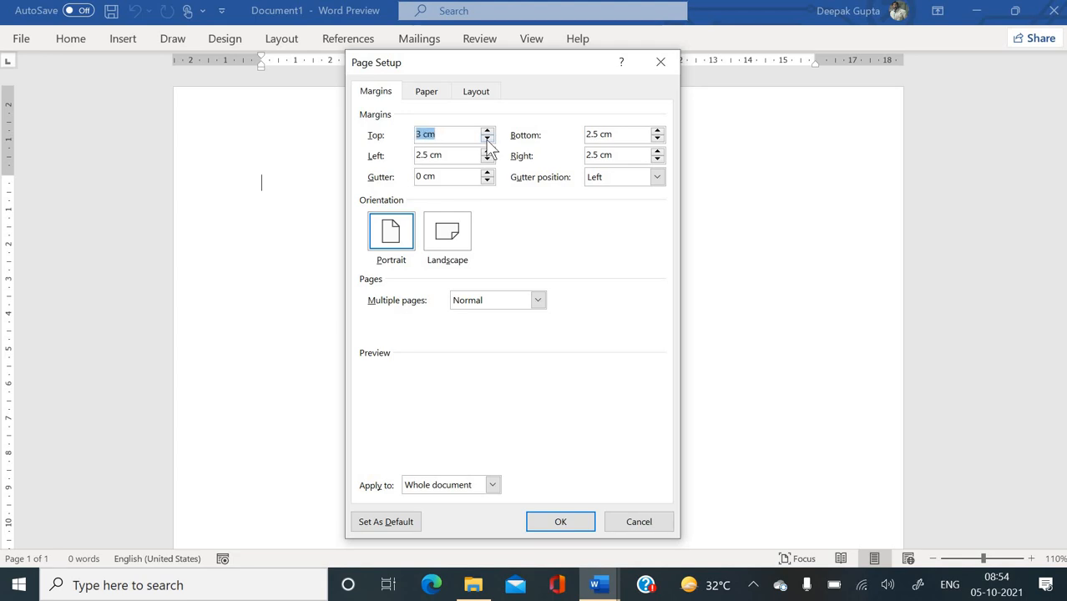
left_click(487, 138)
left_click(486, 139)
left_click(487, 138)
left_click(486, 139)
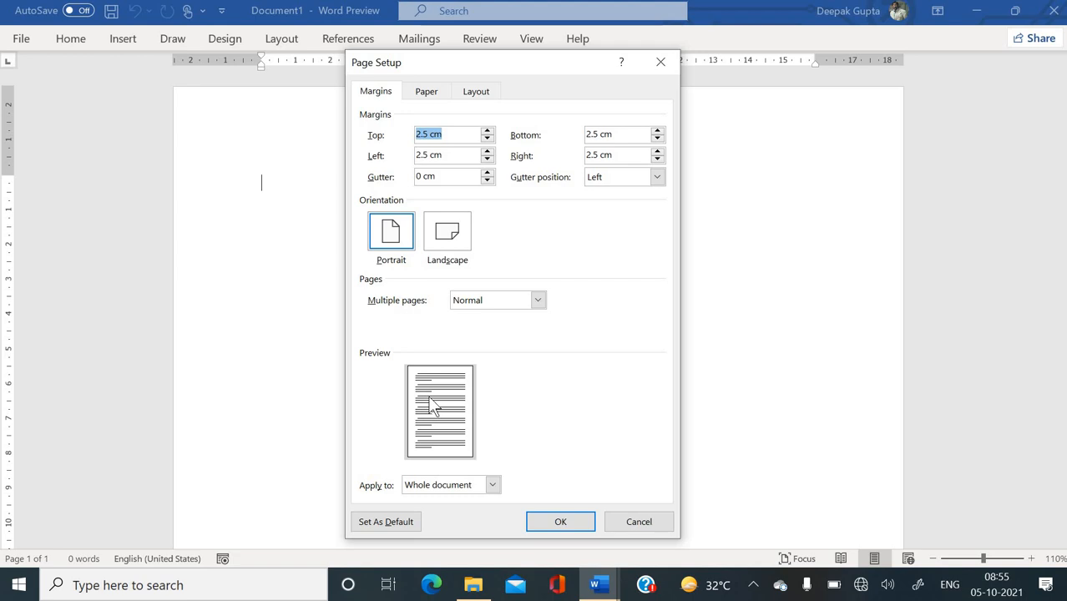
Set the gutter to 1.7 cm and its position to Top
left_click(491, 173)
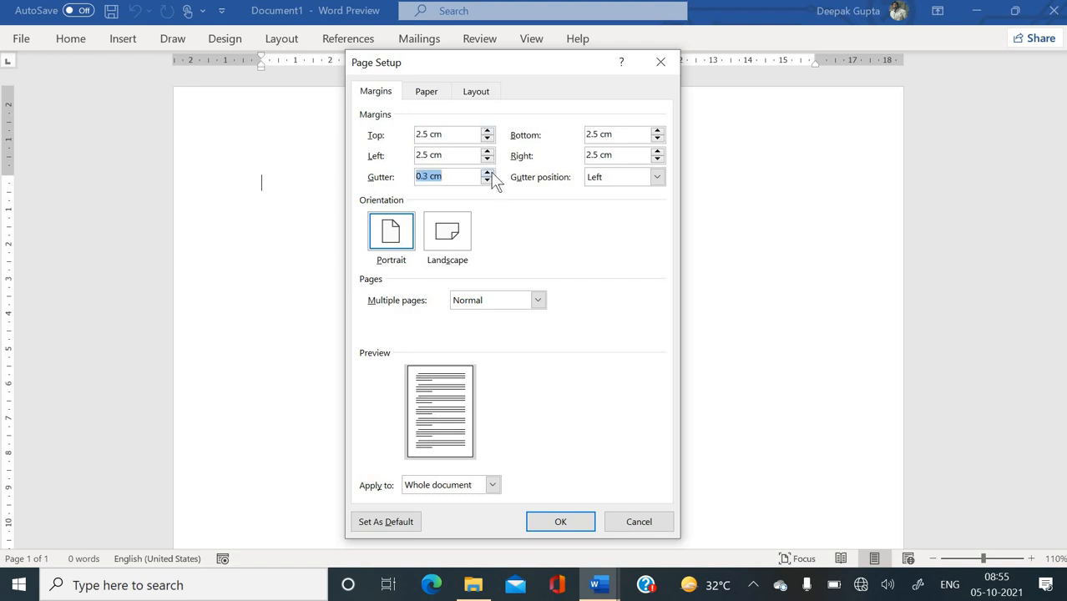
left_click(491, 173)
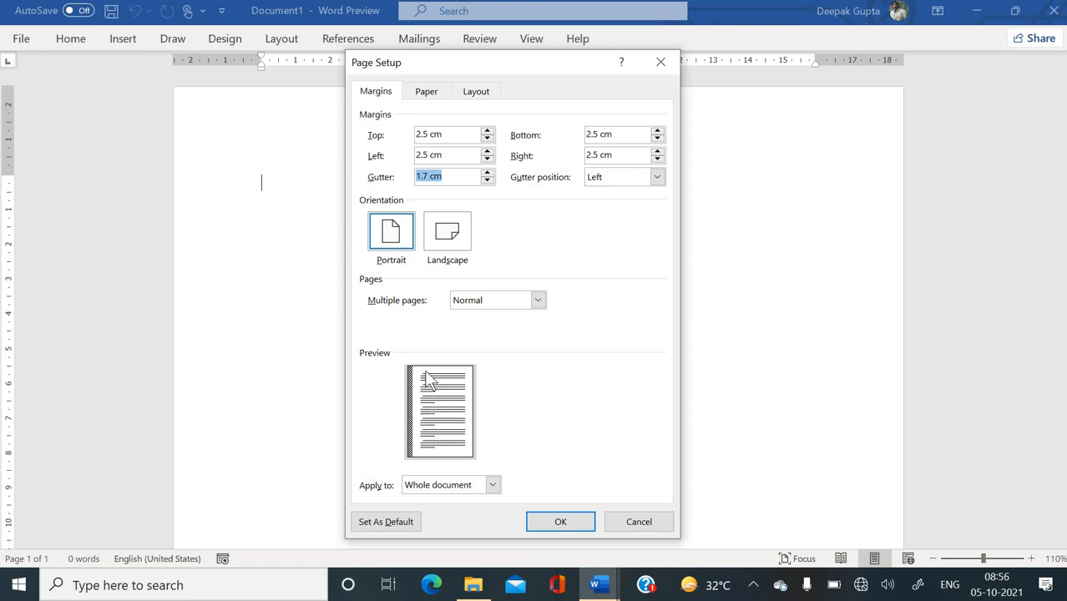
left_click(656, 176)
left_click(638, 206)
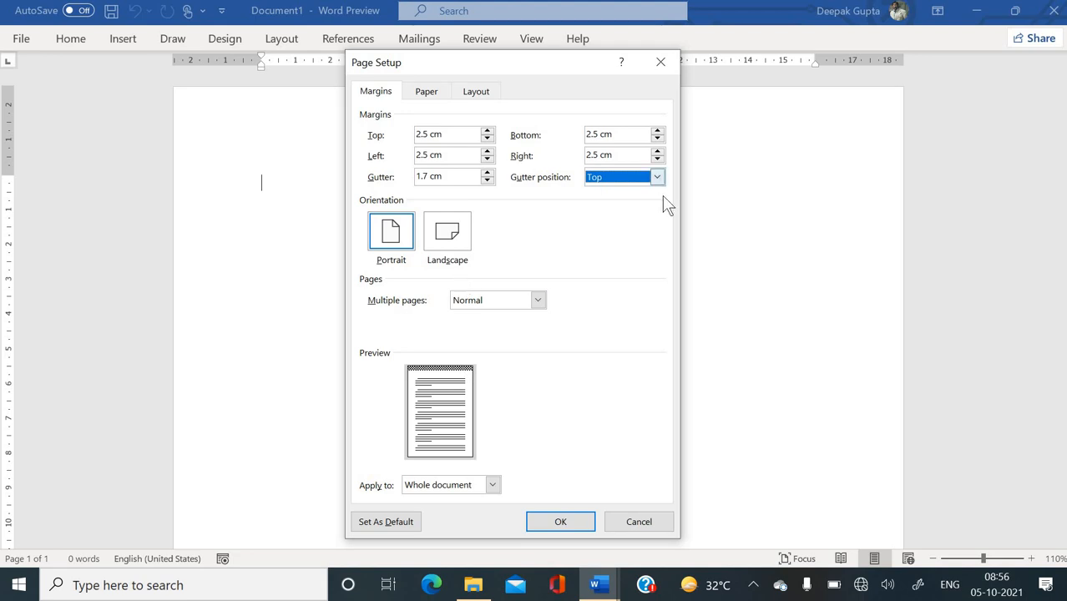
Reduce the gutter to 0.5 cm and choose Portrait orientation
left_click(487, 181)
left_click(487, 181)
left_click(486, 181)
left_click(487, 181)
left_click(487, 181)
left_click(487, 181)
left_click(487, 181)
left_click(487, 181)
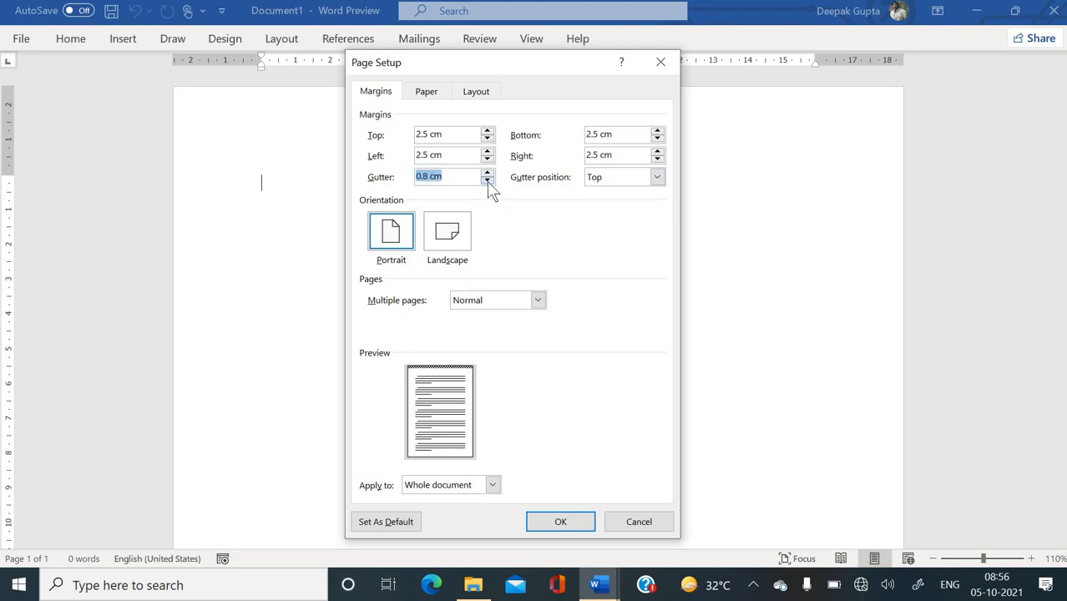
left_click(486, 181)
left_click(486, 181)
left_click(487, 181)
left_click(486, 181)
left_click(487, 181)
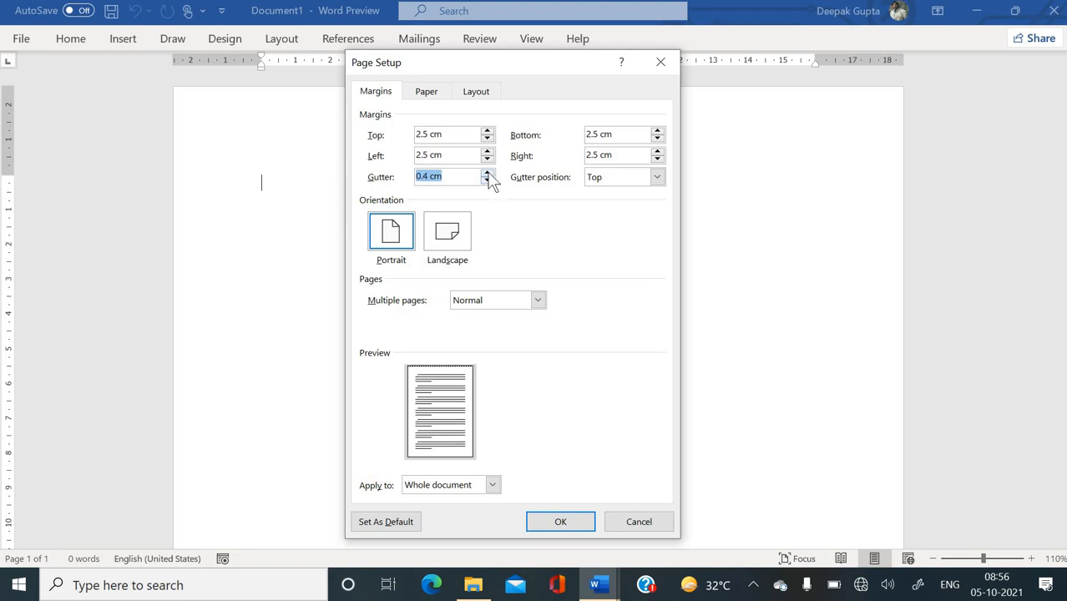
left_click(488, 174)
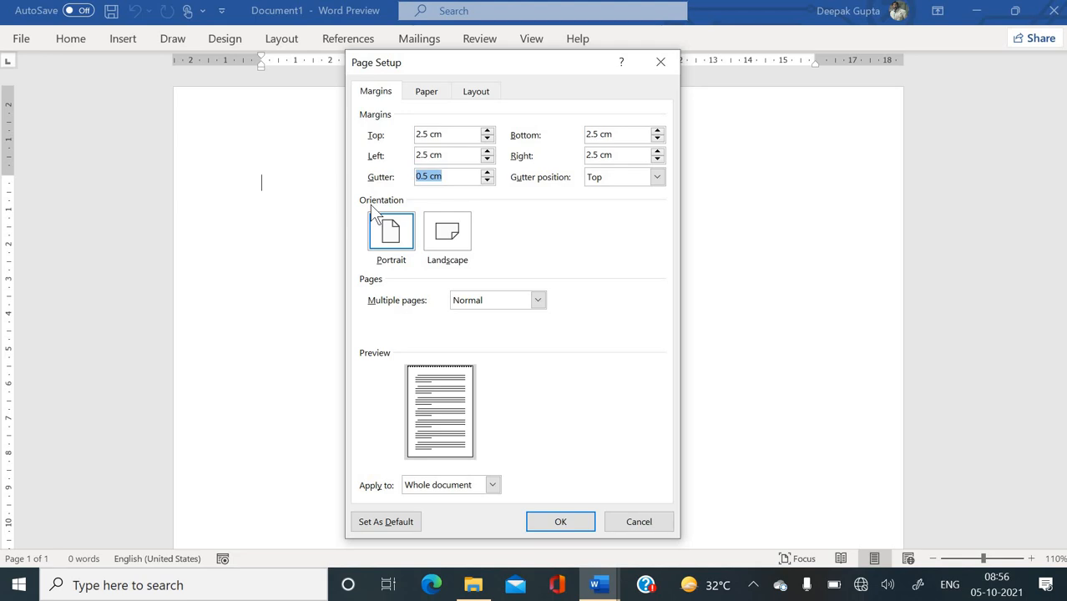
left_click(394, 249)
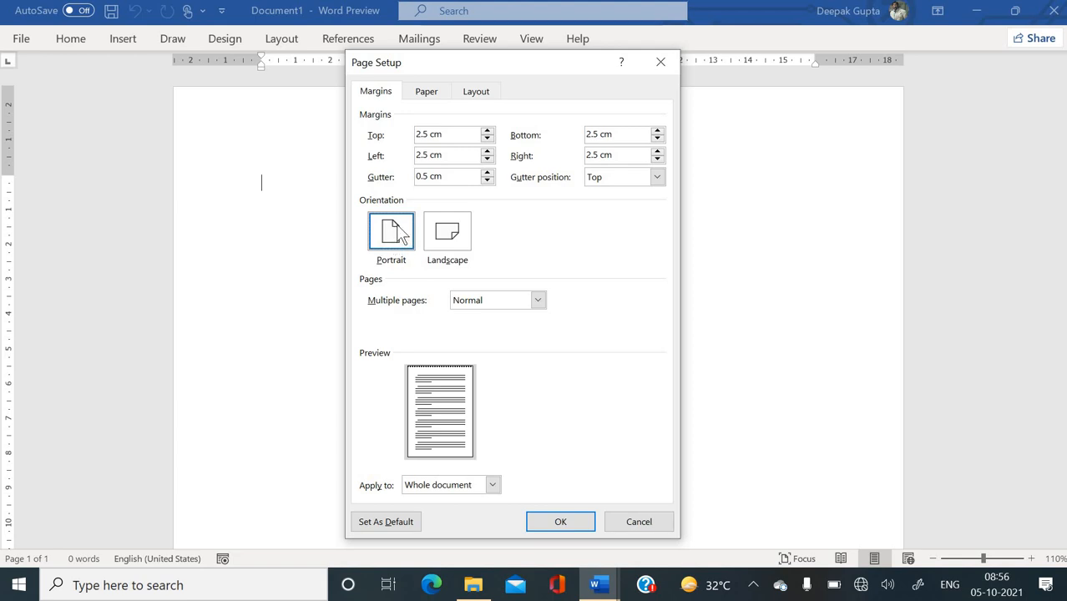
Switch the page orientation back and forth between Landscape and Portrait to compare the previews, ending on Portrait
left_click(468, 238)
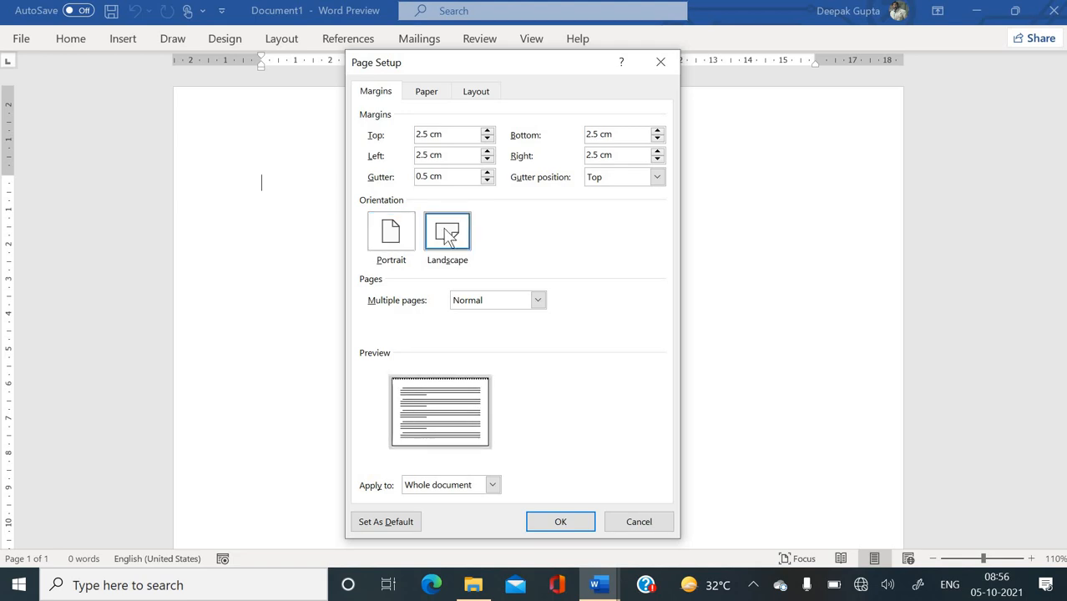
left_click(392, 234)
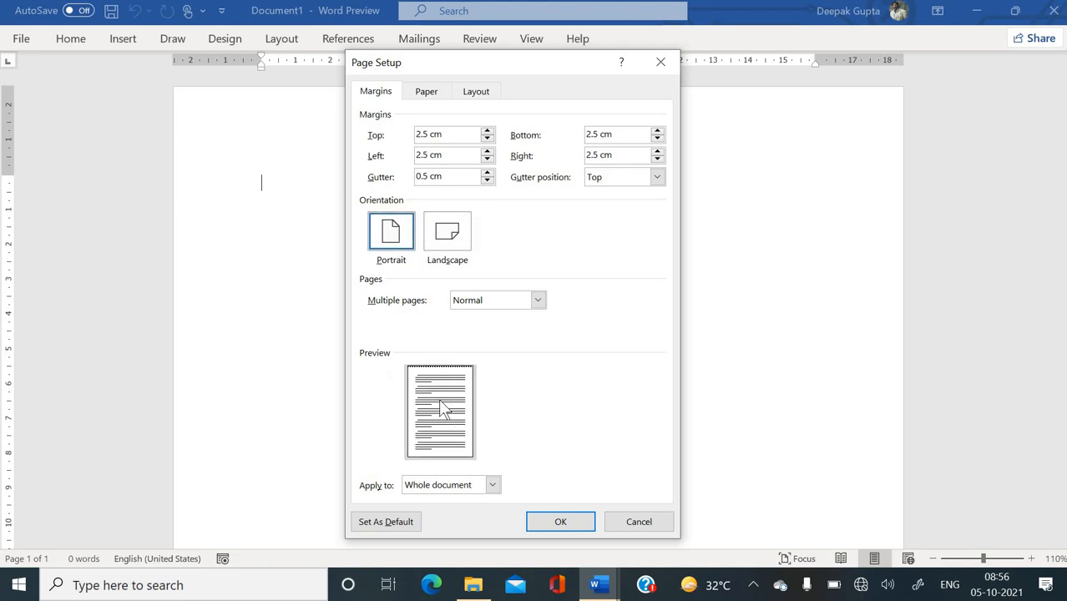
left_click(444, 241)
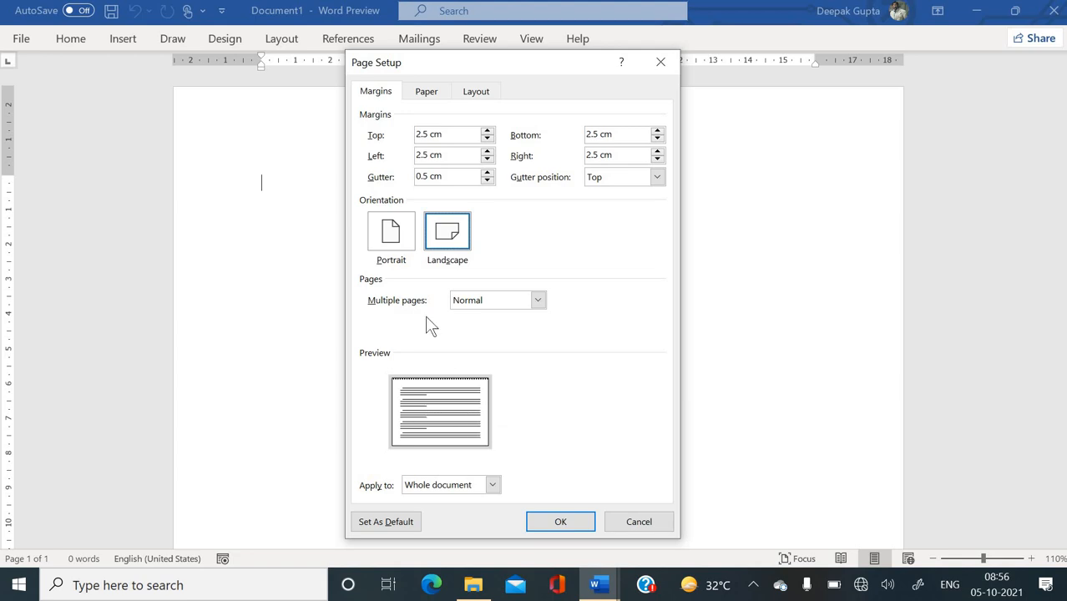
left_click(391, 237)
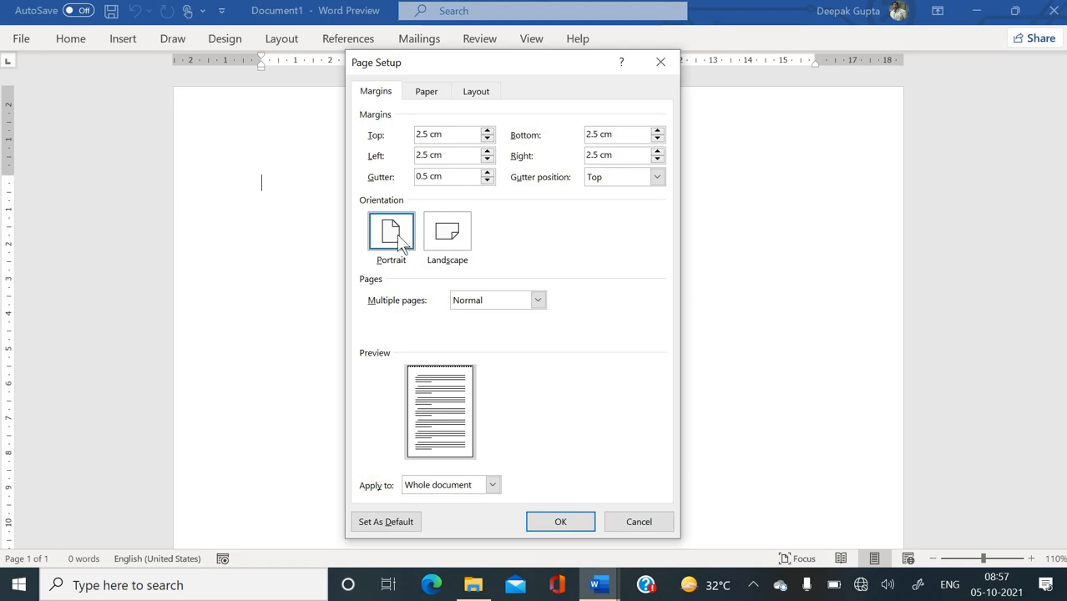
left_click(456, 233)
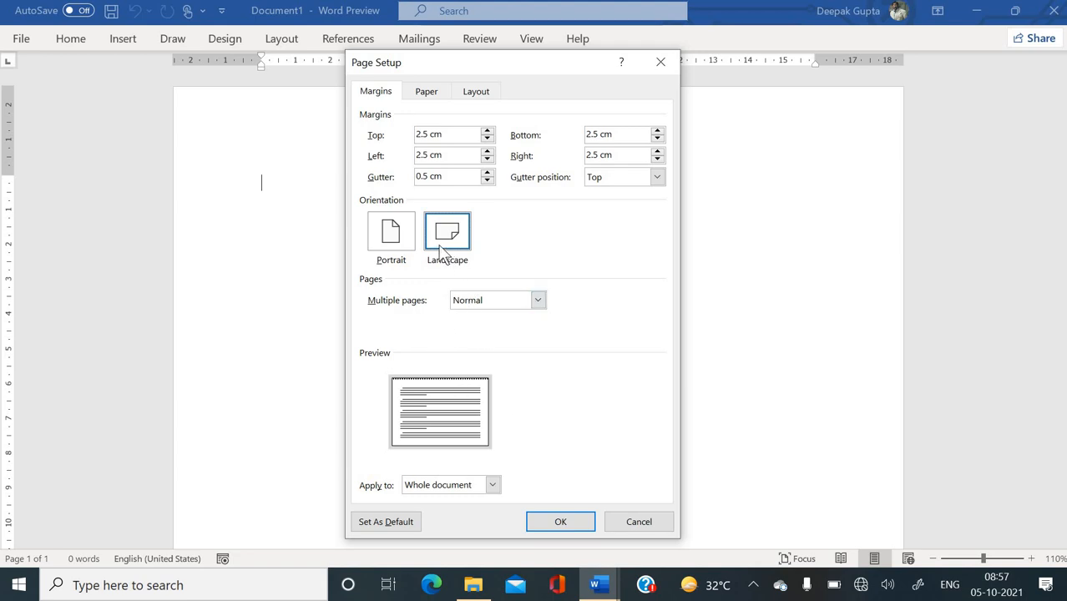
left_click(393, 234)
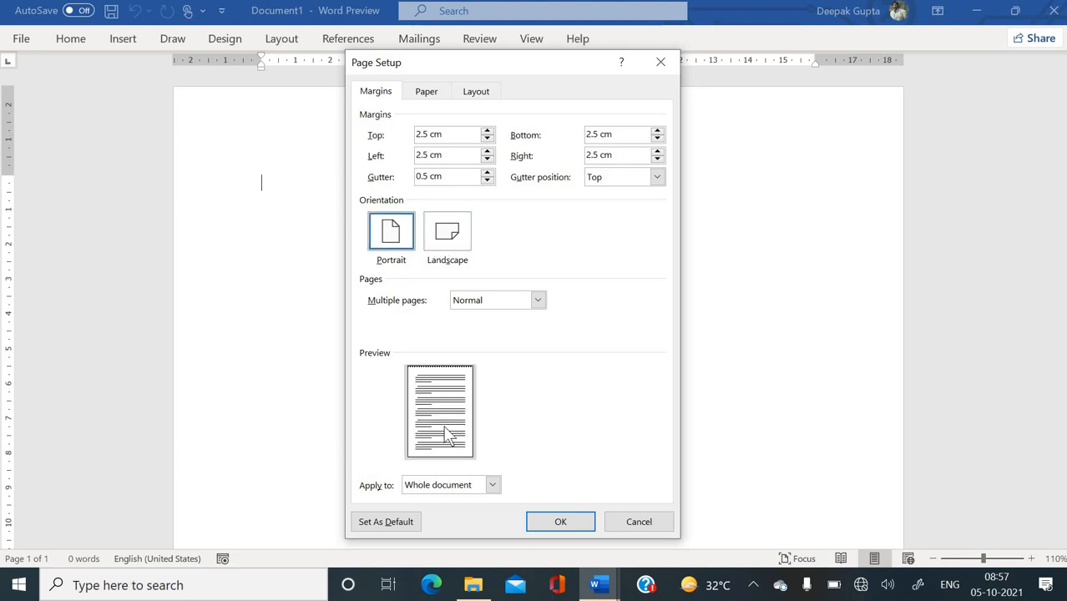
left_click(449, 238)
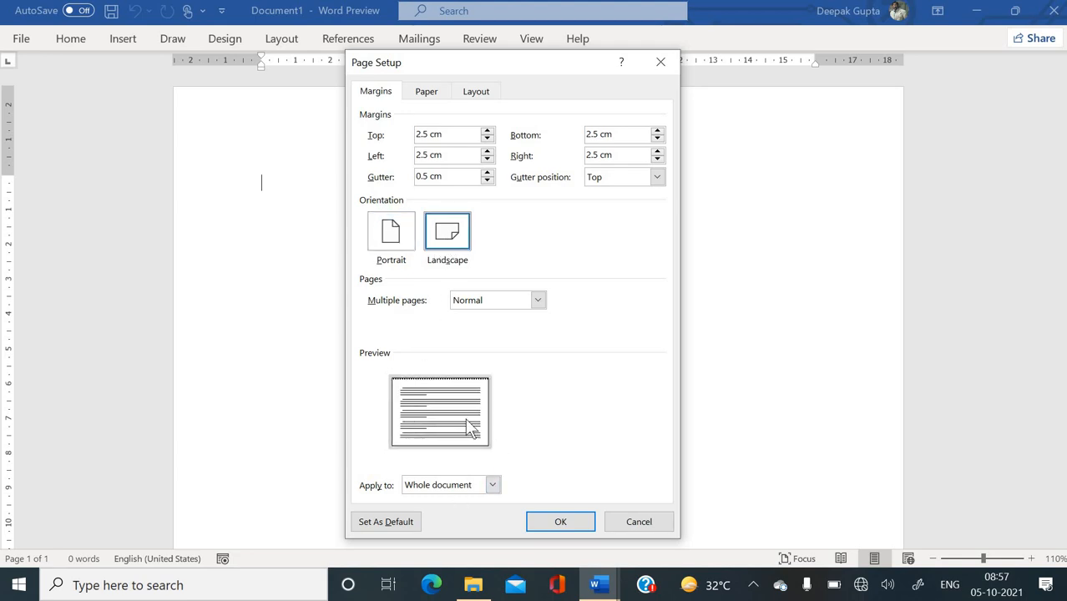
left_click(384, 249)
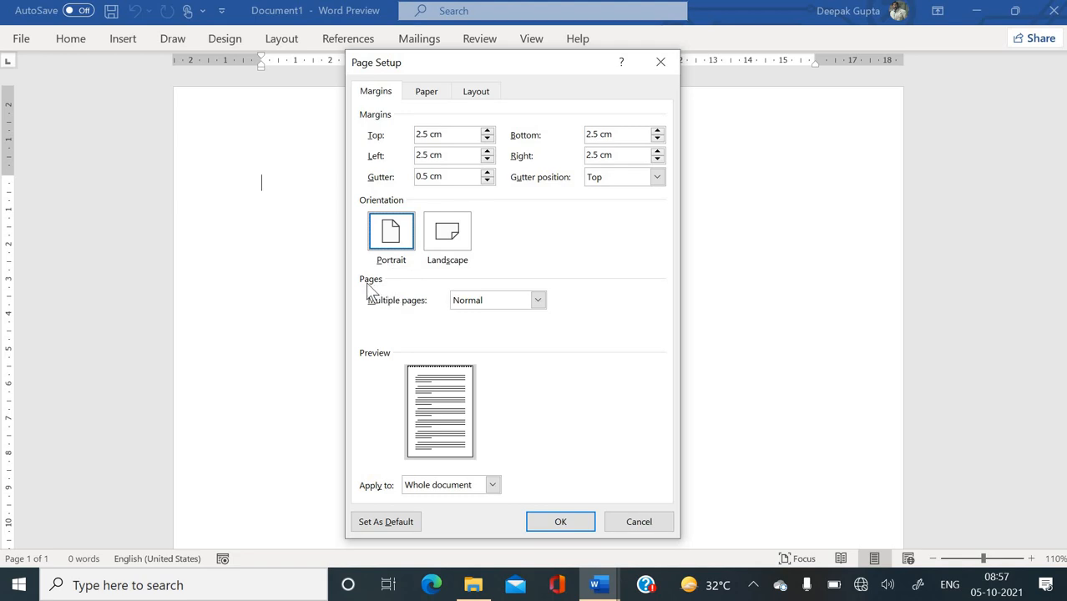
Set the multiple pages option to Mirror margins and return it to Normal
left_click(503, 302)
left_click(493, 327)
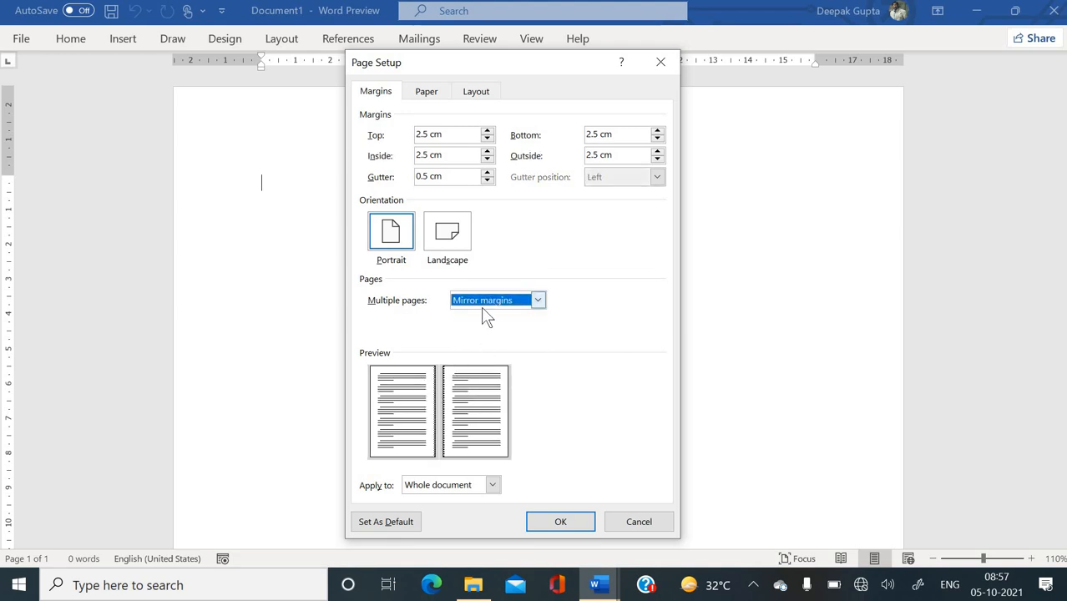
left_click(483, 302)
left_click(472, 318)
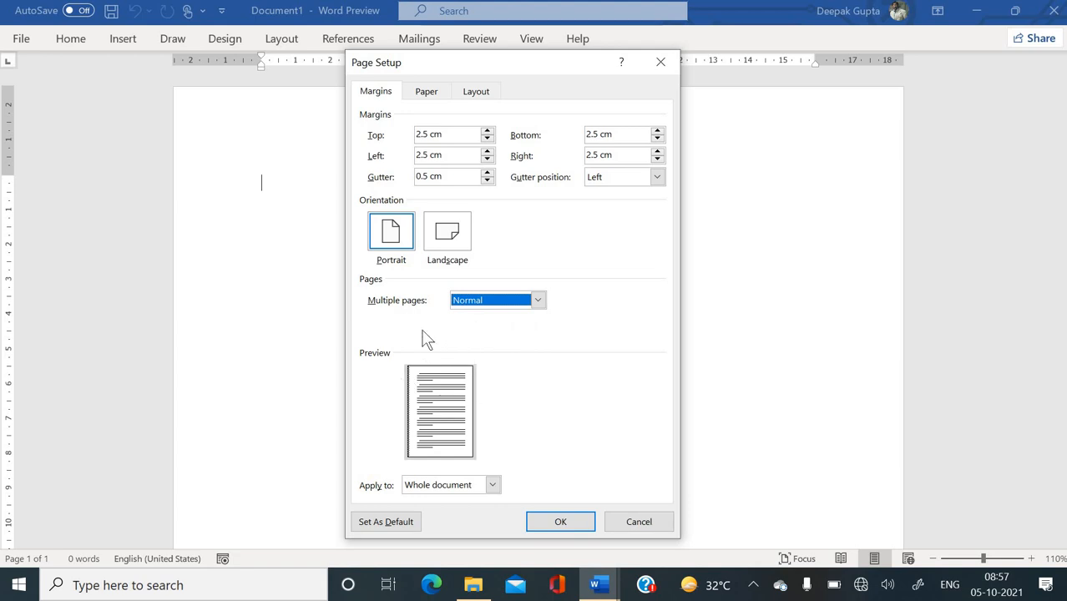
Preview the Mirror margins and 2 pages per sheet options for multiple pages, and return to Normal
left_click(505, 301)
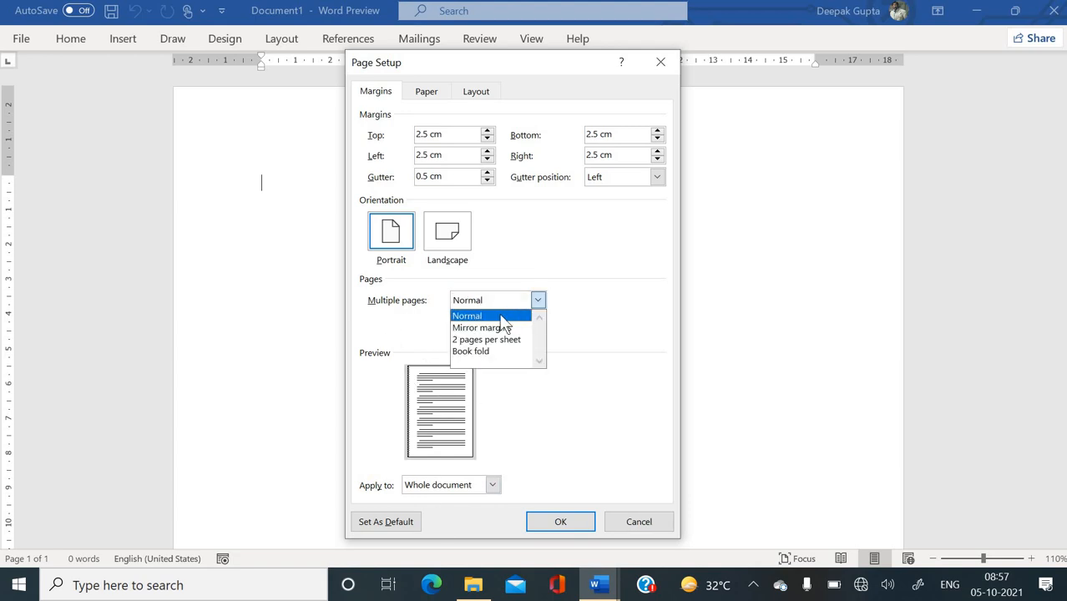
left_click(502, 327)
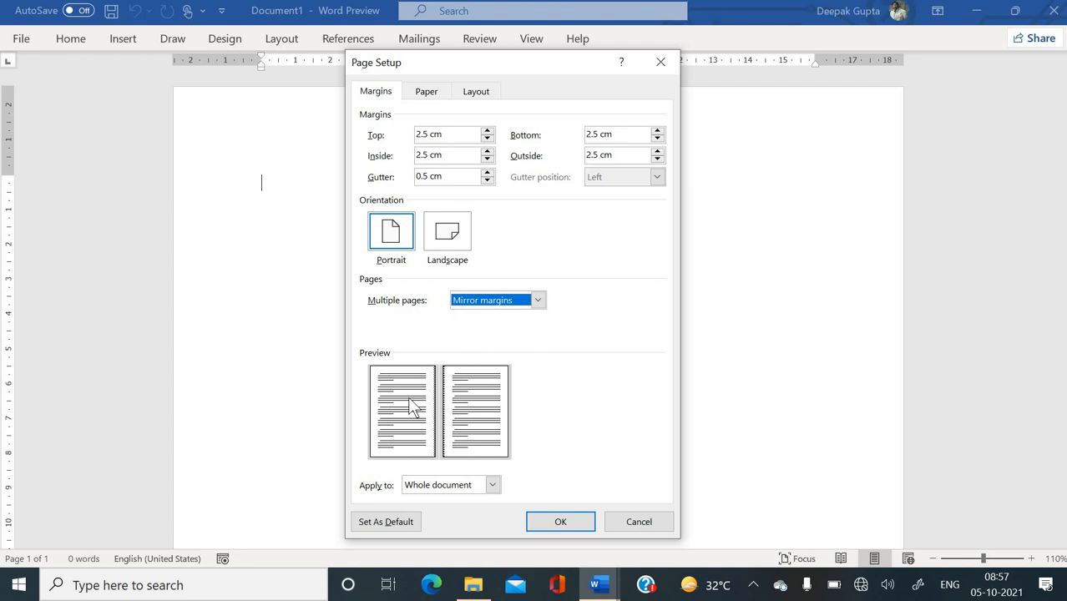
left_click(506, 303)
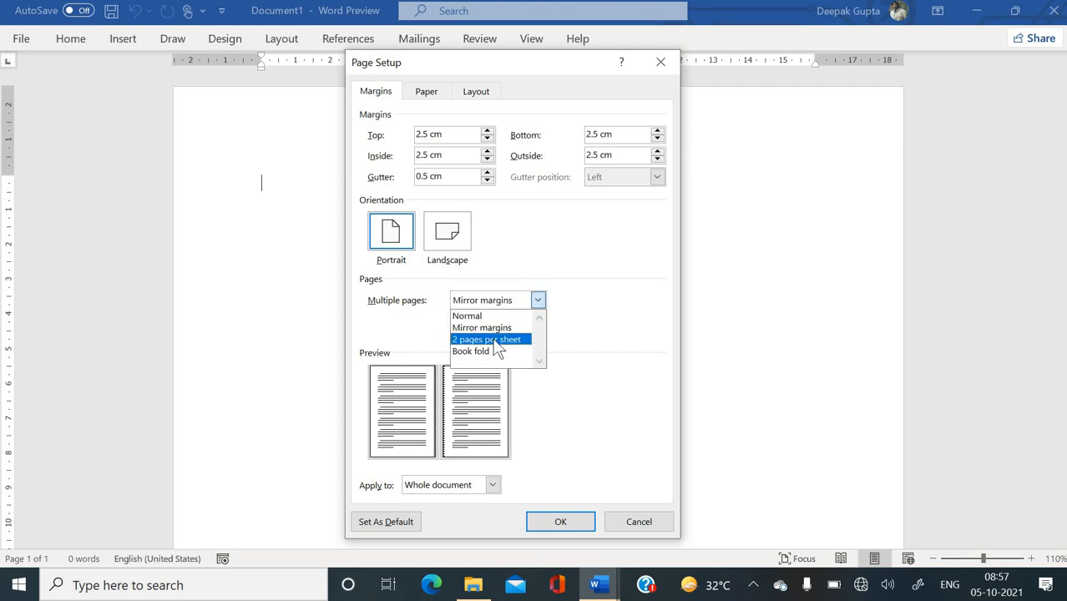
left_click(496, 340)
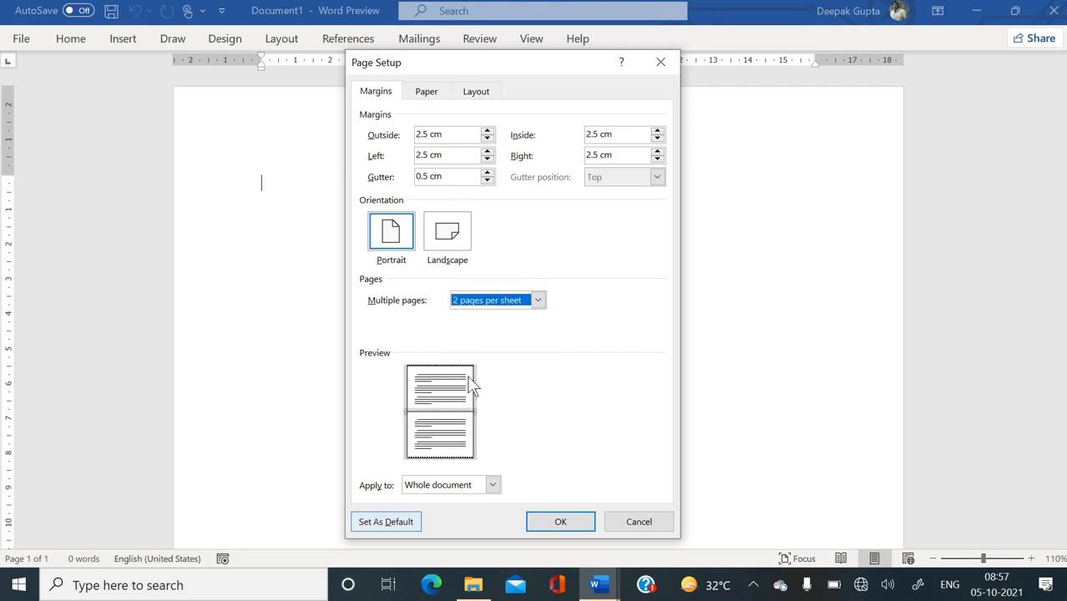
left_click(501, 301)
left_click(484, 313)
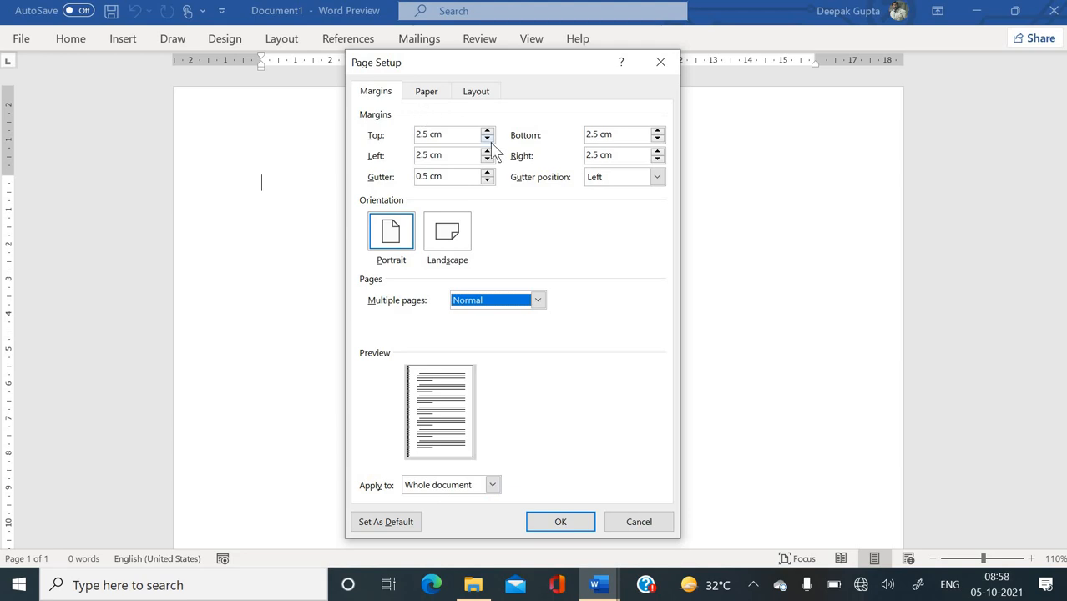
Review the choices for where the settings apply, keep Whole document and confirm the page setup
left_click(491, 485)
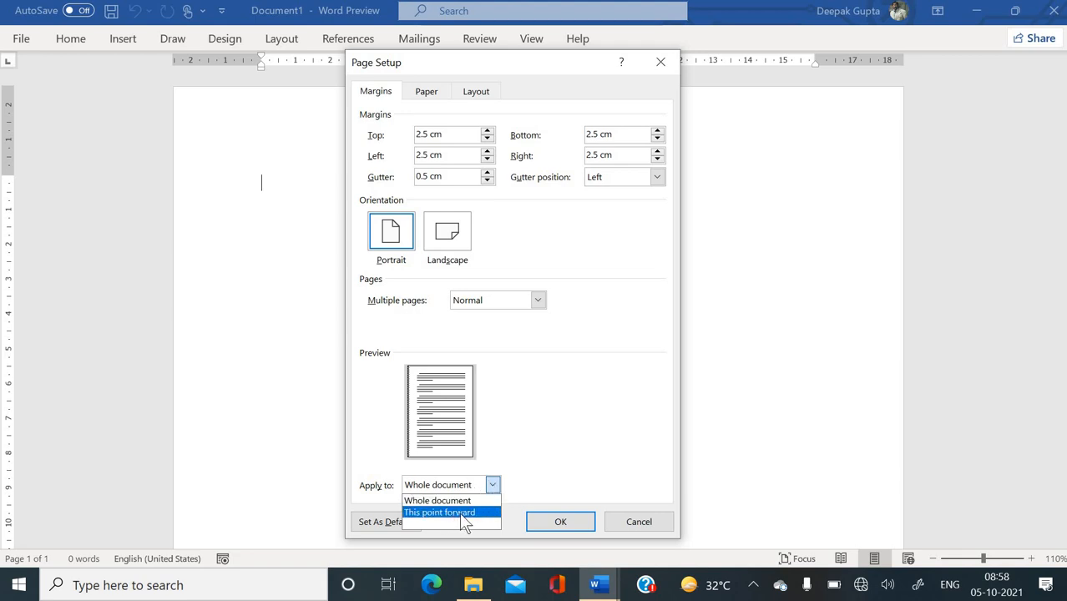
left_click(539, 448)
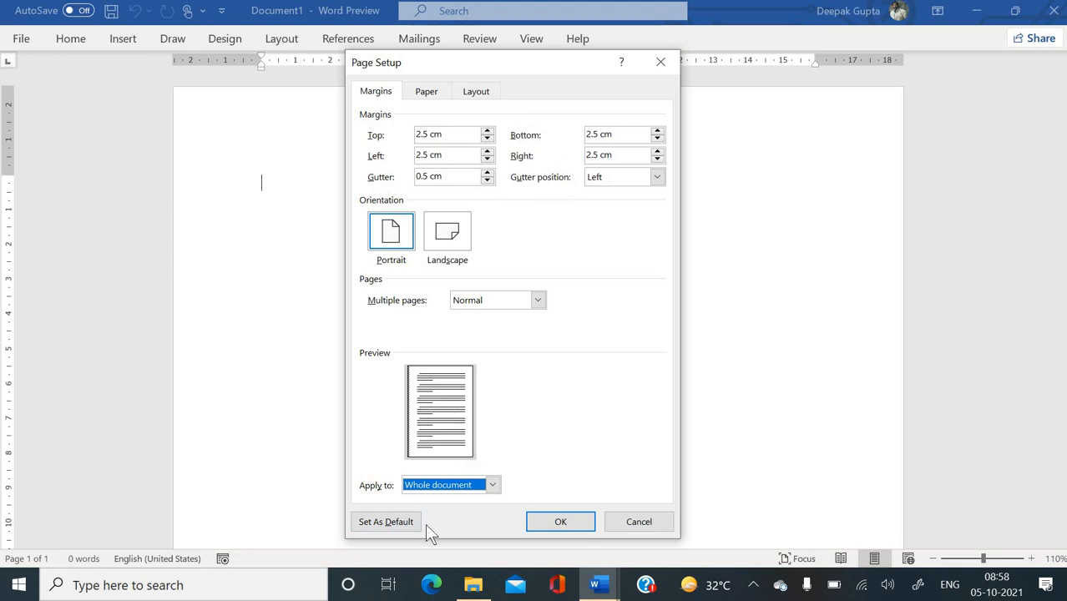
left_click(554, 524)
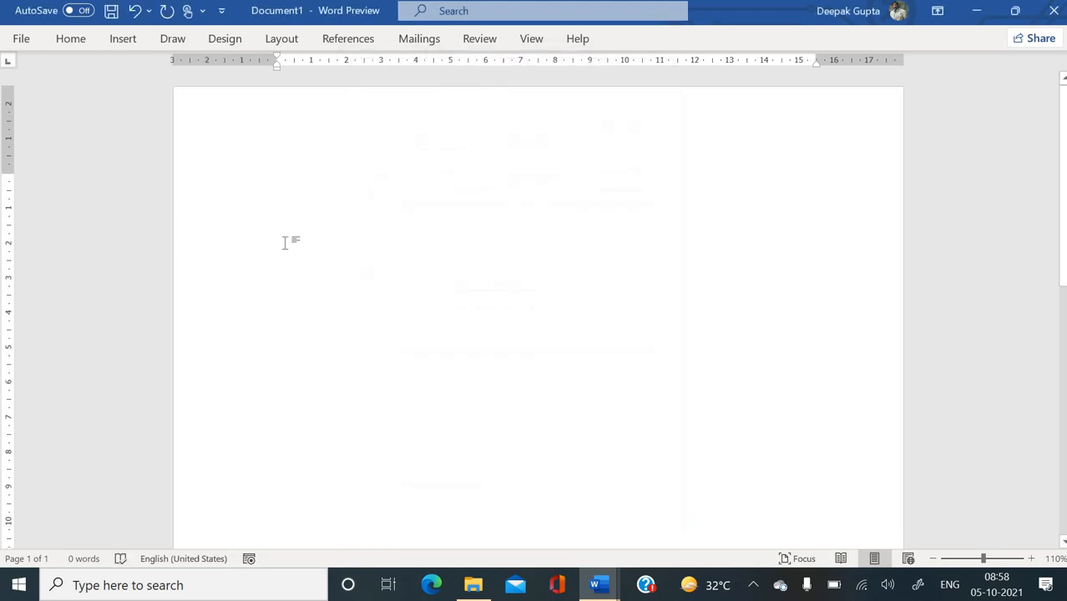
Look at the page setup notes in Word theory.docx and return to Document1
mouse_move(595, 587)
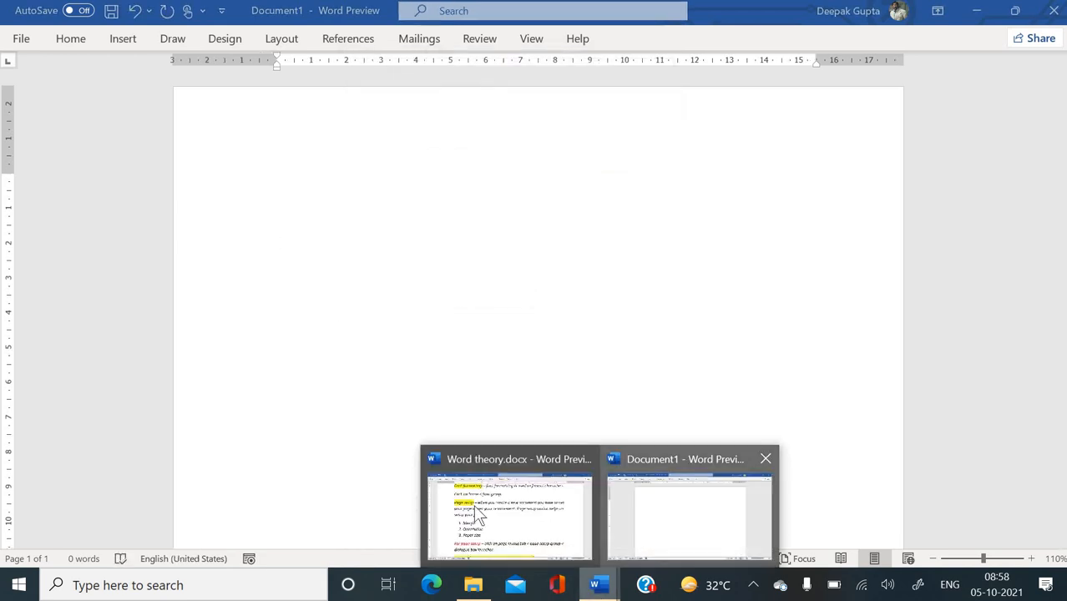
left_click(476, 511)
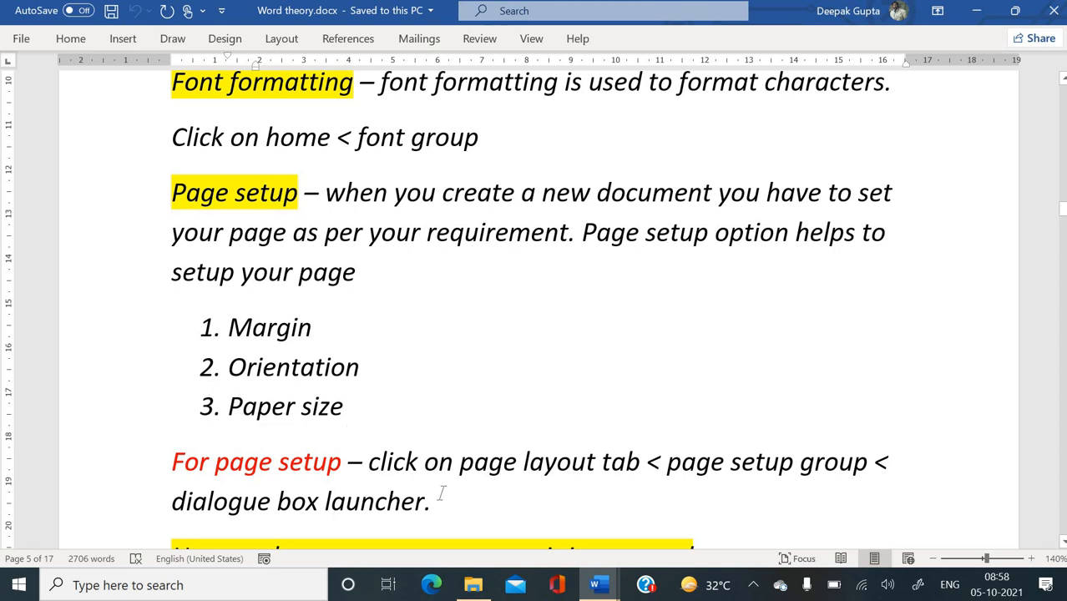
mouse_move(596, 587)
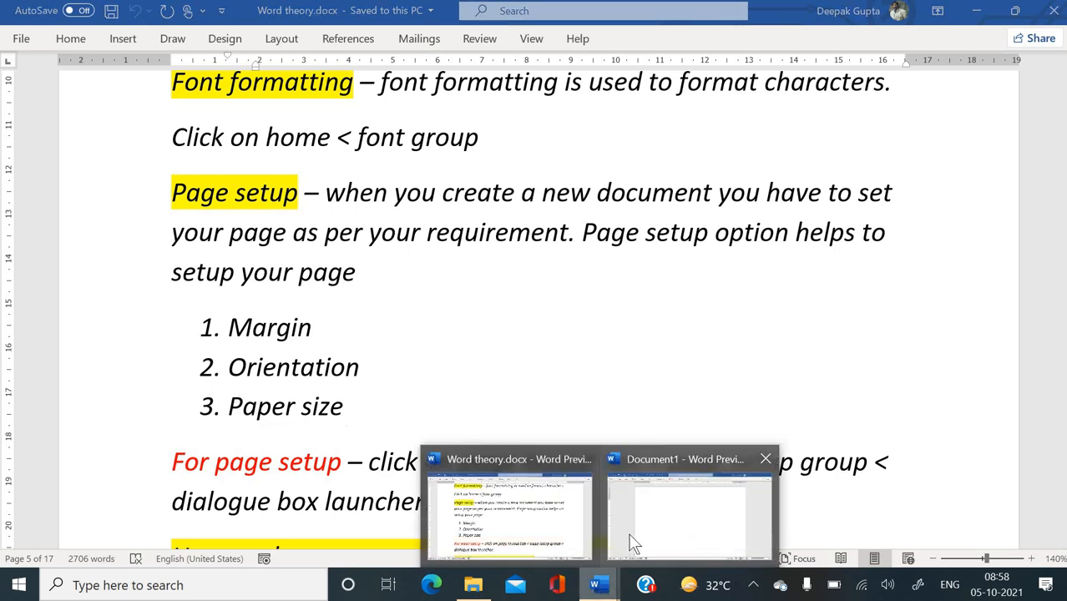
left_click(631, 542)
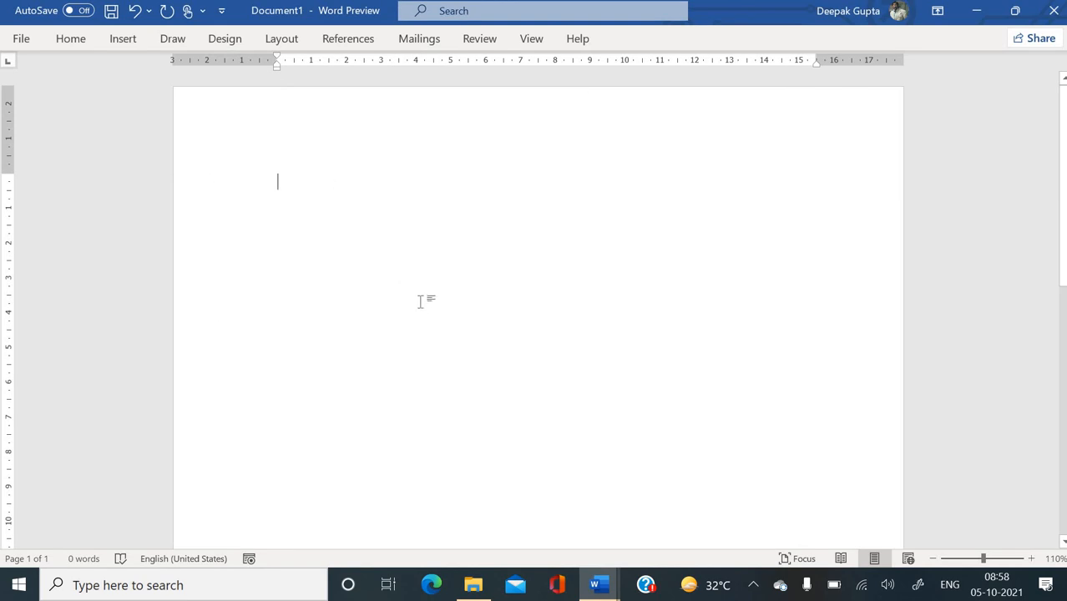
Open the paper settings in the Page Setup dialog of Document1
left_click(278, 43)
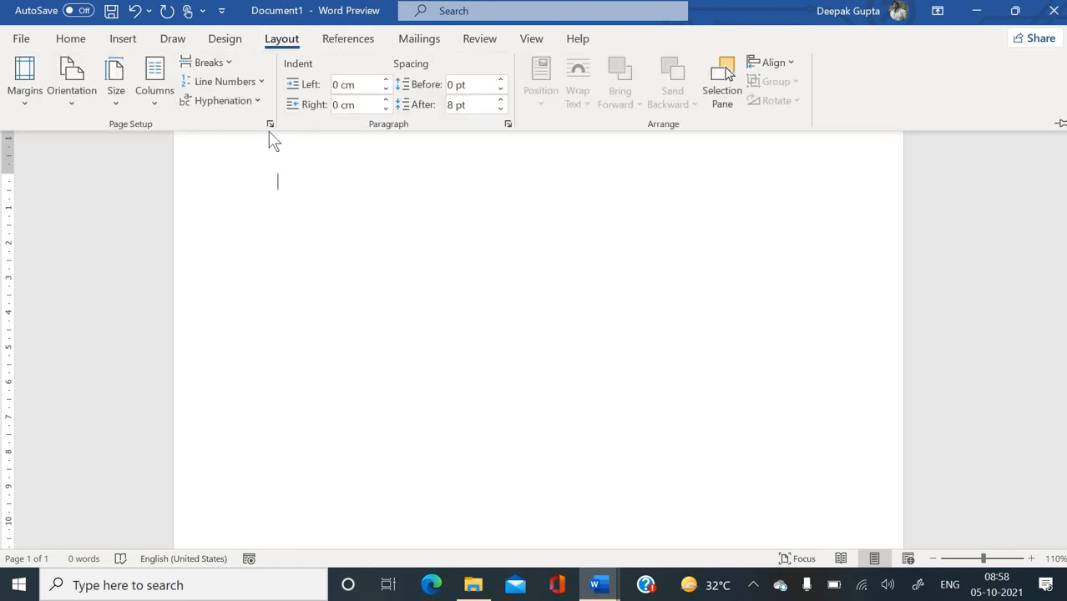
left_click(269, 126)
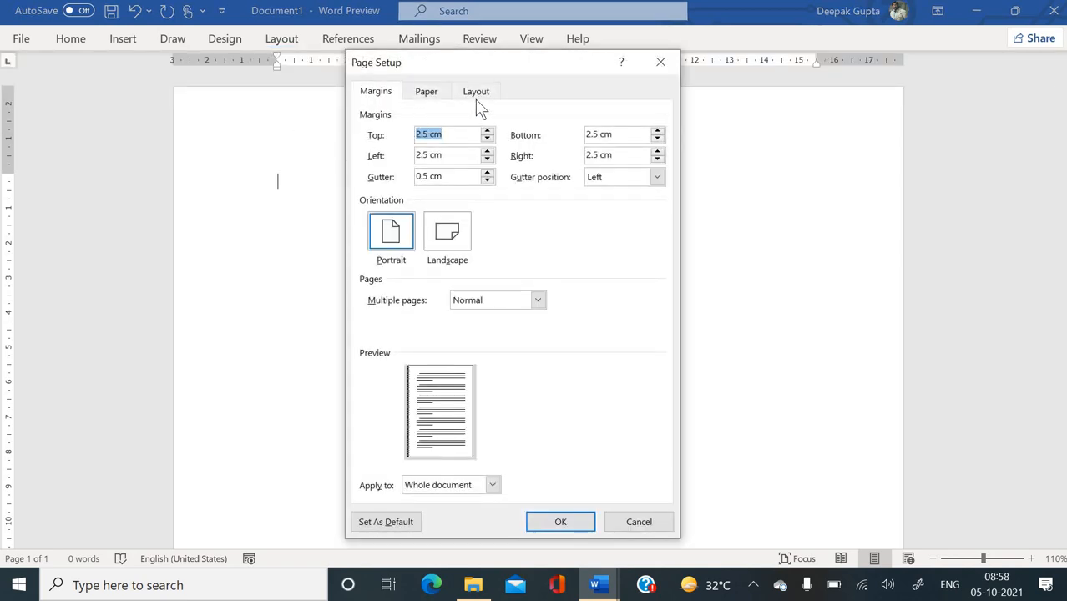
left_click(429, 97)
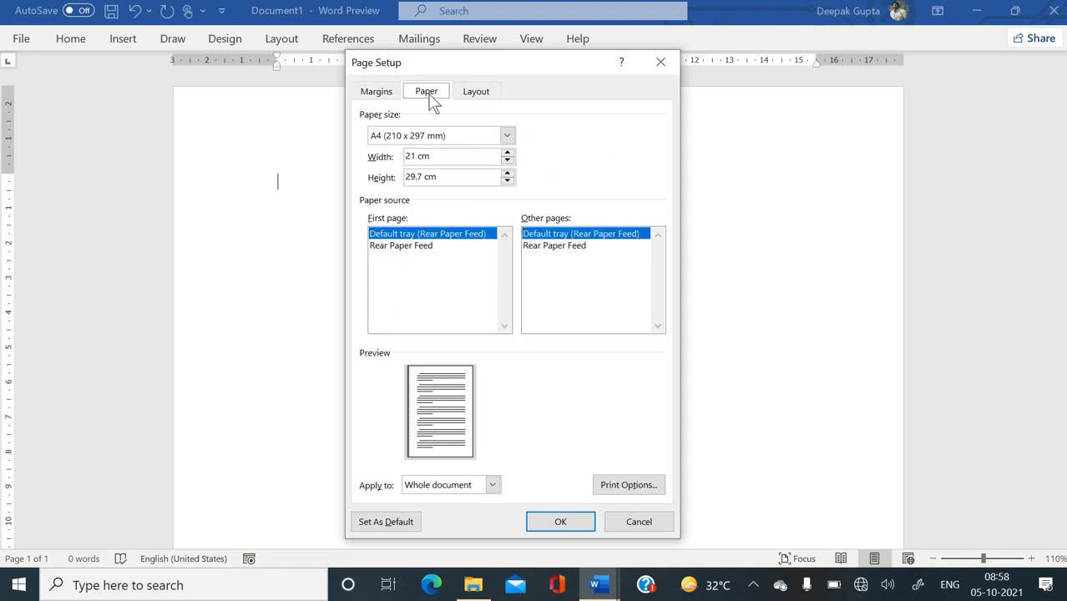
Browse the paper sizes, choose A3 (11.7 x 16.5 in) and switch to Custom size
left_click(405, 139)
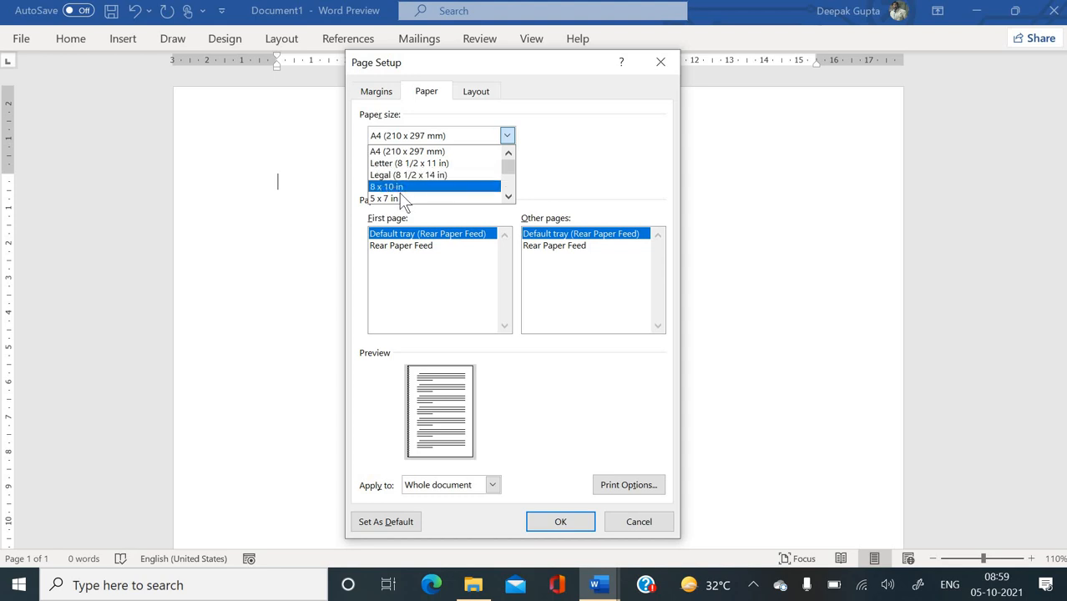
scroll(403, 203, "down", 5)
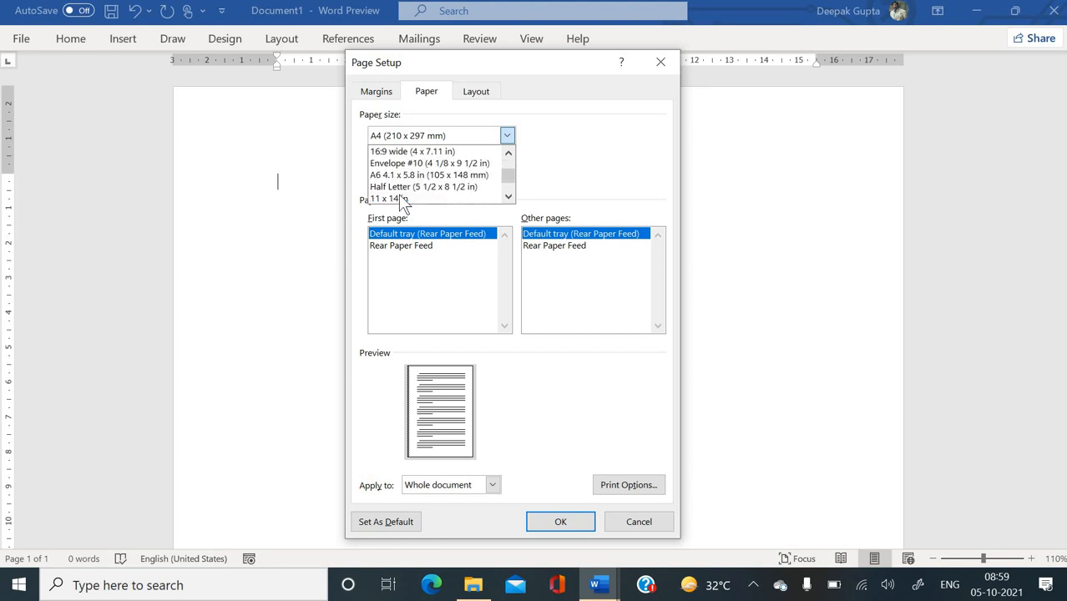
scroll(400, 197, "up", 2)
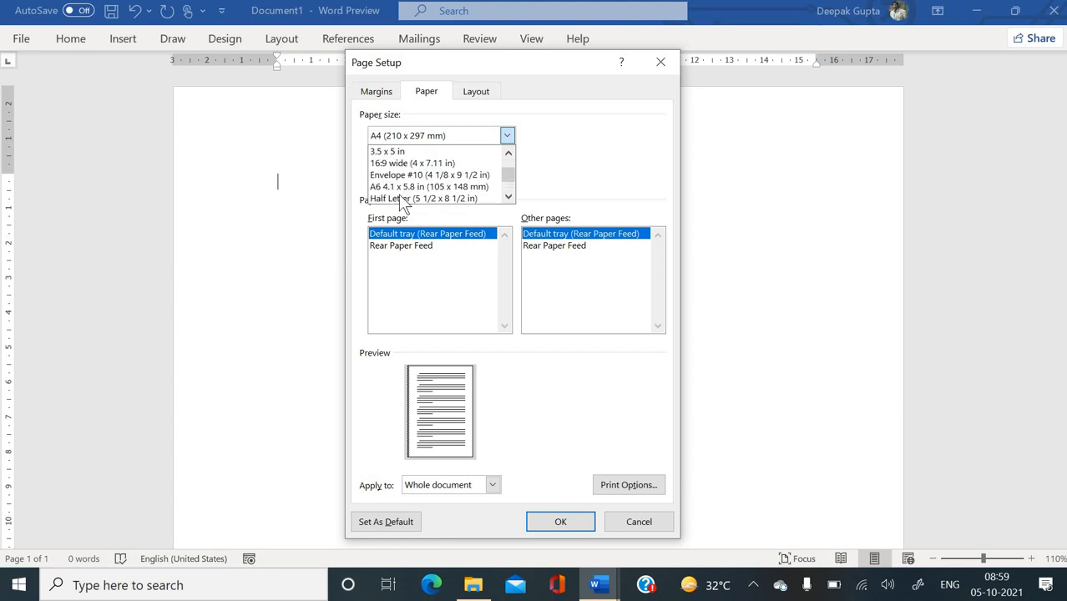
left_click_drag(400, 198, 380, 408)
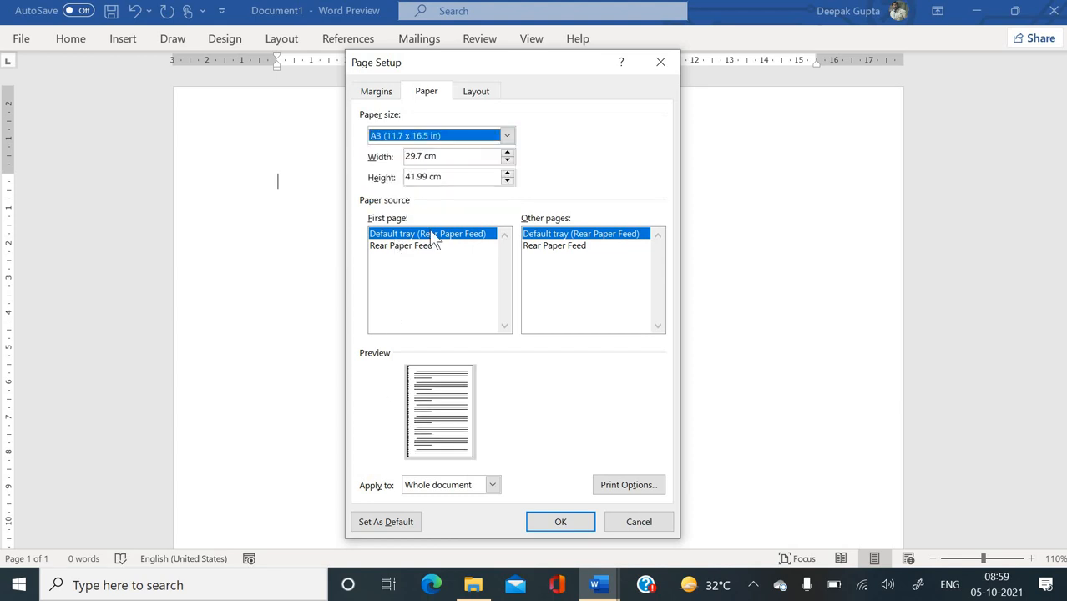
left_click(444, 141)
scroll(440, 190, "down", 1)
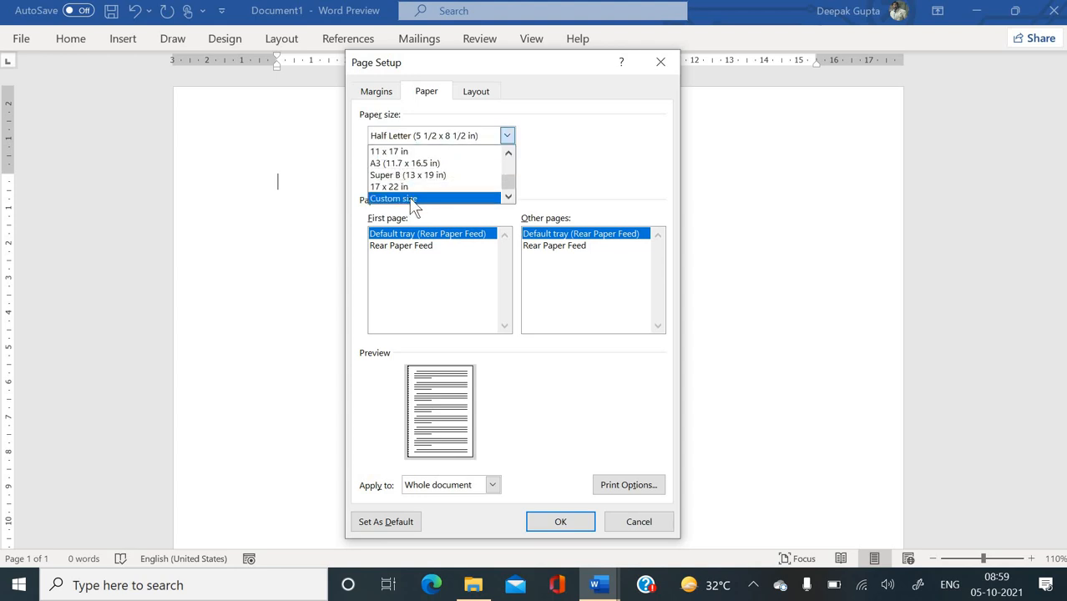
left_click(411, 201)
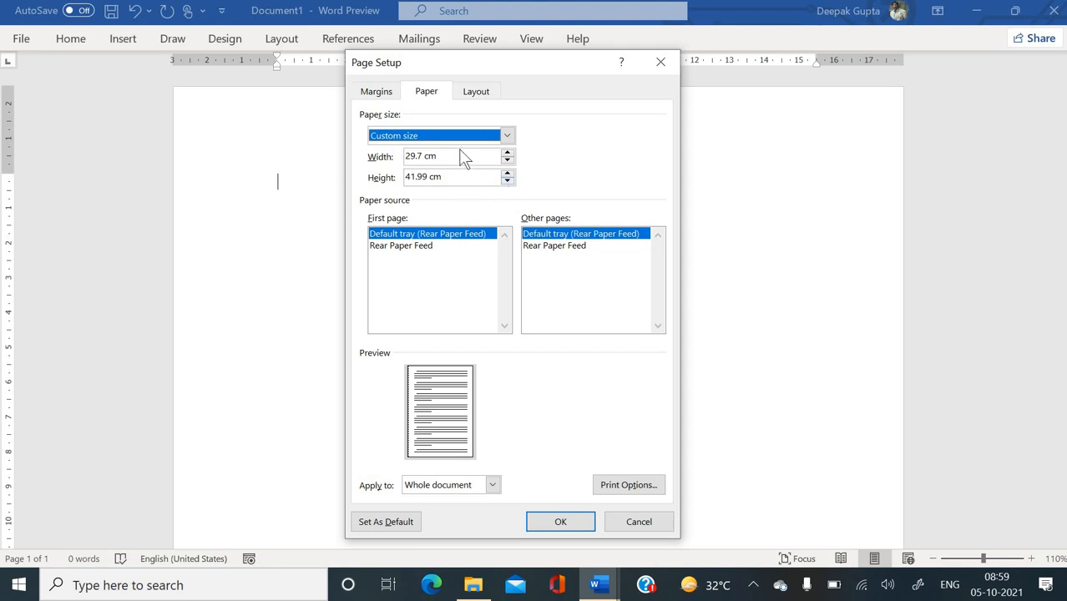
Set the paper size to A4 (210 x 297 mm) and confirm the page setup
left_click(465, 137)
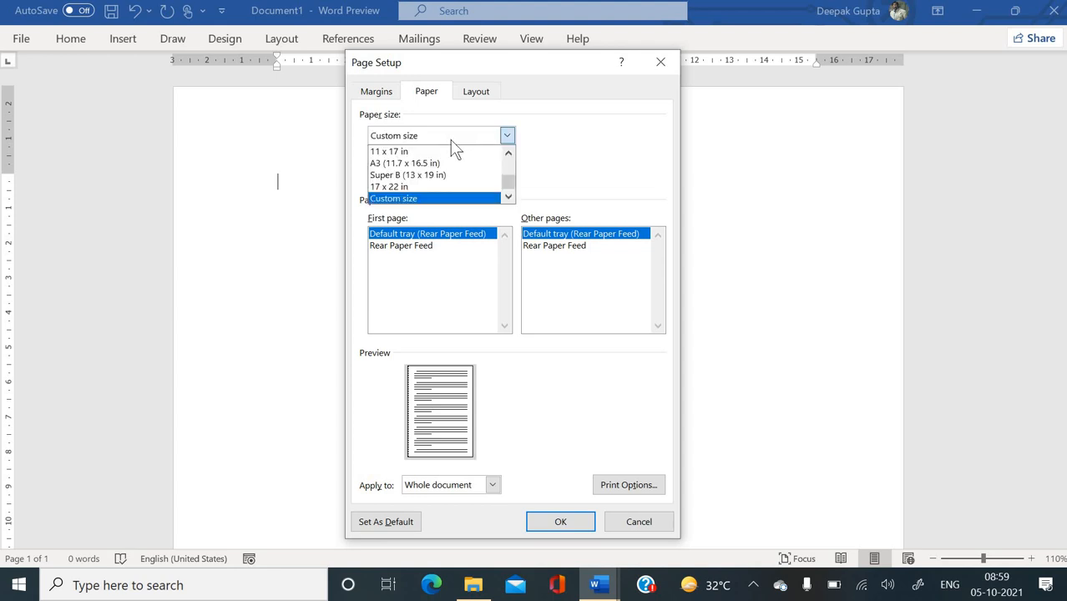
scroll(448, 169, "up", 4)
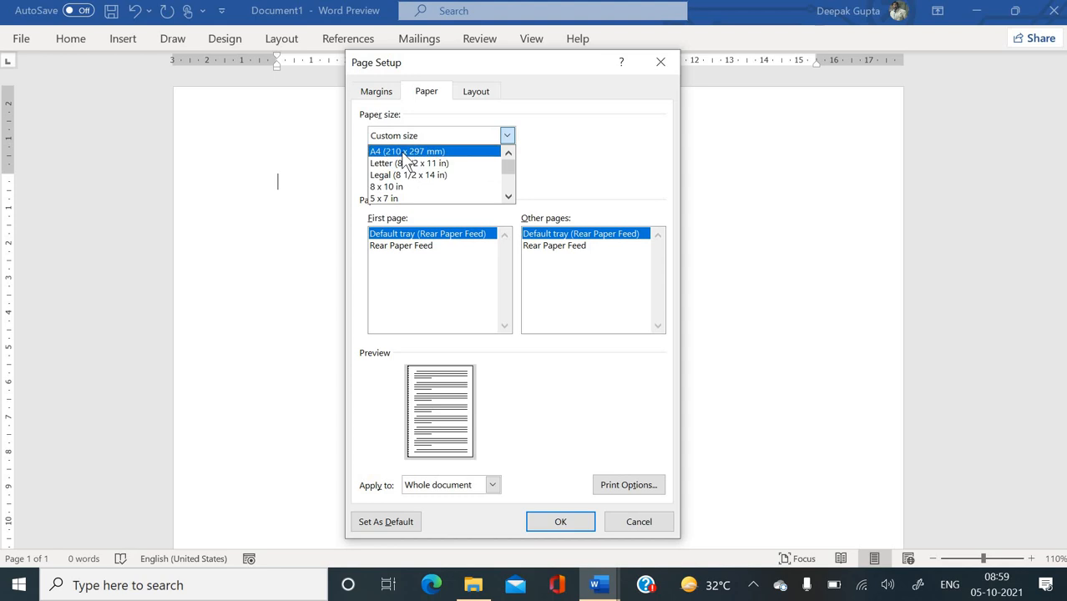
left_click(406, 152)
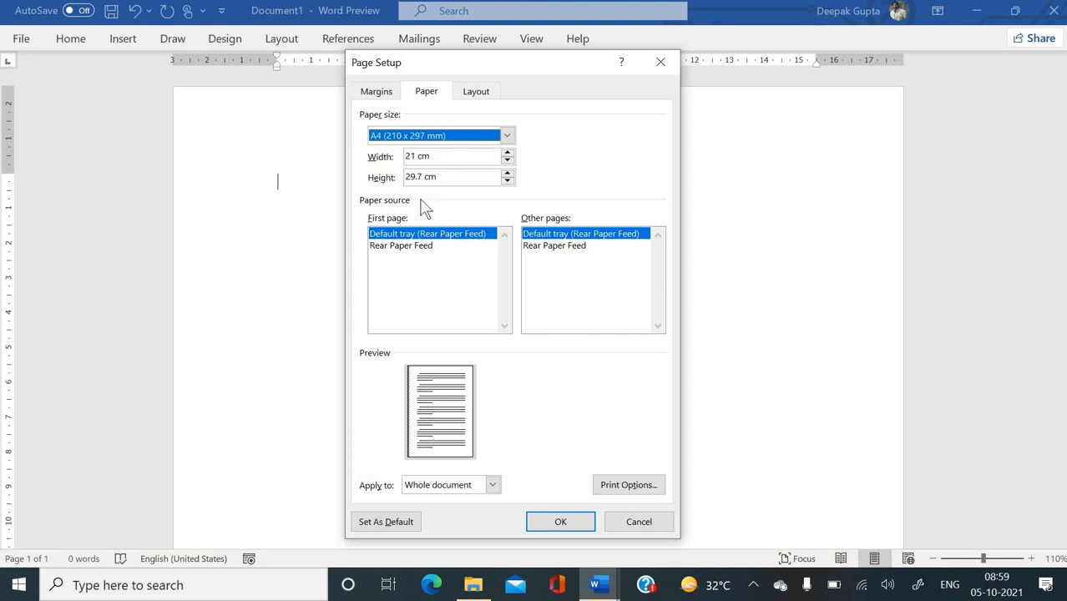
left_click(560, 522)
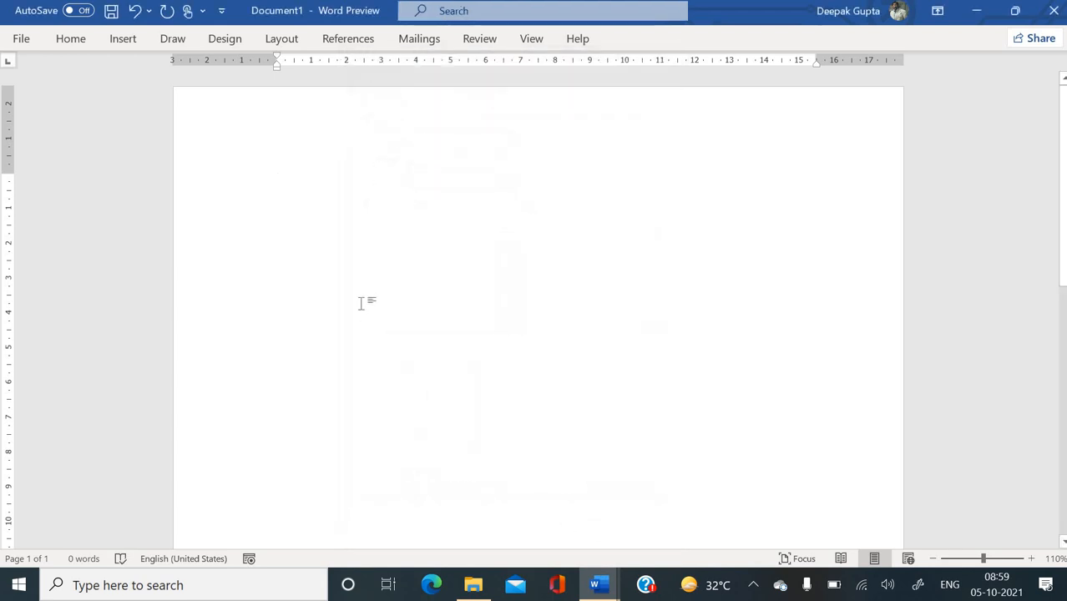
Look at the notes on changing the measurement unit in Word theory.docx and return to Document1
left_click(612, 587)
left_click(507, 524)
left_click(597, 587)
left_click(534, 538)
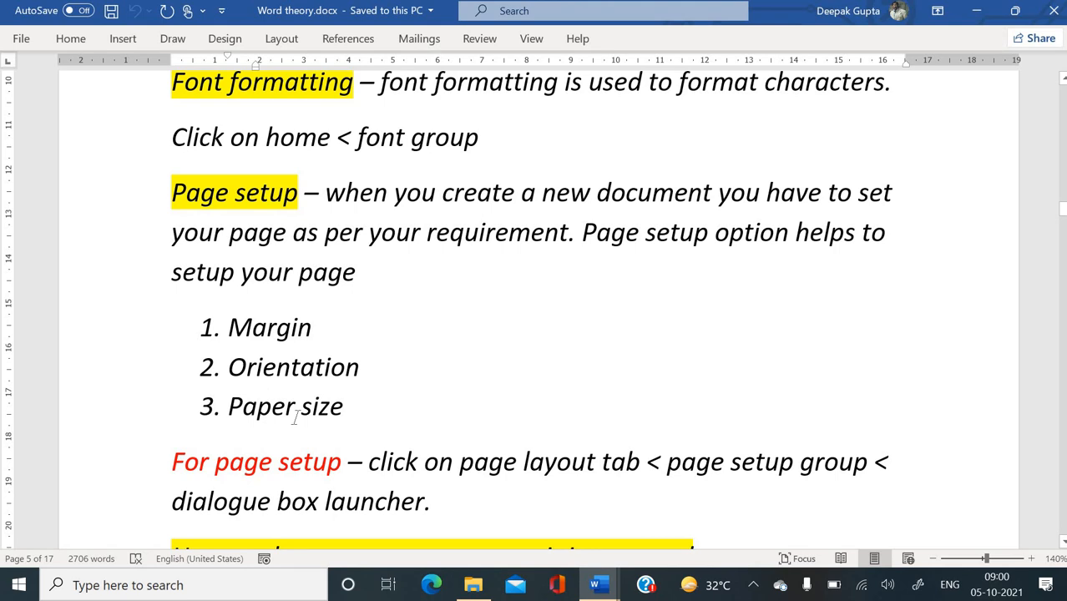
scroll(294, 417, "down", 5)
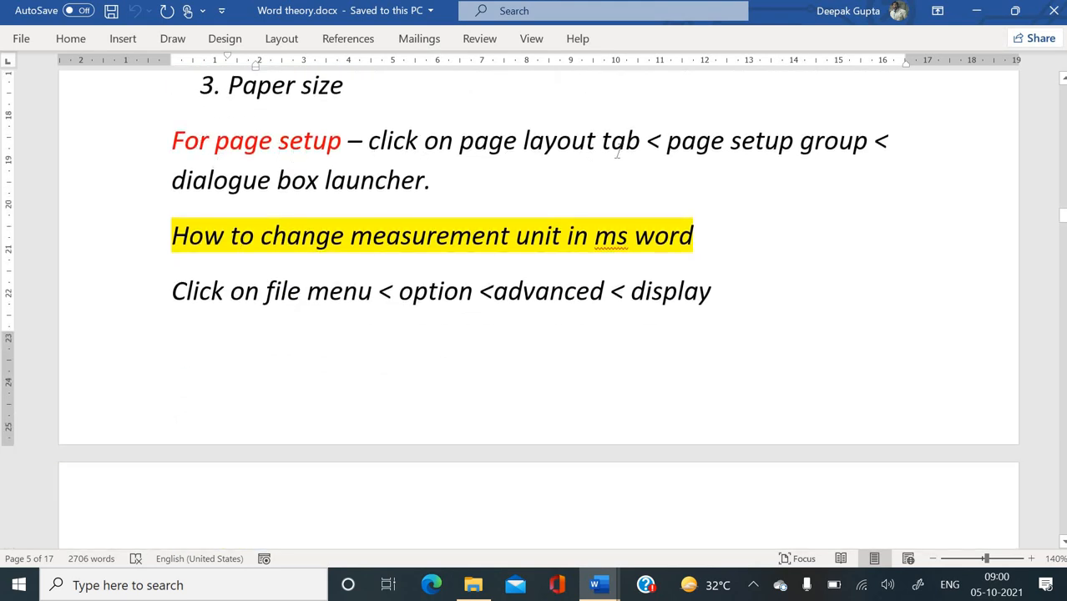
scroll(428, 241, "down", 2)
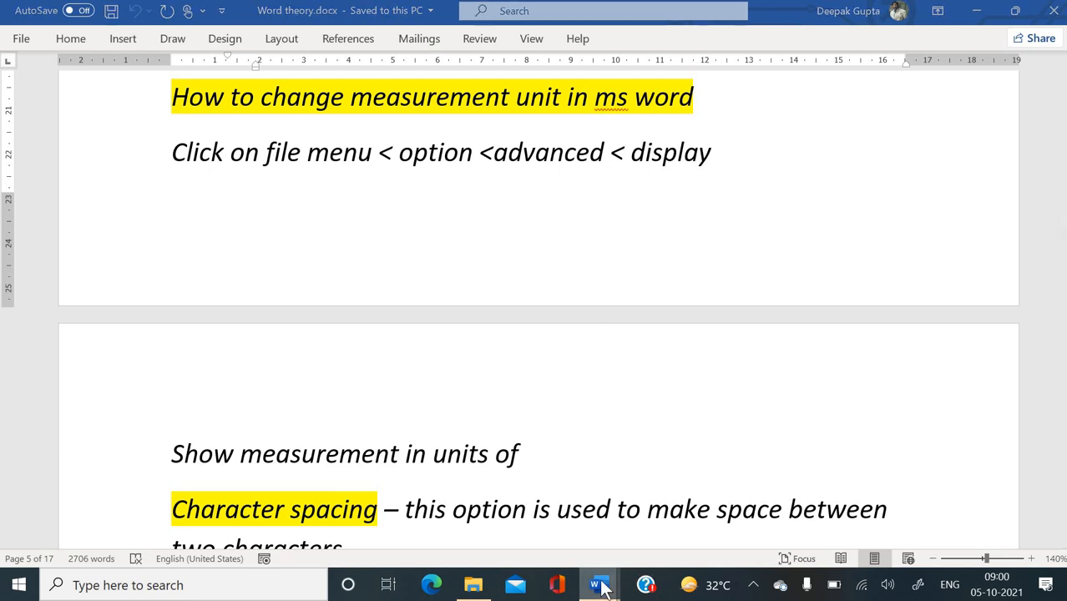
mouse_move(600, 582)
left_click(638, 547)
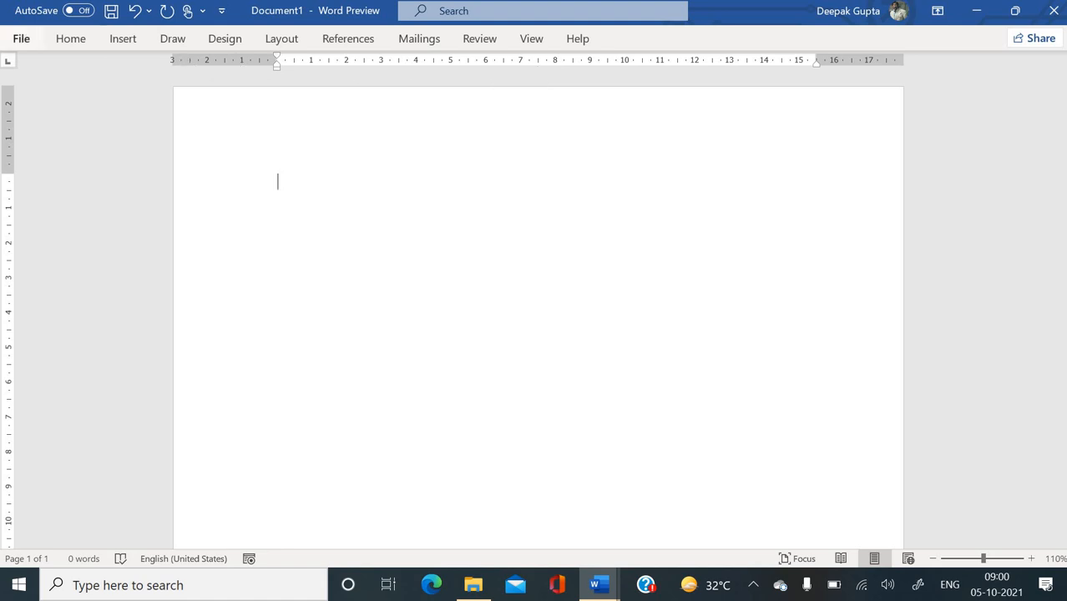
Set Word's advanced display option to show measurements in inches, confirm, and check the page's rulers in Document1
left_click(21, 42)
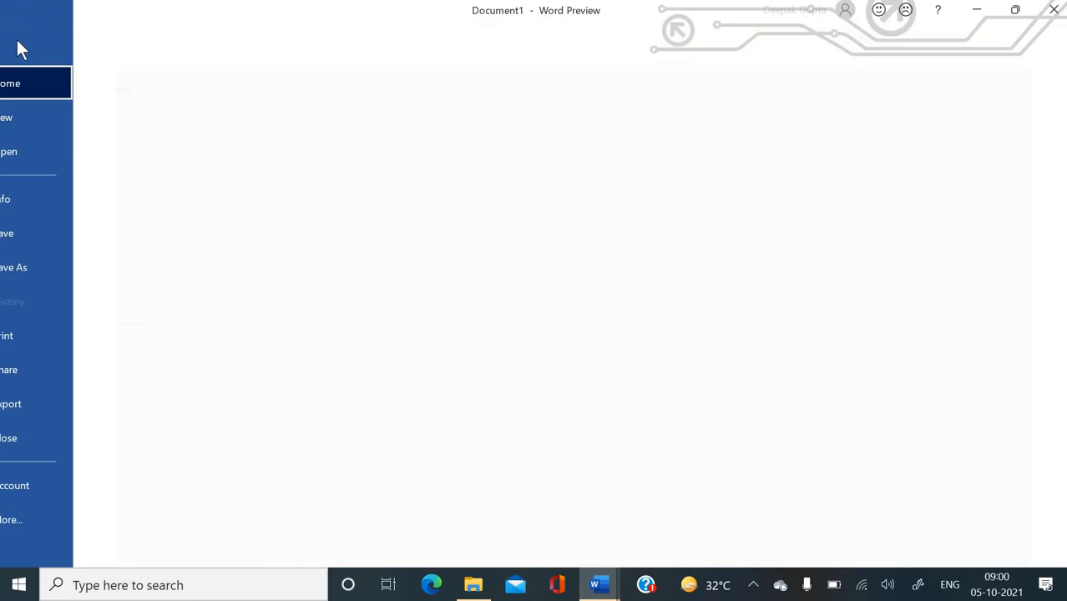
left_click(50, 517)
left_click(144, 520)
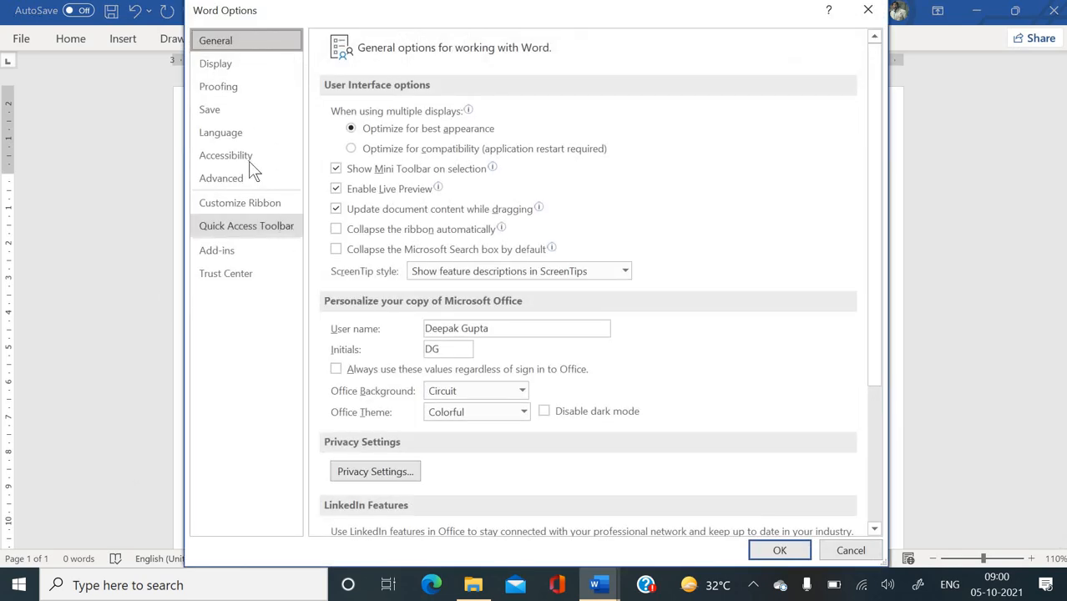
left_click(243, 177)
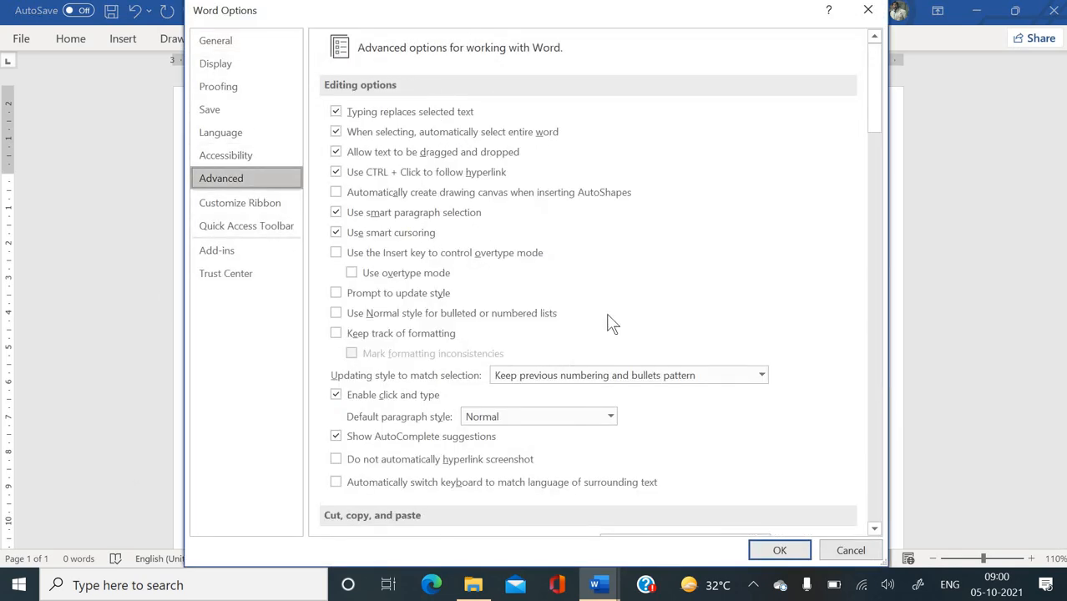
scroll(609, 321, "down", 3)
scroll(612, 321, "down", 5)
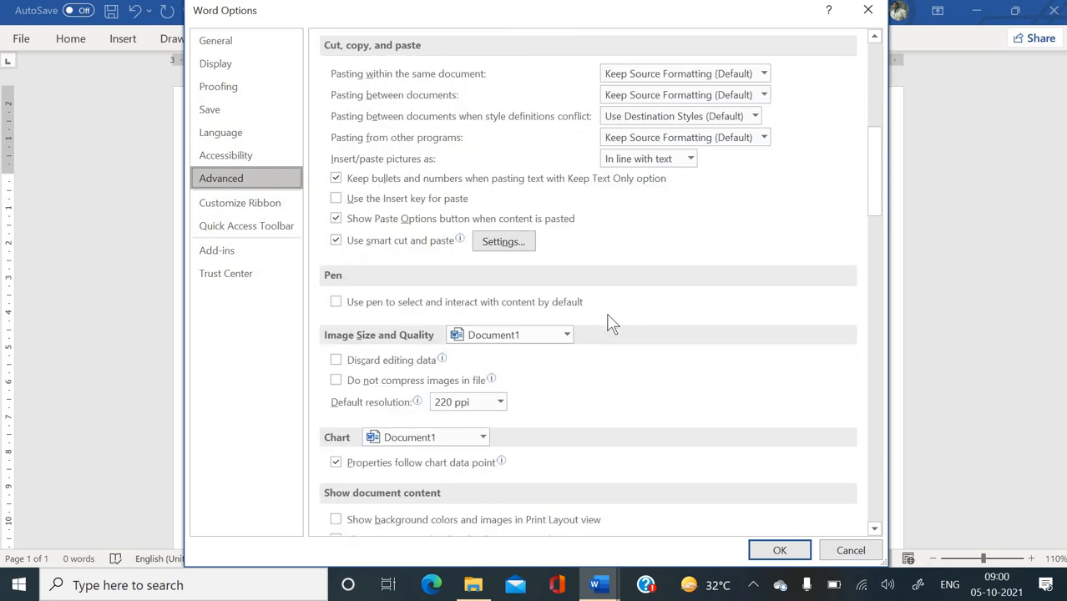
scroll(612, 323, "down", 5)
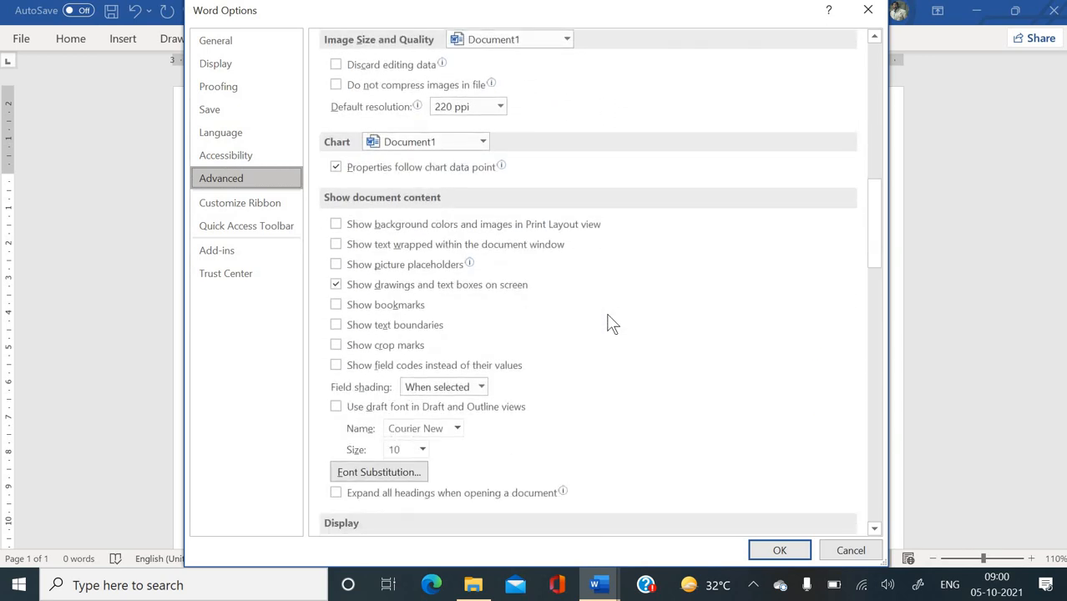
scroll(609, 322, "down", 3)
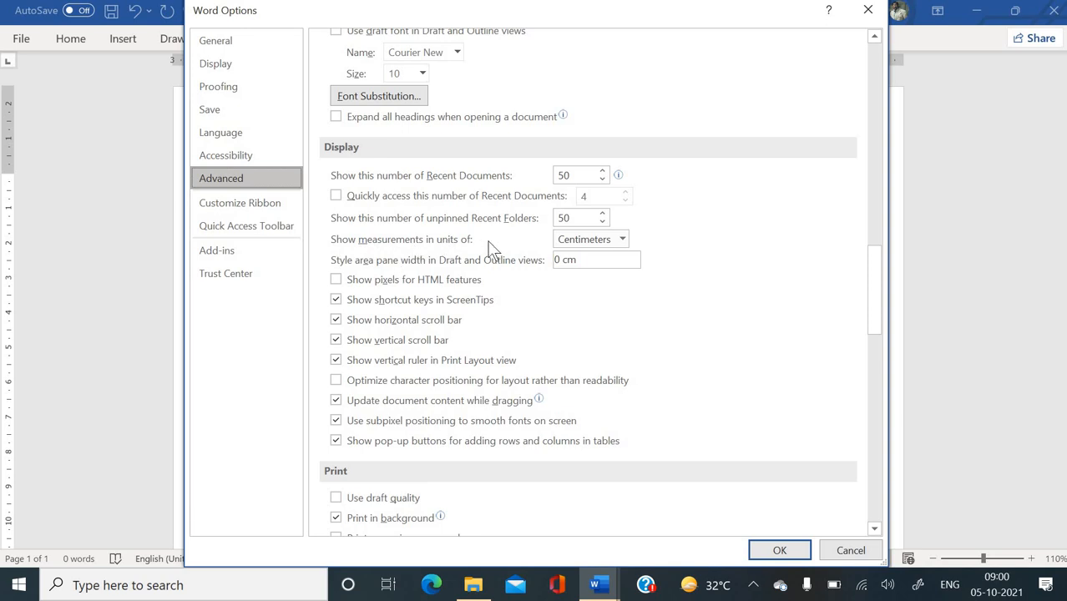
left_click(622, 241)
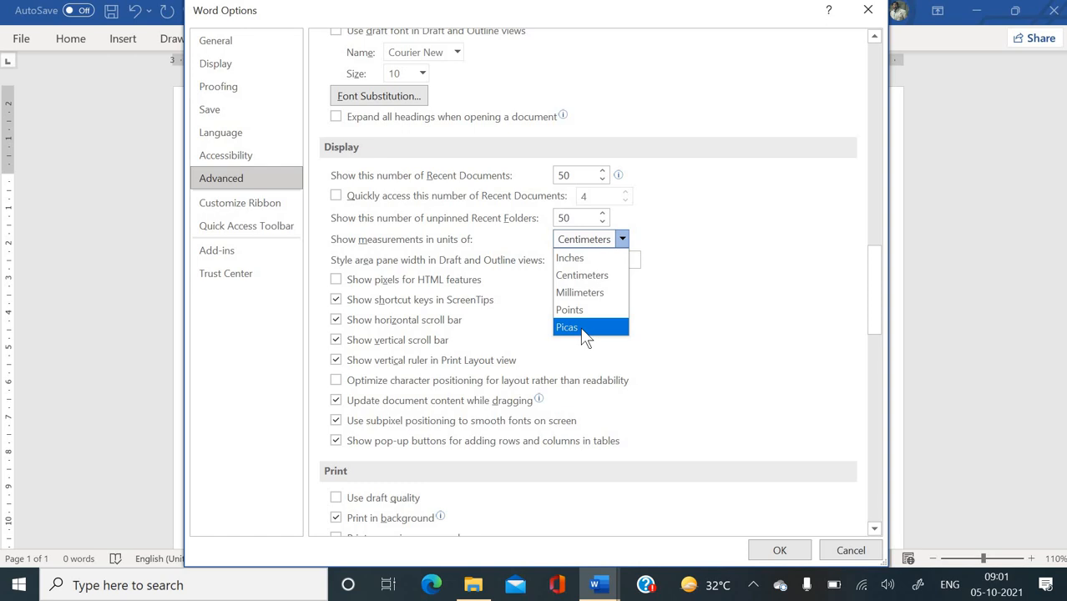
left_click(575, 259)
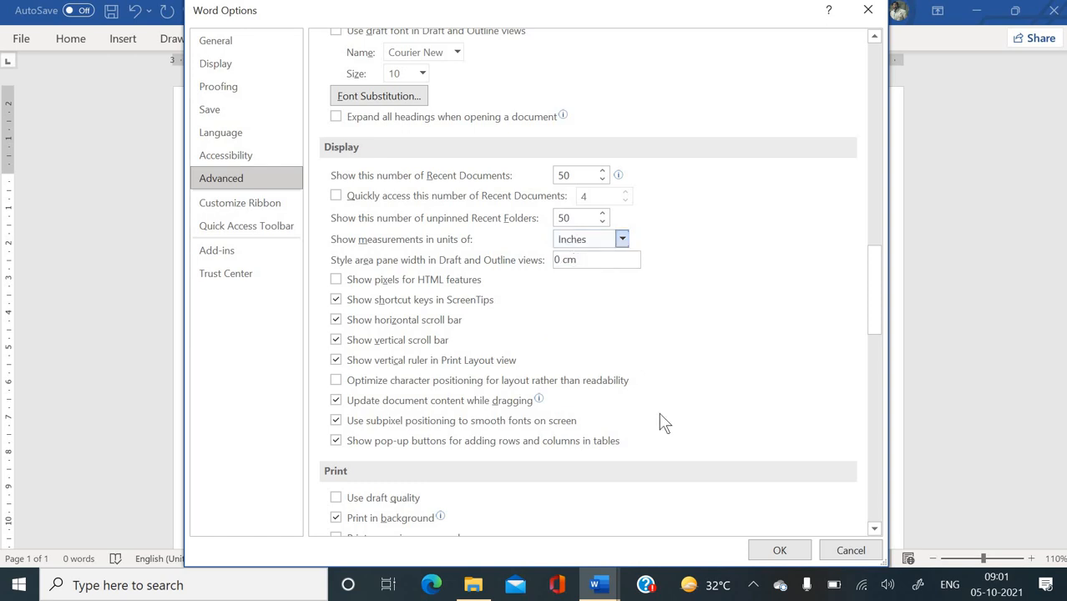
left_click(777, 551)
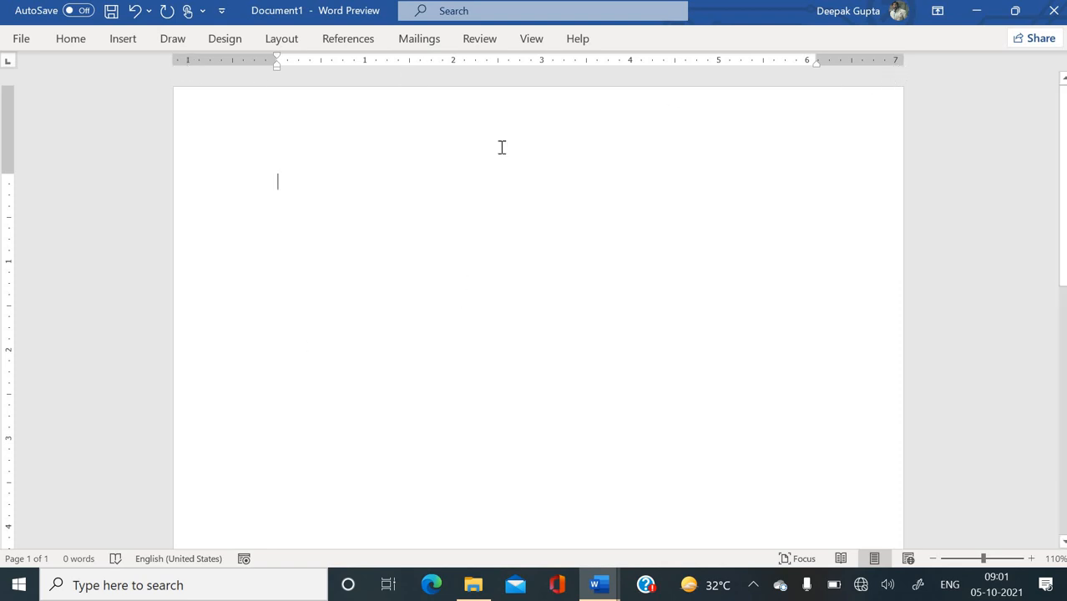
scroll(335, 243, "down", 10)
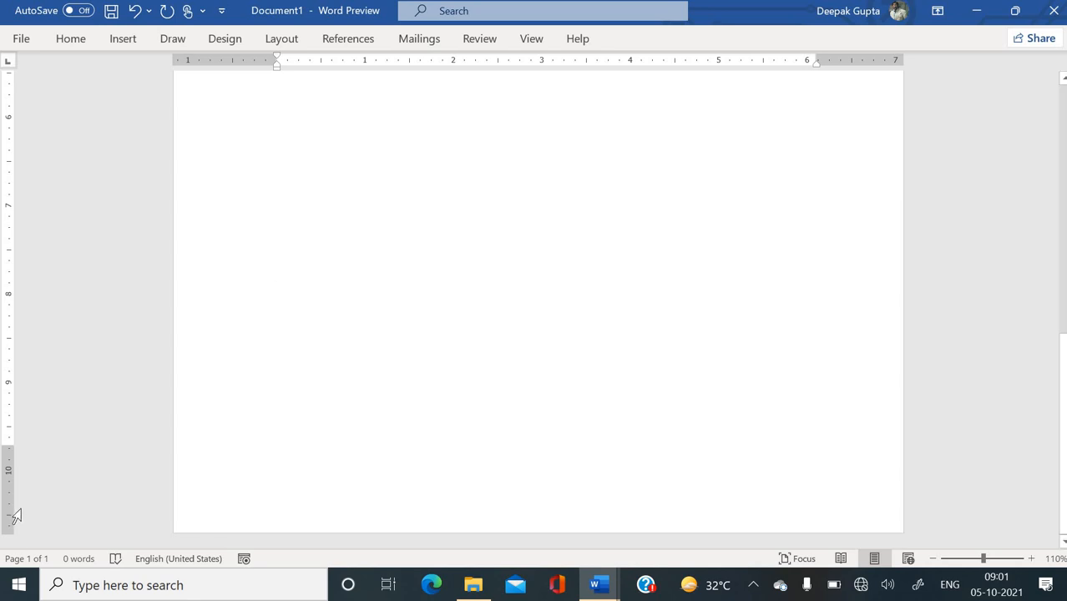
scroll(459, 268, "up", 10)
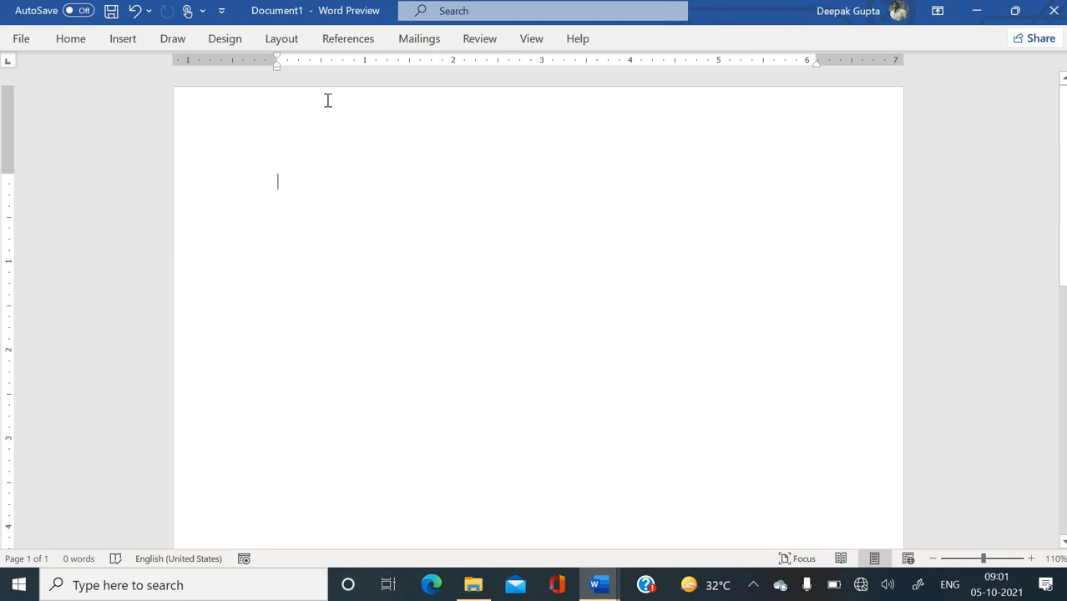
Review the available measurement units in Word's advanced display options, keep Inches selected and close the options
left_click(21, 38)
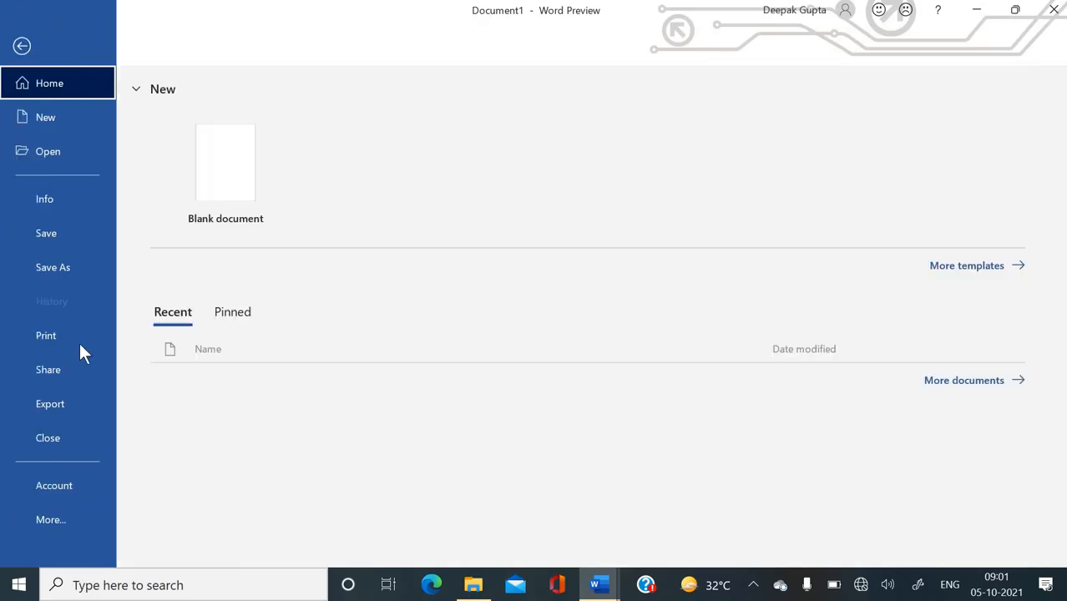
left_click(53, 517)
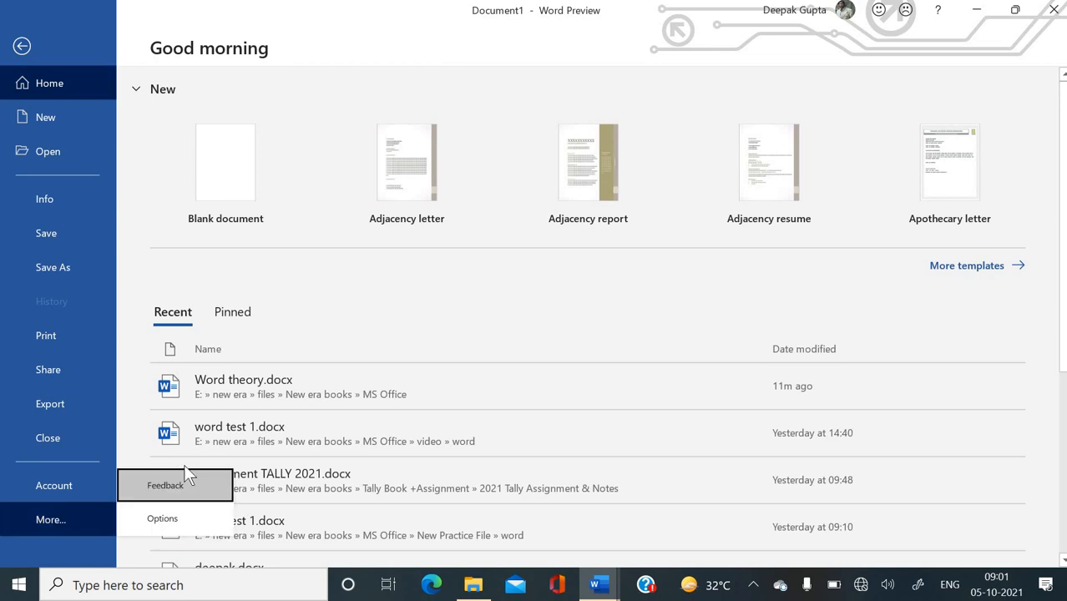
left_click(176, 520)
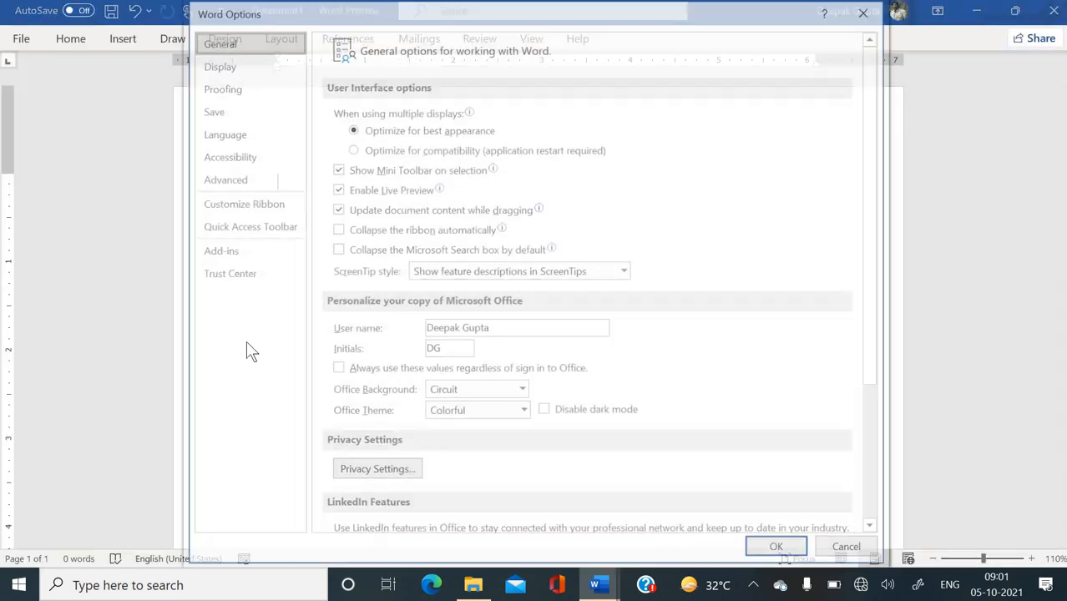
left_click(229, 178)
scroll(529, 332, "down", 10)
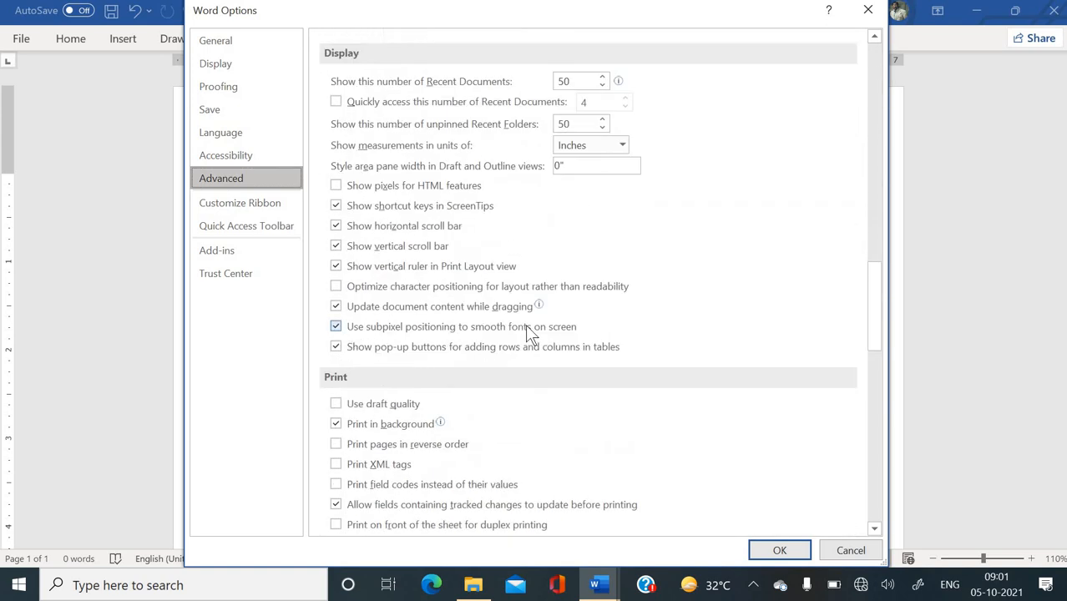
scroll(525, 325, "down", 1)
scroll(525, 326, "up", 3)
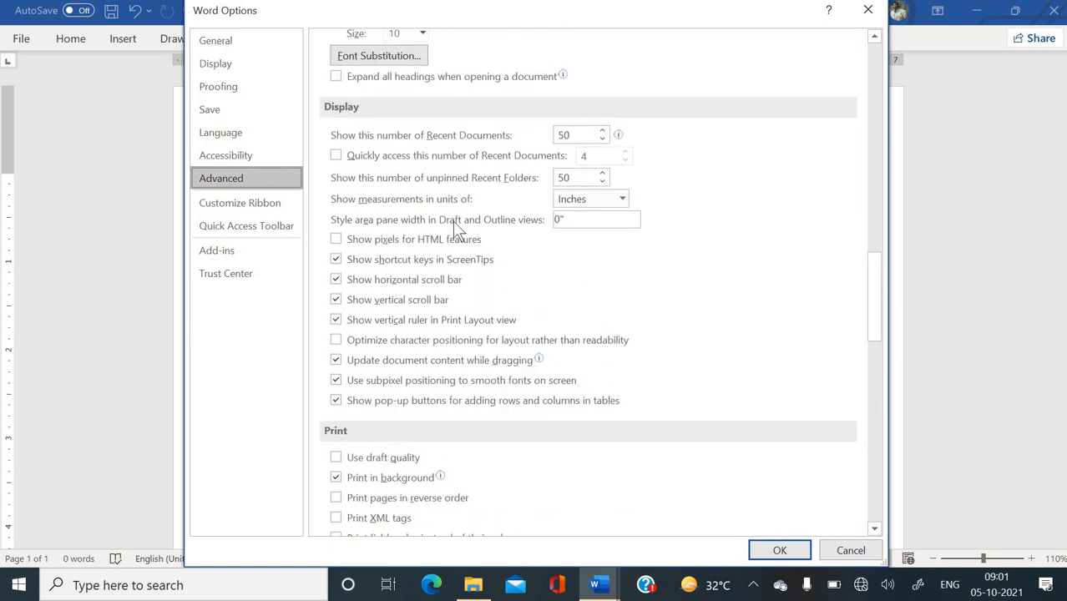
left_click(628, 198)
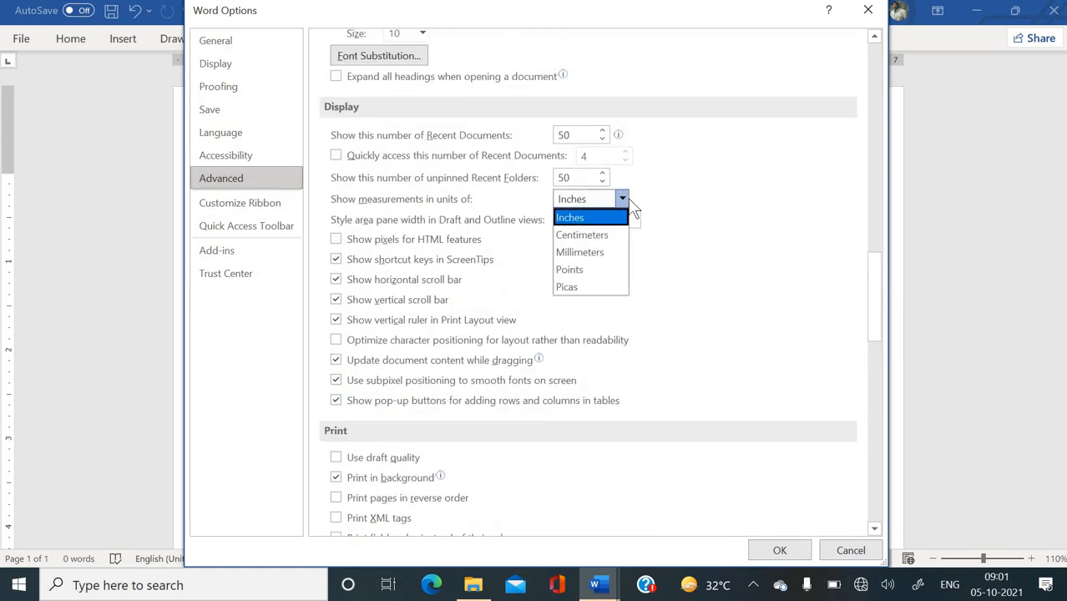
left_click(628, 198)
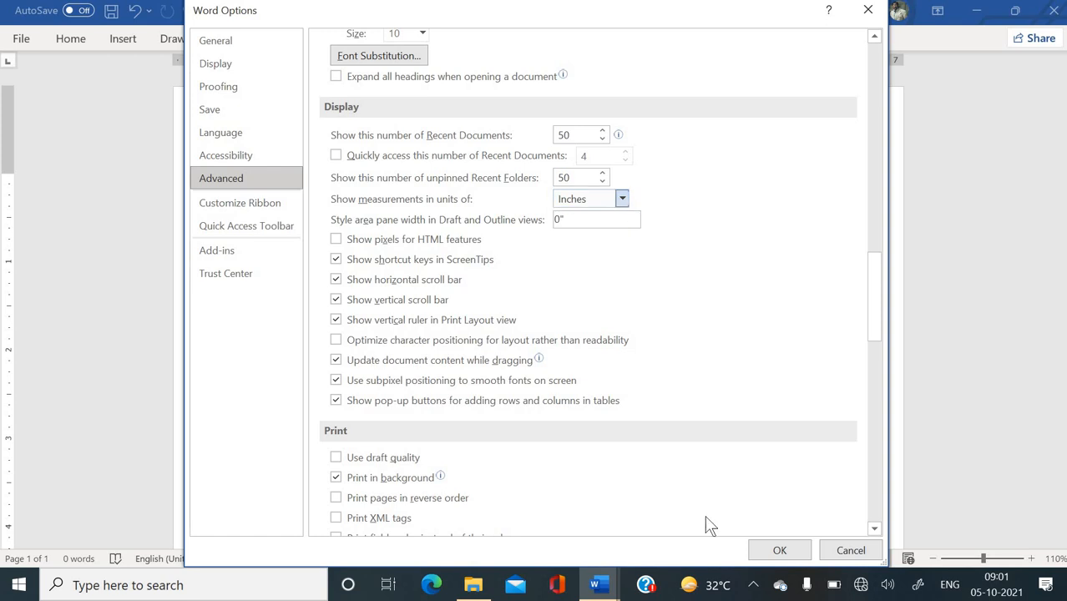
left_click(779, 550)
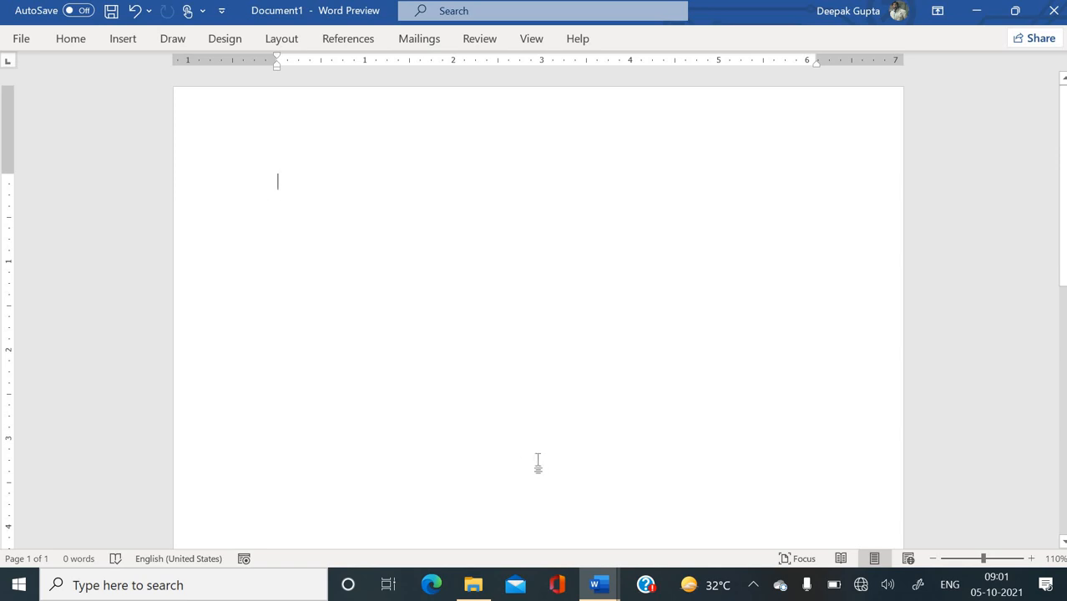
Look at the character spacing notes in Word theory.docx and return to Document1
left_click(598, 585)
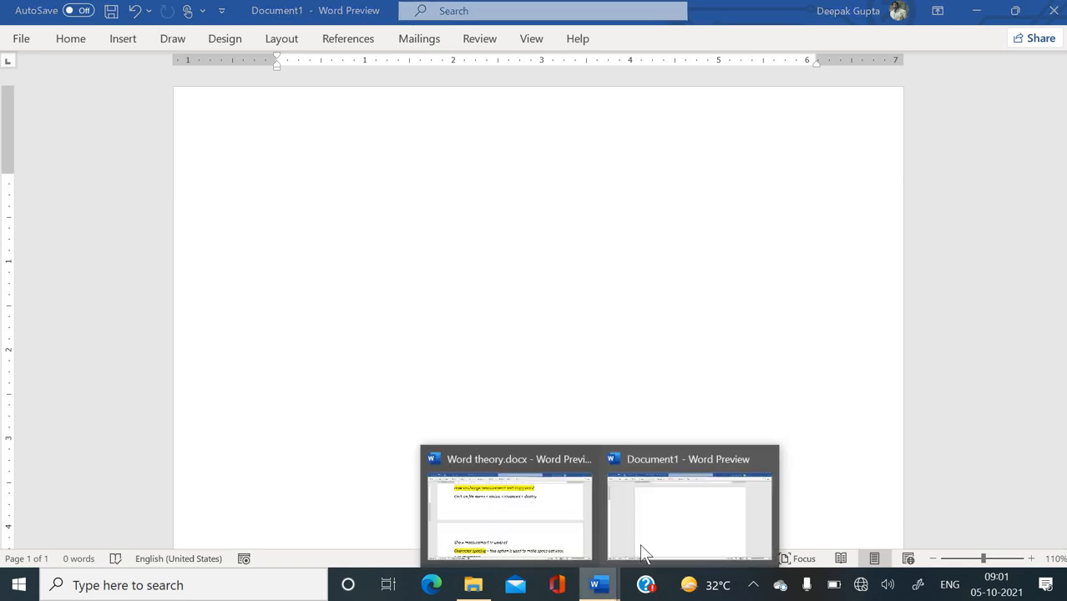
left_click(477, 504)
scroll(411, 409, "down", 5)
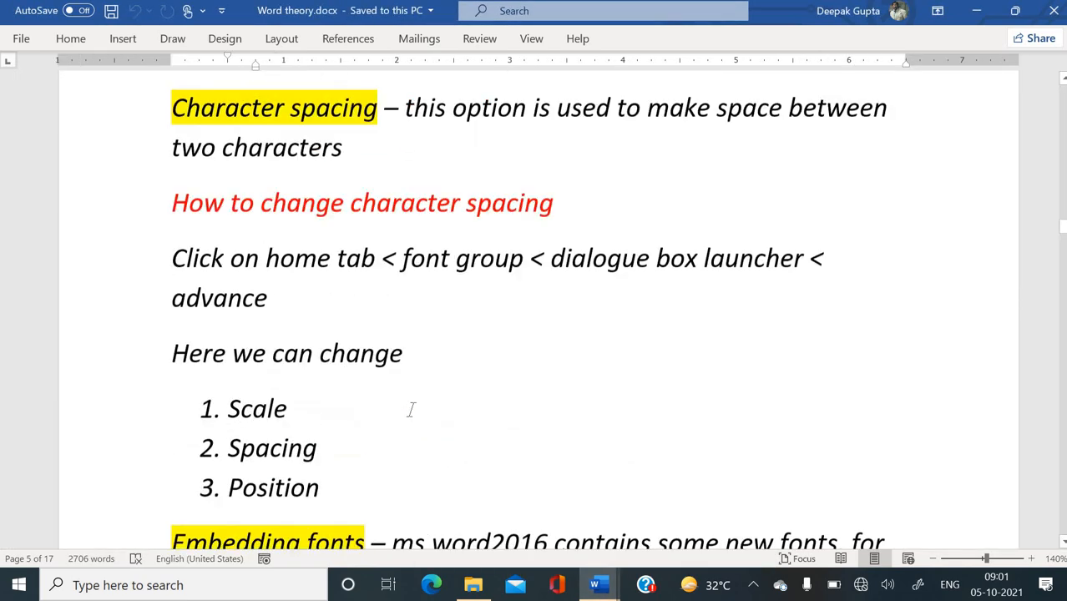
scroll(410, 409, "up", 3)
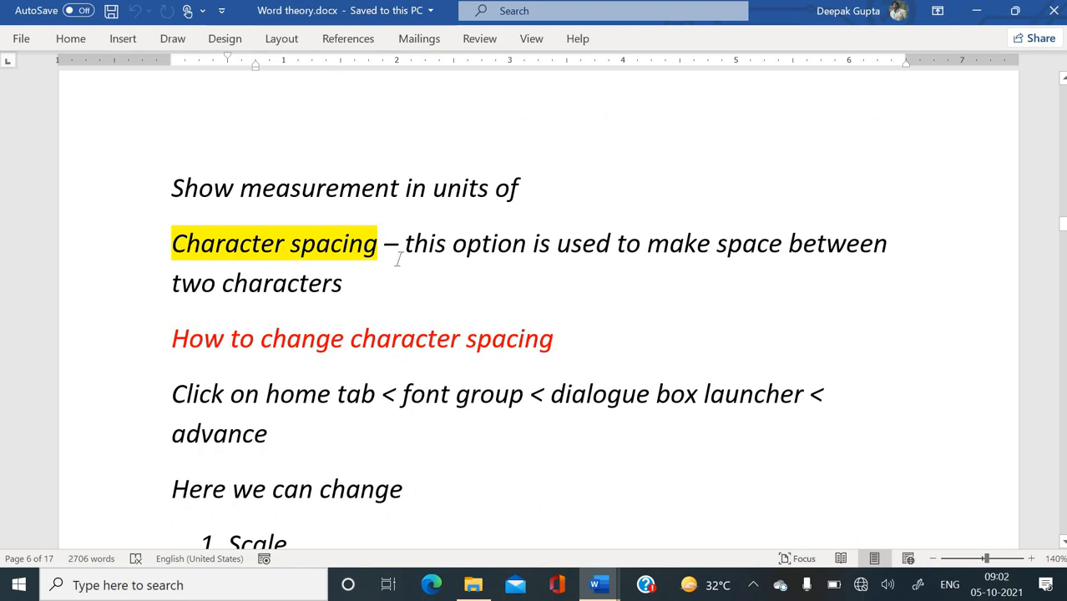
mouse_move(595, 587)
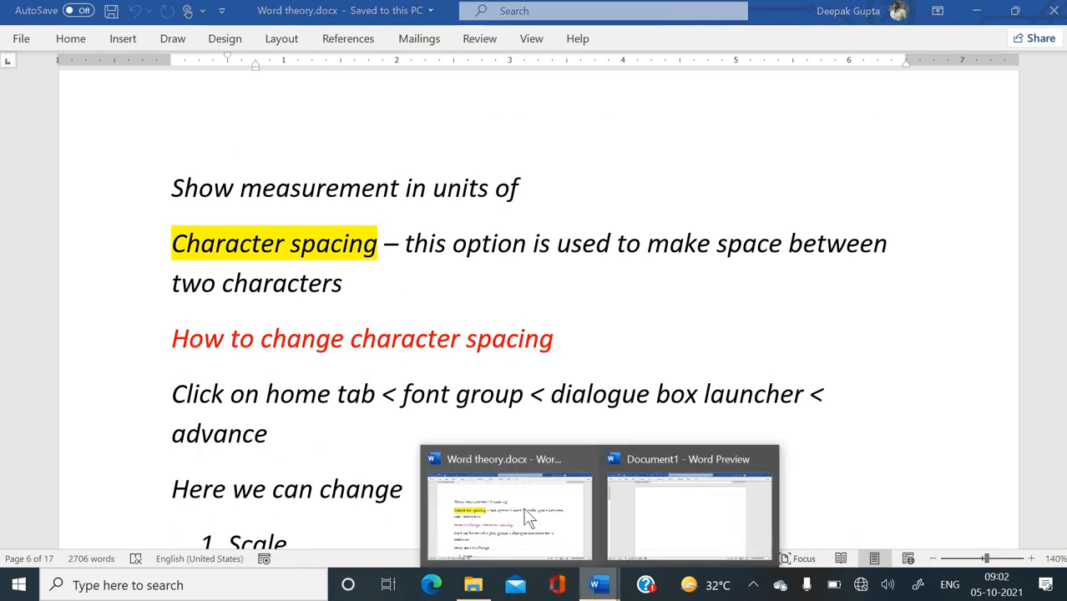
left_click(643, 524)
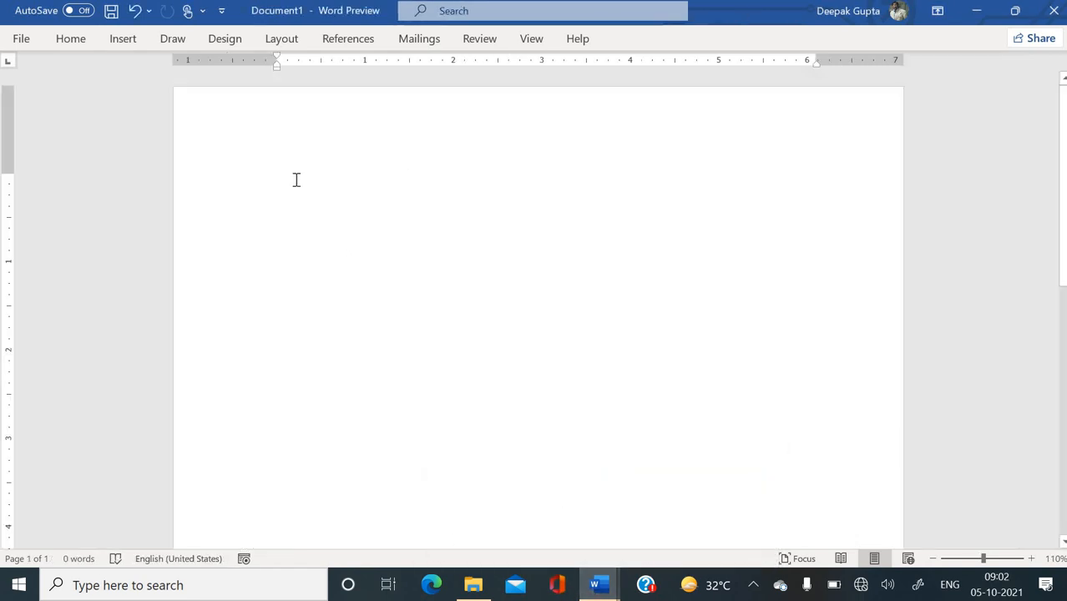
Fill the blank page with sample paragraphs using the formula =rand()
type("=ran")
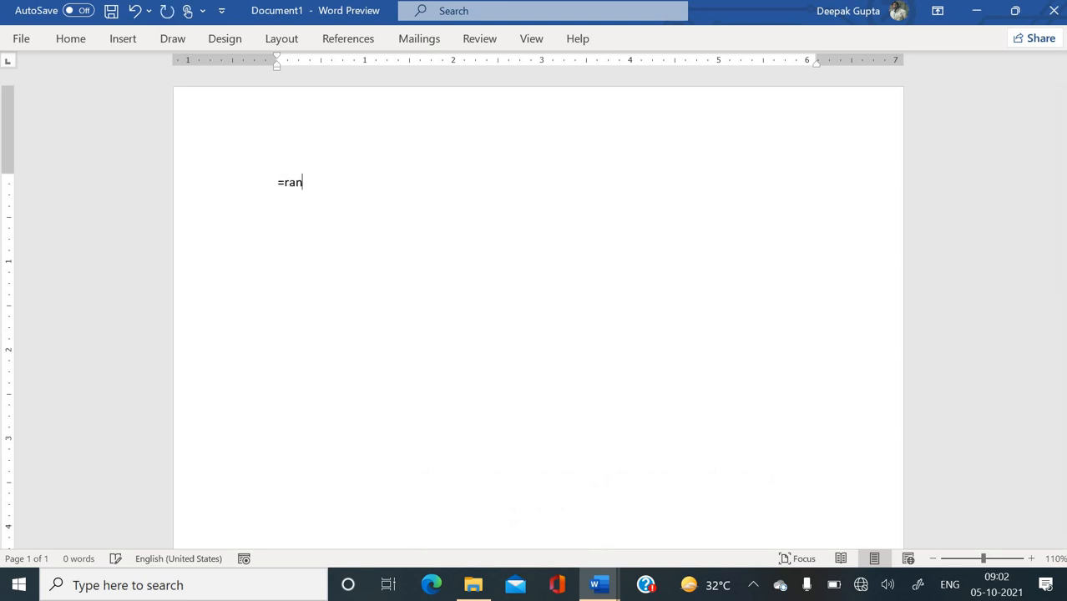
type("d()")
key("Return")
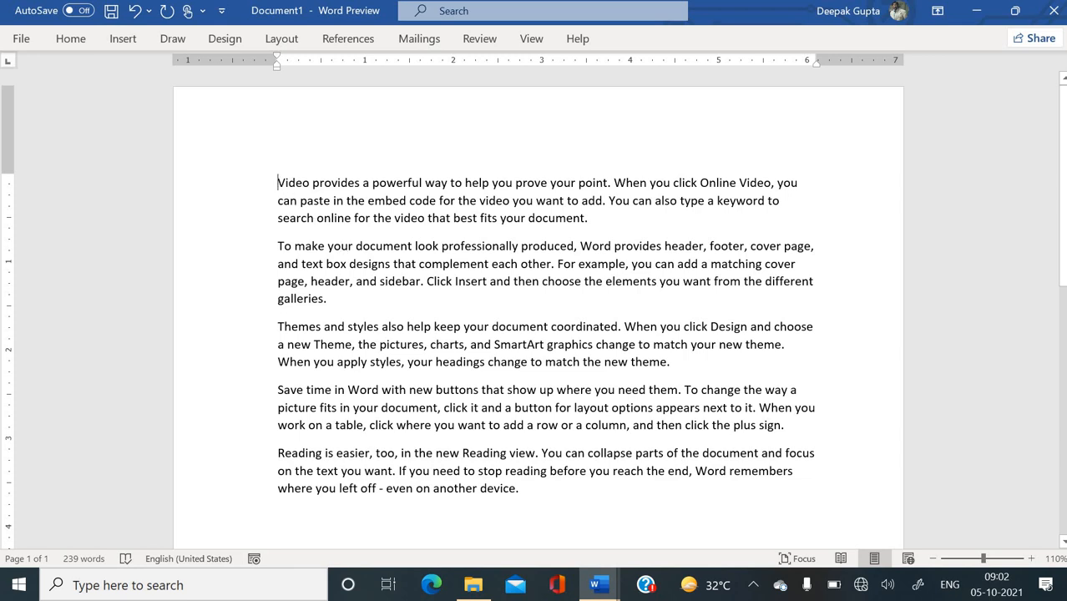
left_click(278, 182)
key("Return")
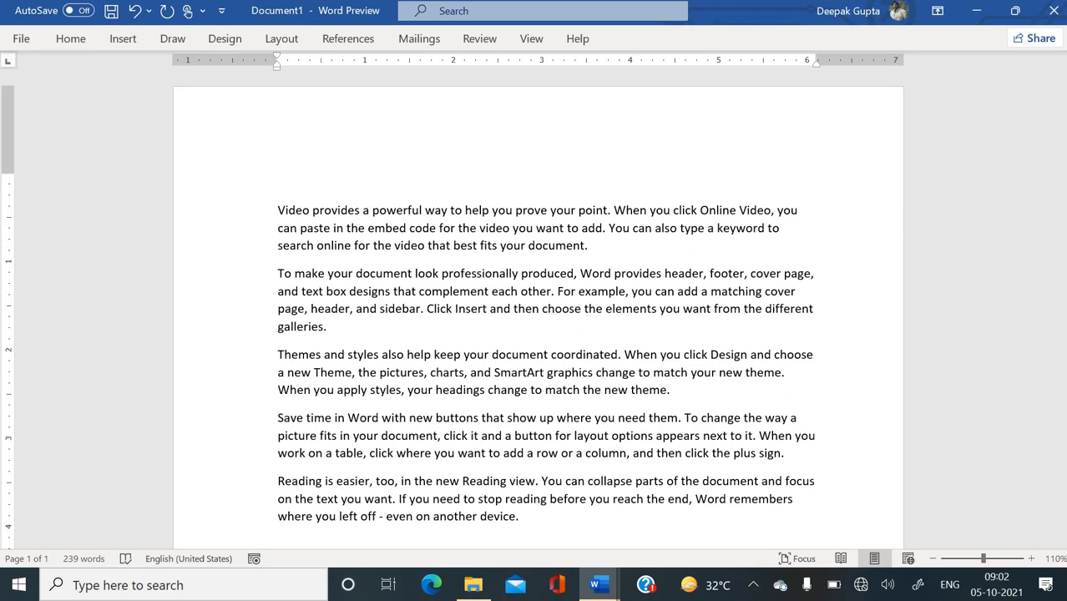
key("Delete")
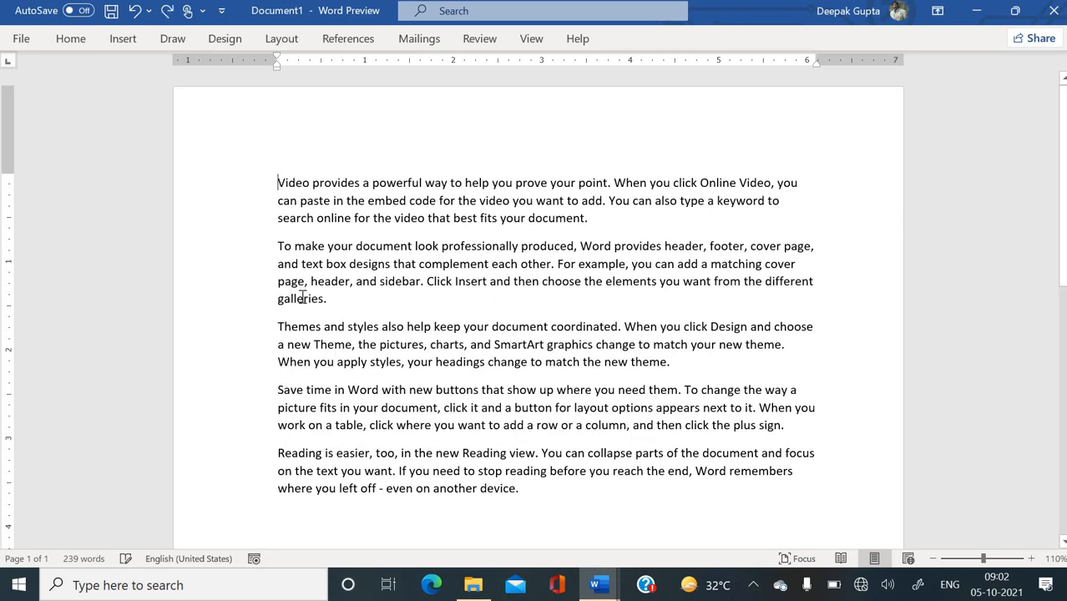
Select the second paragraph, look over its advanced font settings for character spacing, and close them without applying anything
triple_click(389, 276)
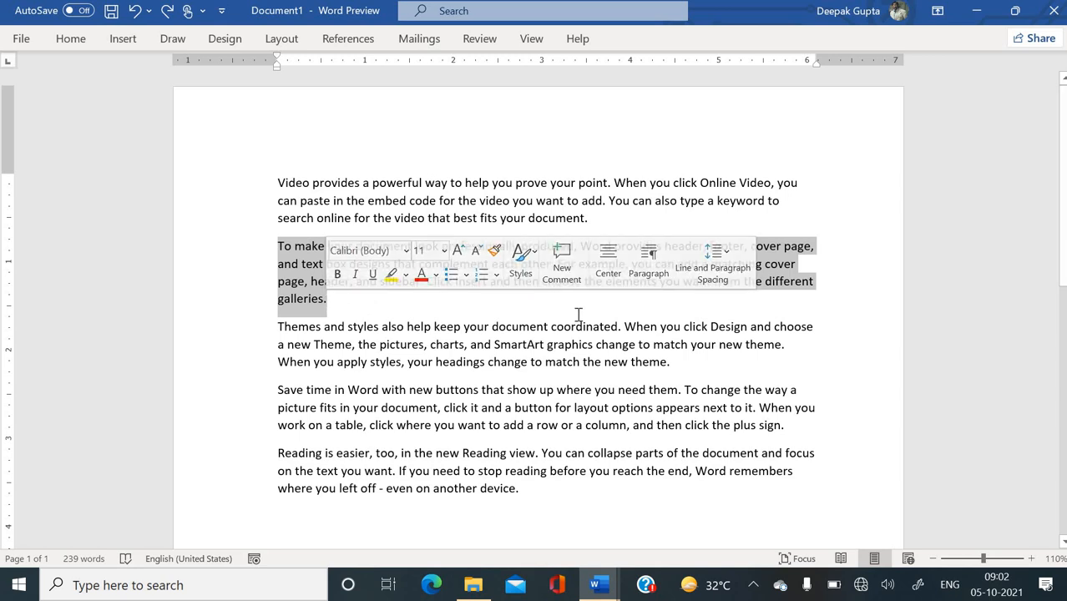
scroll(579, 311, "up", 4)
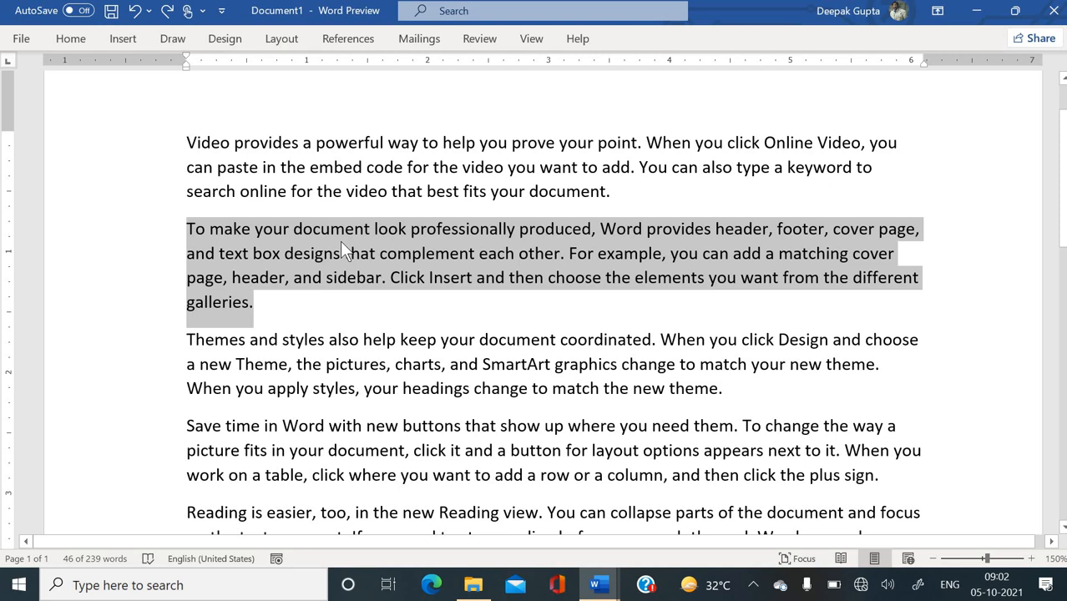
left_click(70, 39)
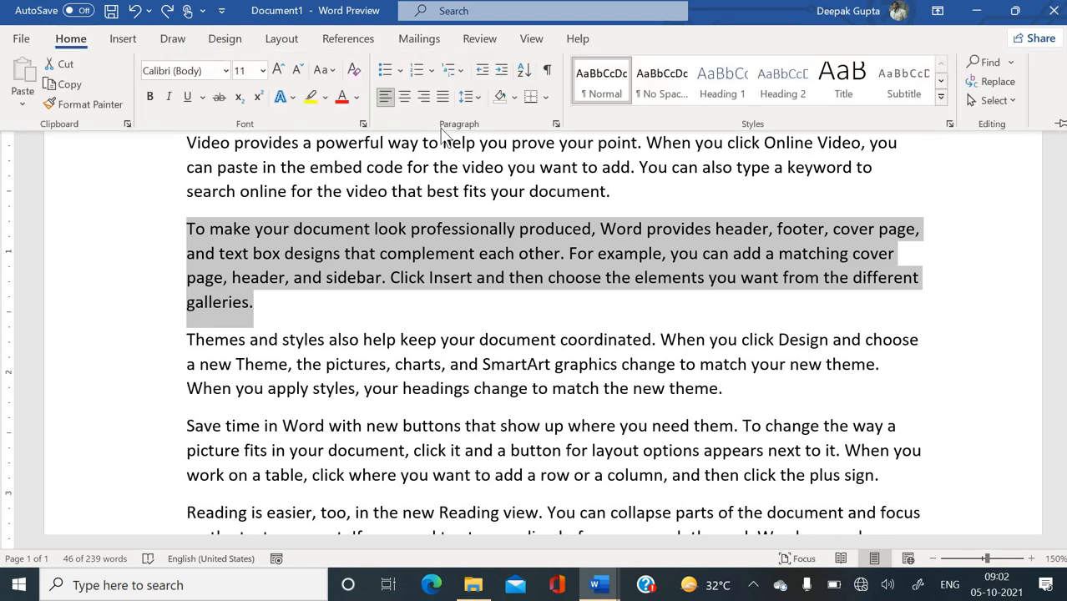
left_click(363, 124)
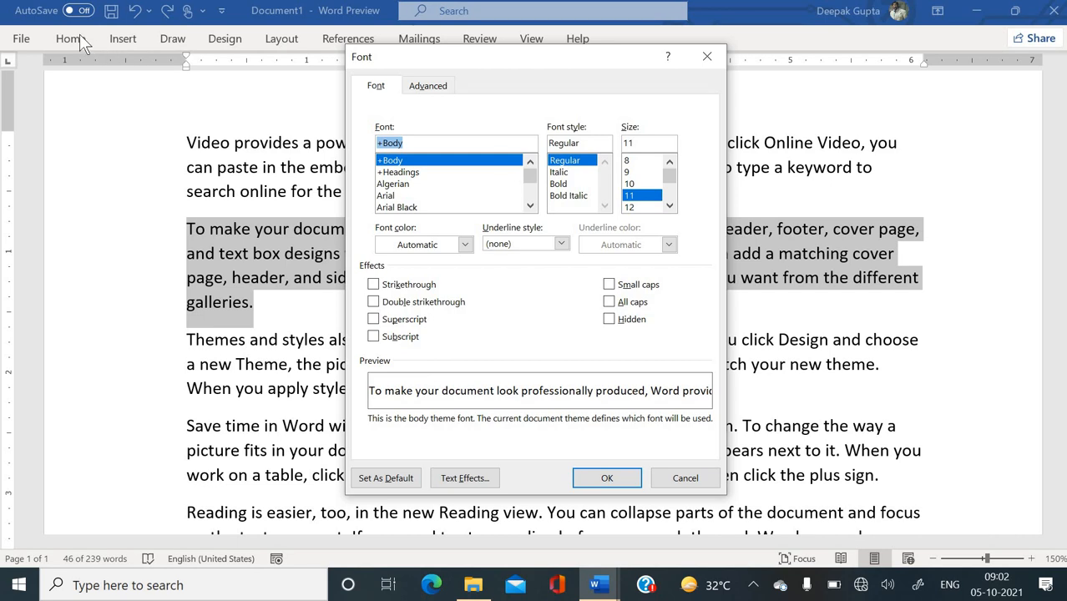
left_click(431, 83)
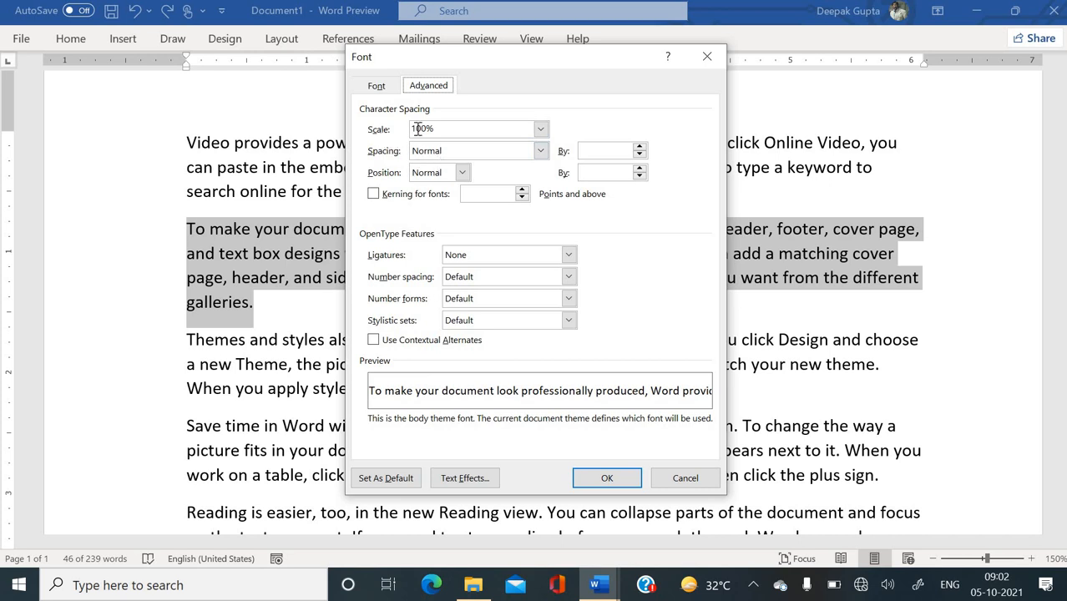
left_click_drag(539, 63, 743, 155)
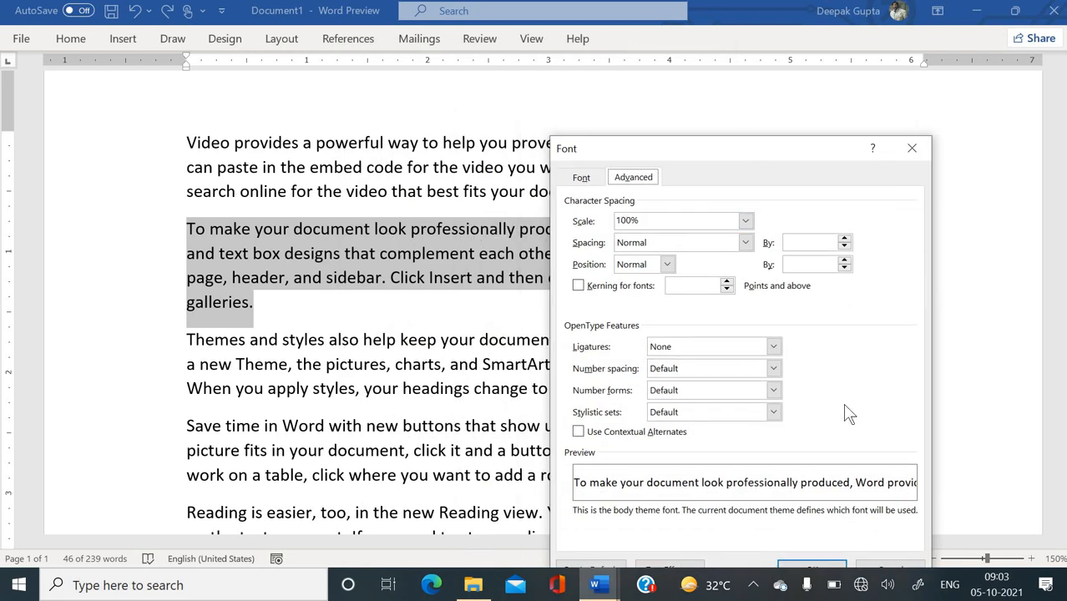
left_click(910, 151)
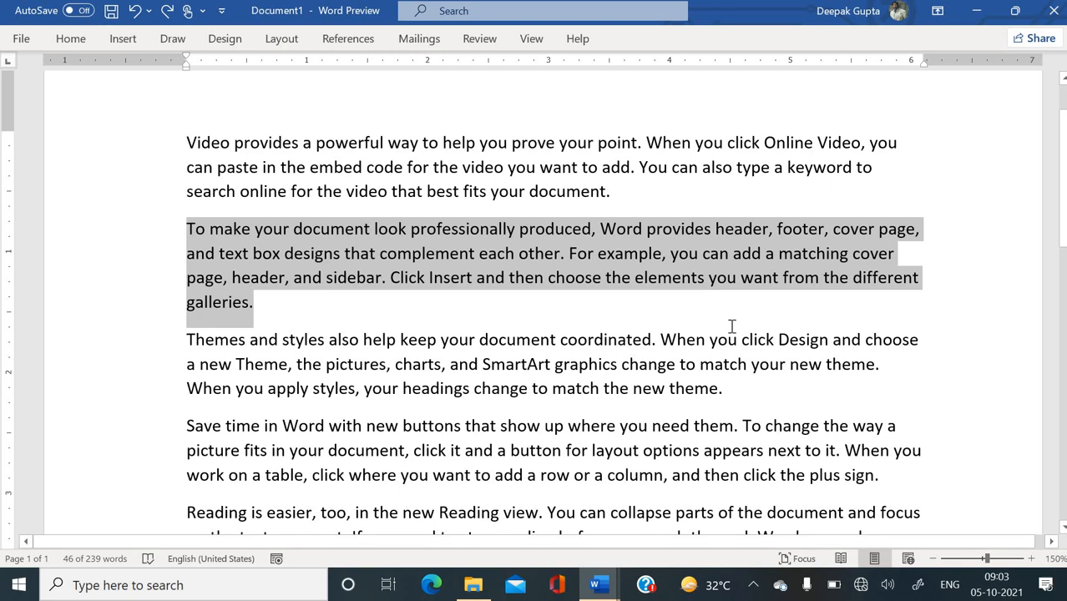
Set the second paragraph's character scale to 200% in the advanced font settings and deselect the text
left_click(71, 42)
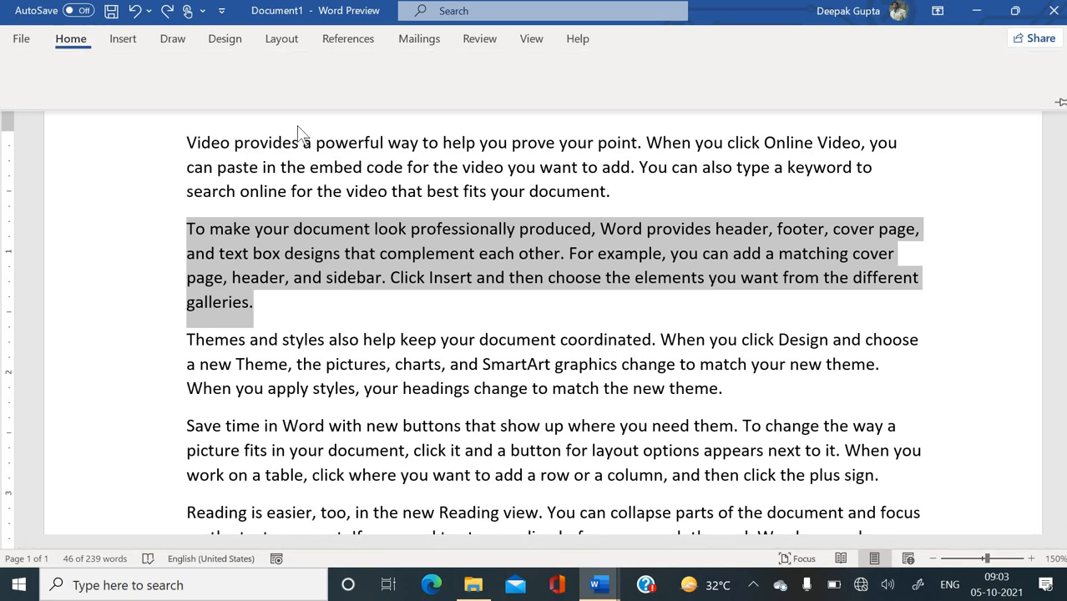
left_click(360, 123)
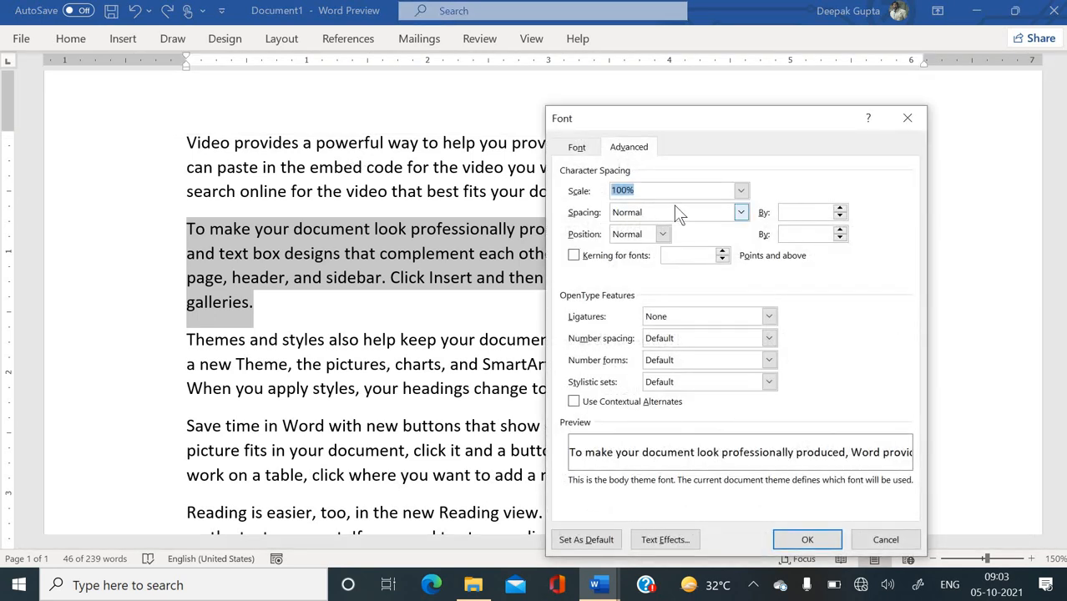
left_click(741, 192)
left_click(722, 208)
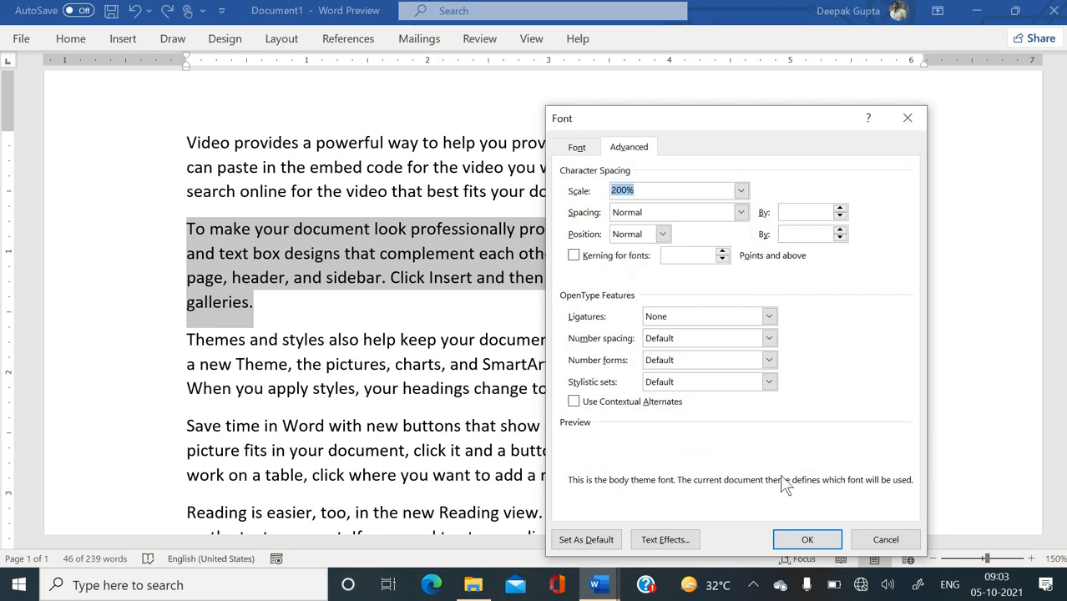
left_click(803, 538)
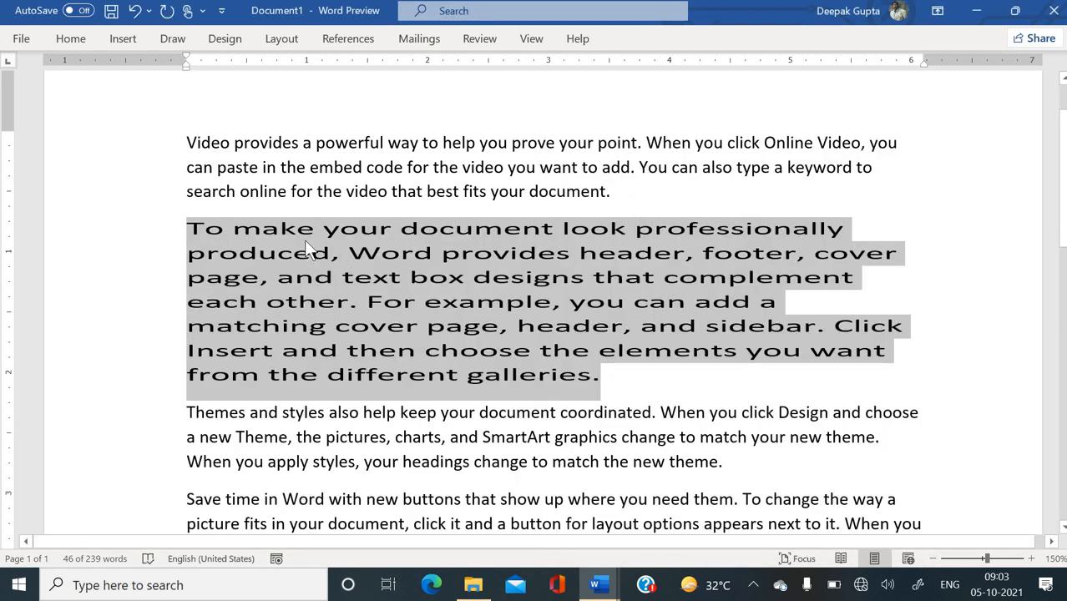
left_click(269, 227)
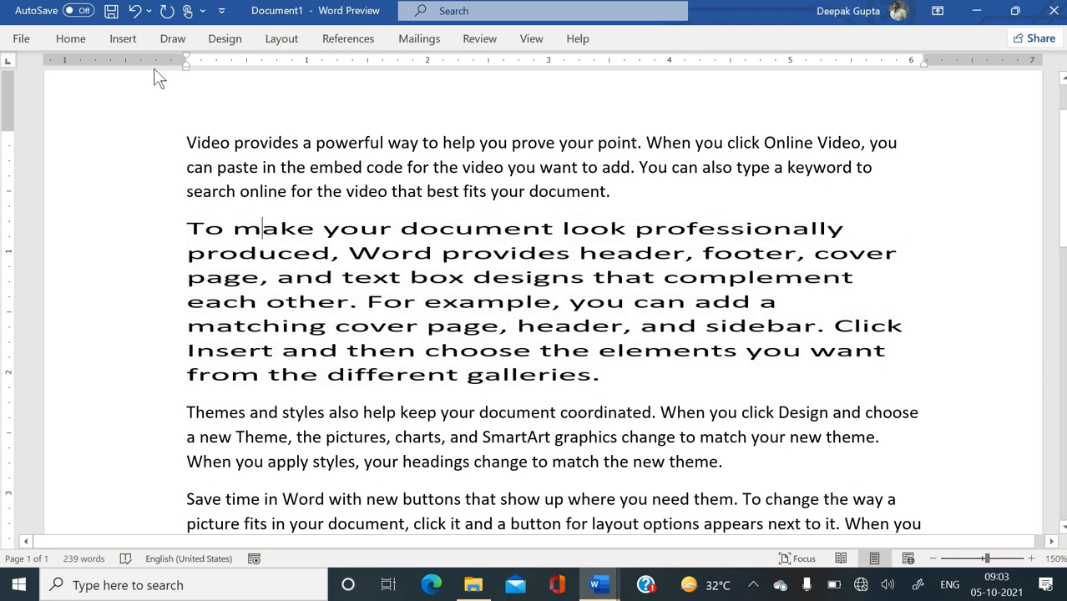
Keep the full ribbon permanently displayed and compare the font size of the first and second paragraphs
left_click(71, 39)
left_click(451, 276)
key("ctrl+F1")
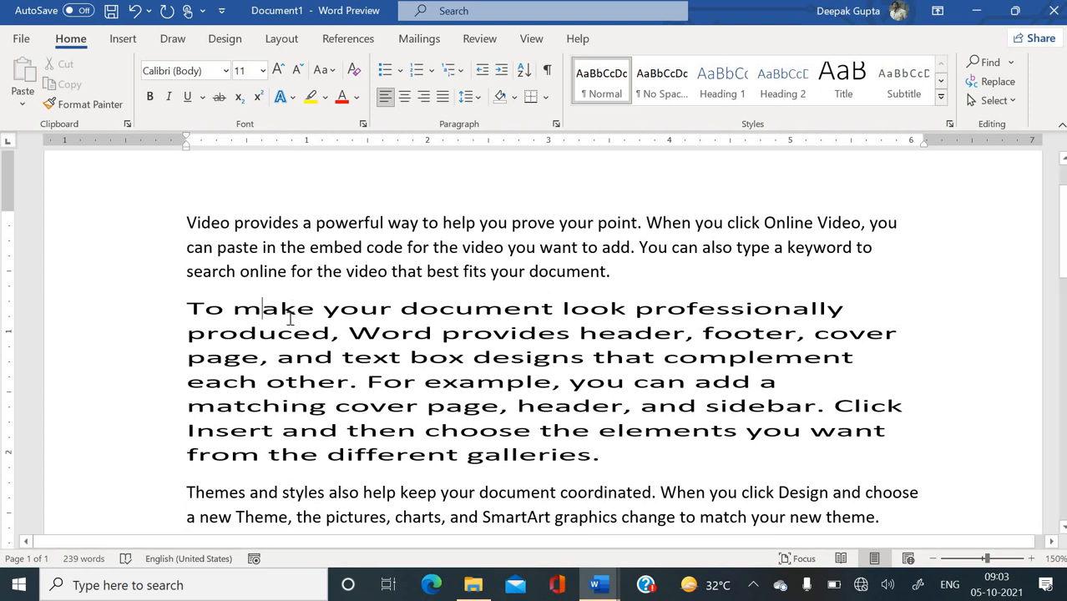
left_click(259, 222)
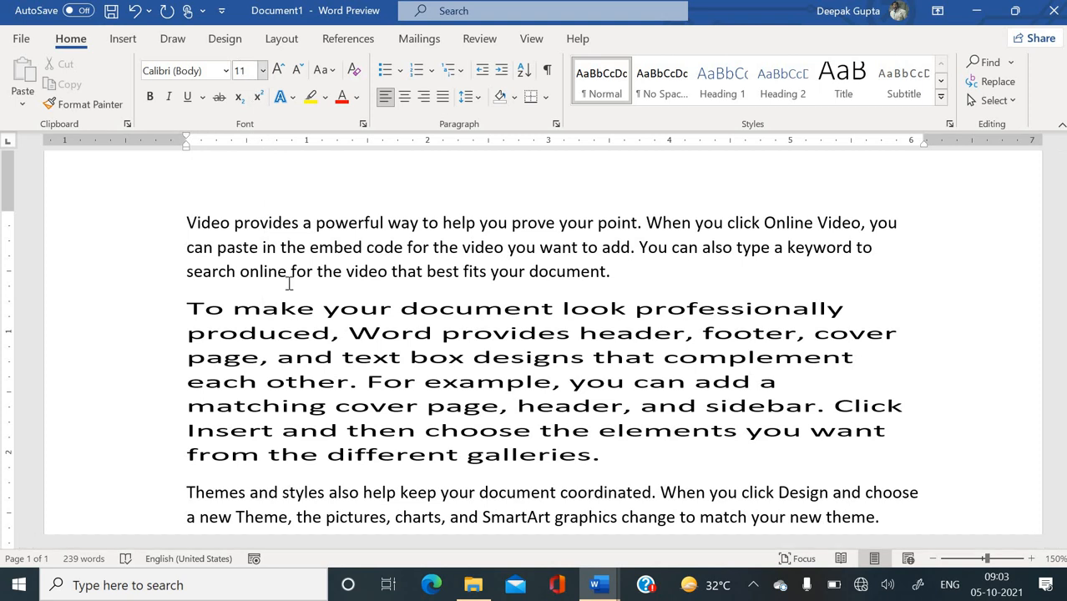
left_click(264, 311)
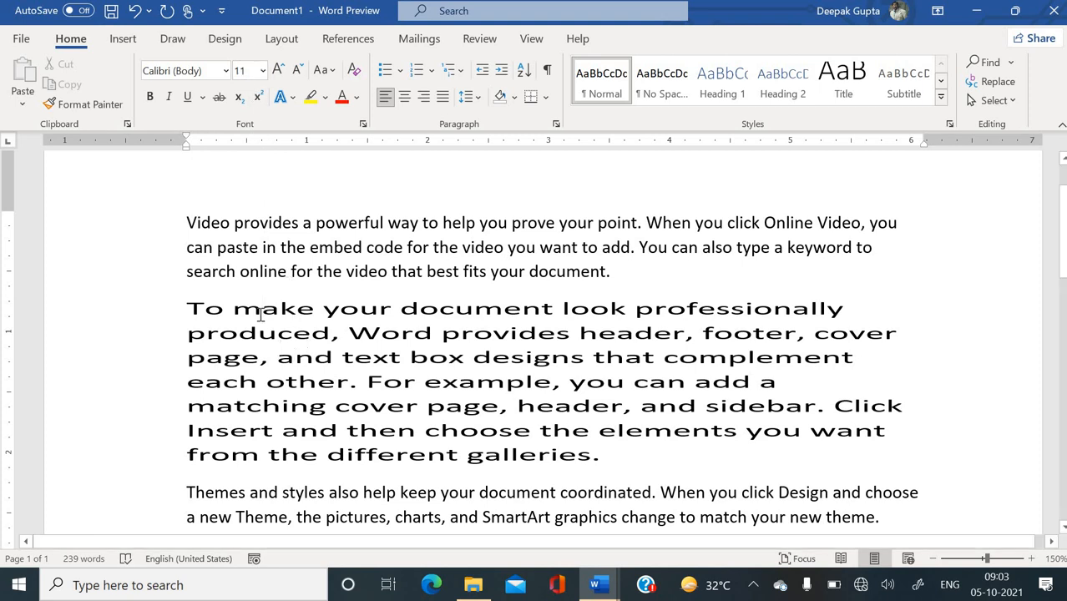
Select the whole stretched second paragraph and set its character scale to 100% in the advanced font settings
left_click_drag(186, 305, 672, 455)
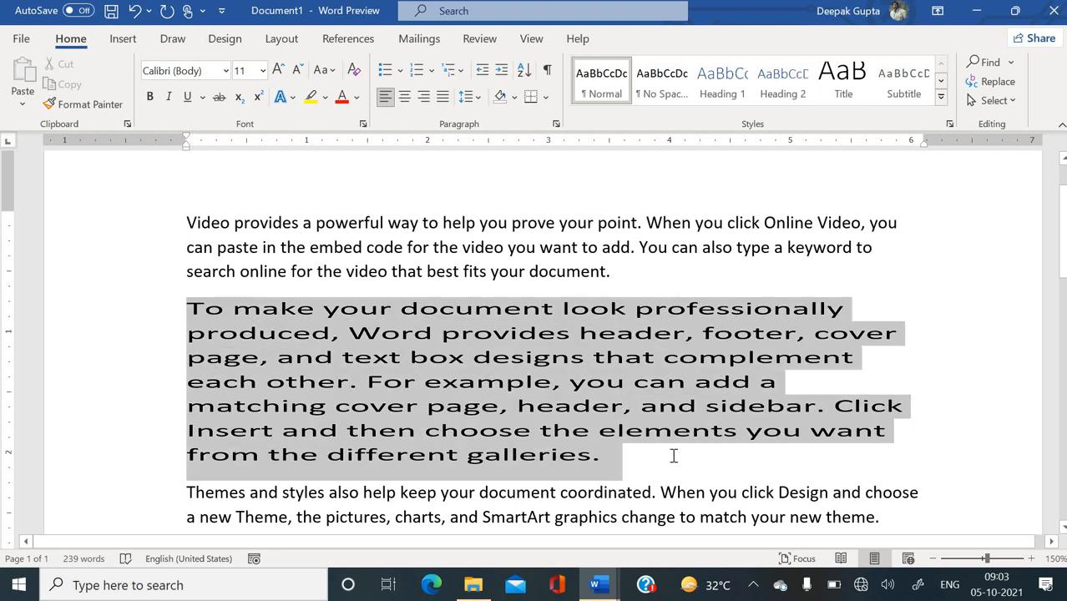
left_click(363, 125)
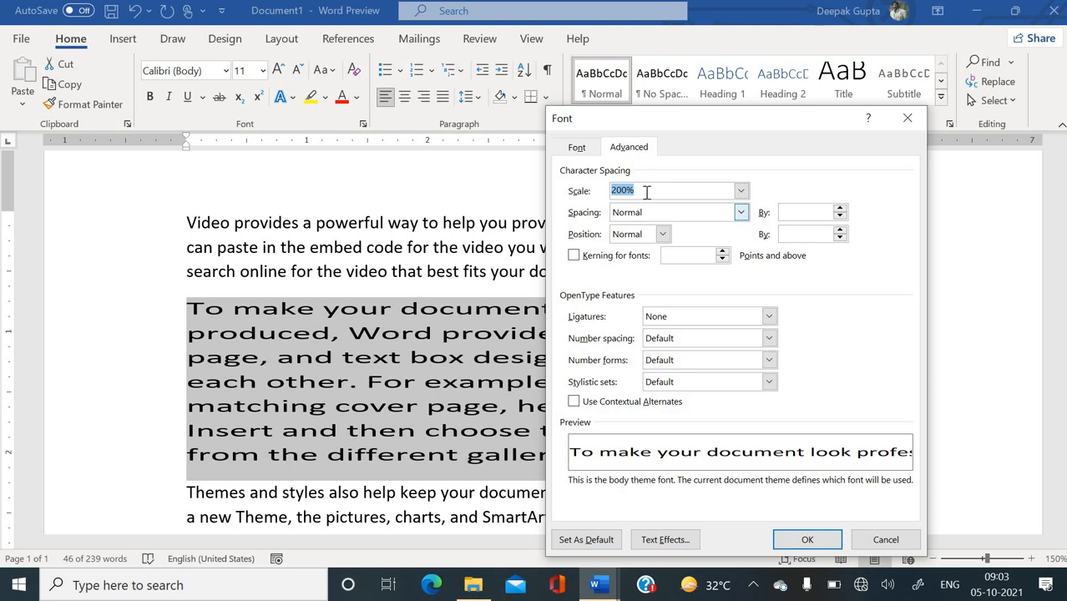
left_click(741, 190)
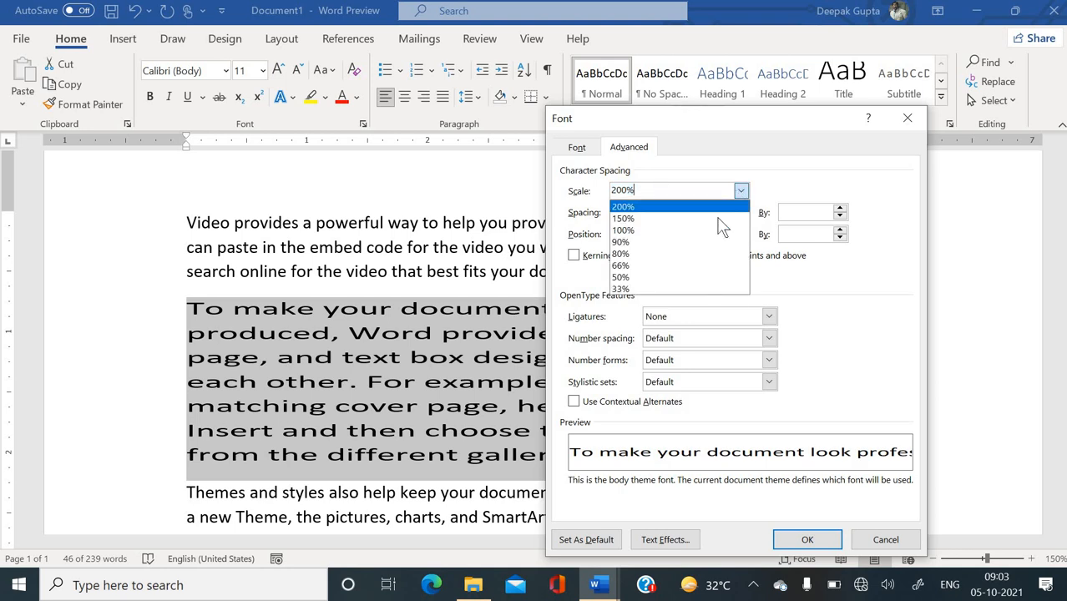
left_click(660, 229)
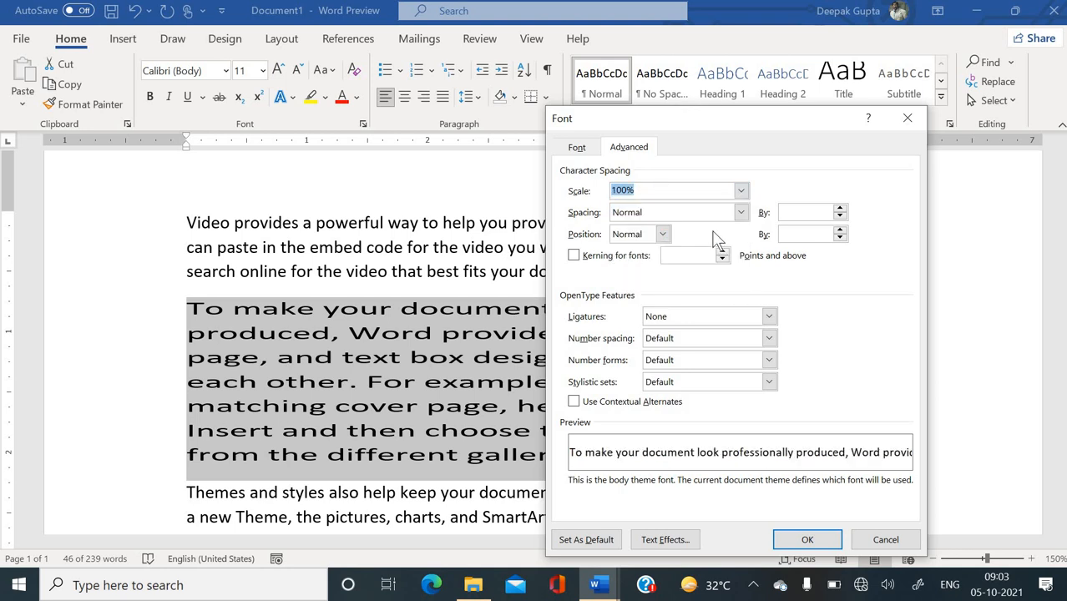
Preview Condensed character spacing on the second paragraph and return the spacing option to Normal
left_click(664, 216)
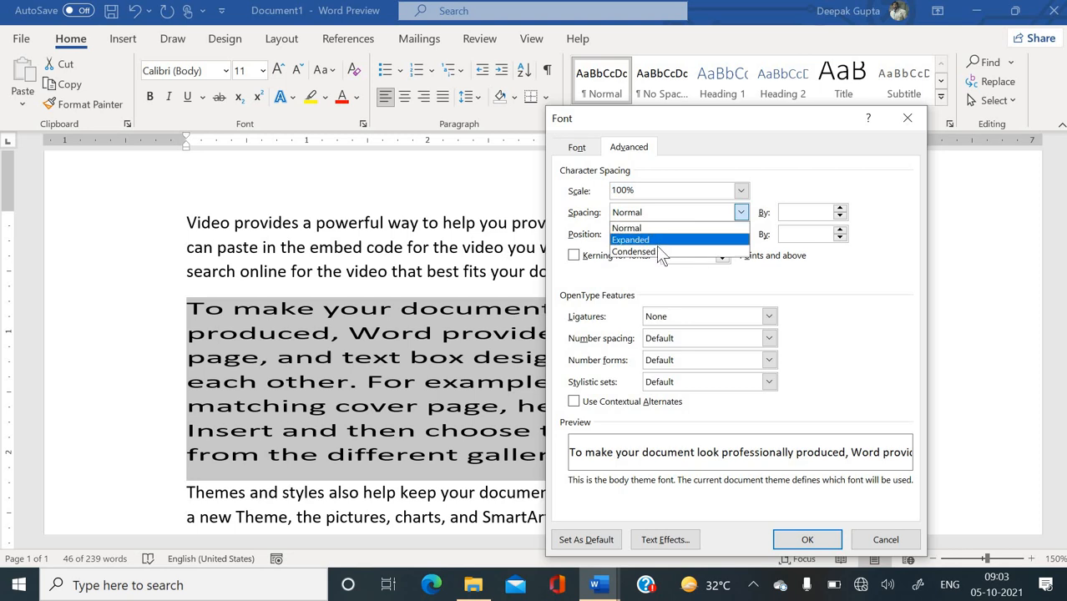
left_click(656, 252)
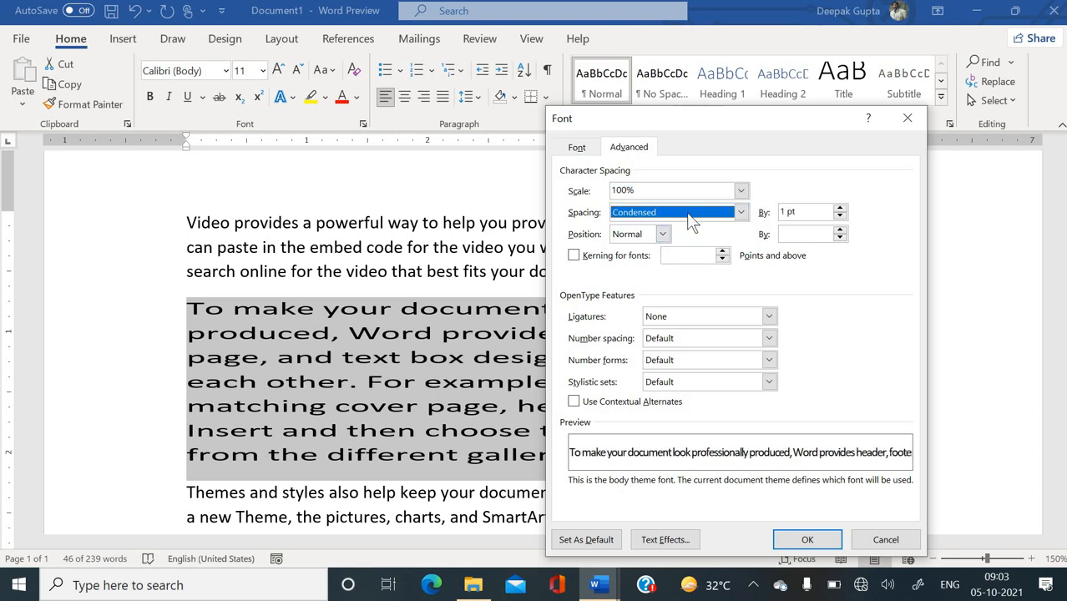
left_click(686, 212)
left_click(678, 226)
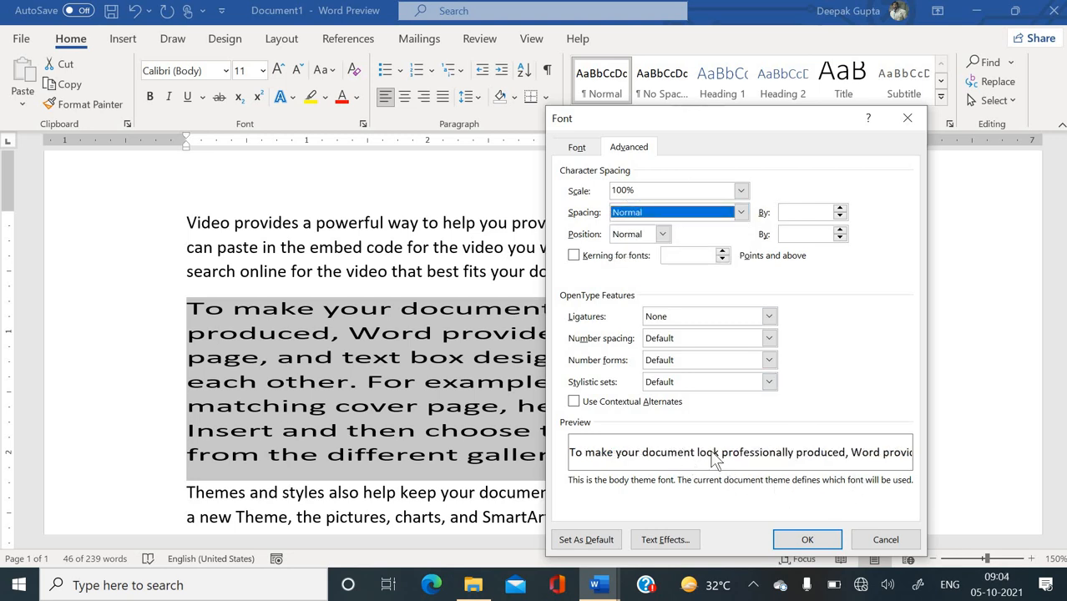
Expand the second paragraph's character spacing by 2.2 pt, apply it and deselect the text
left_click(840, 210)
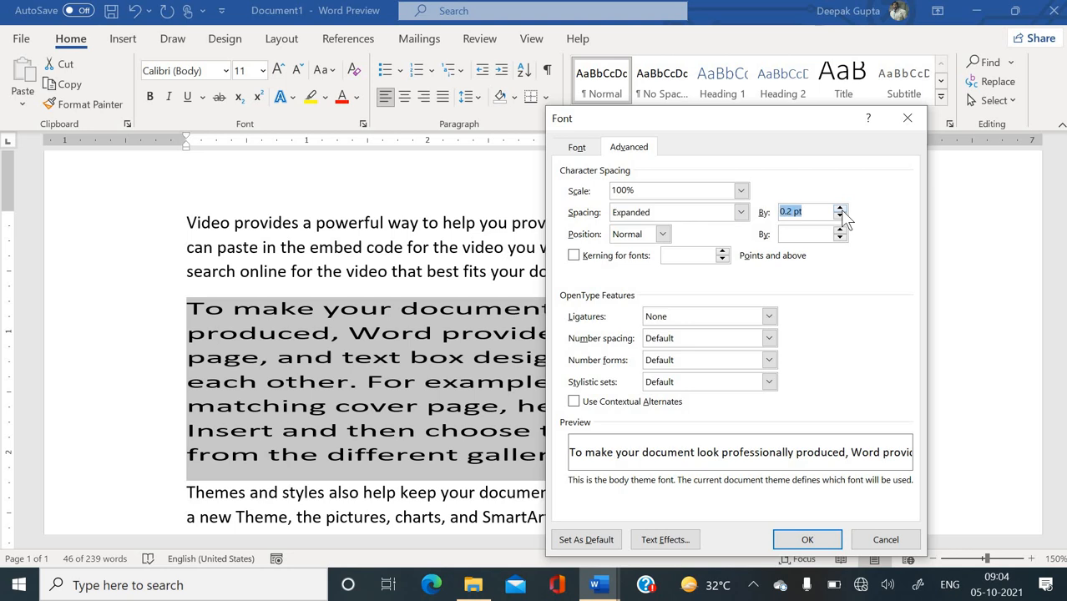
left_click(840, 210)
left_click(840, 209)
left_click(839, 209)
left_click(840, 209)
left_click(840, 210)
left_click(840, 210)
left_click(839, 209)
left_click(840, 210)
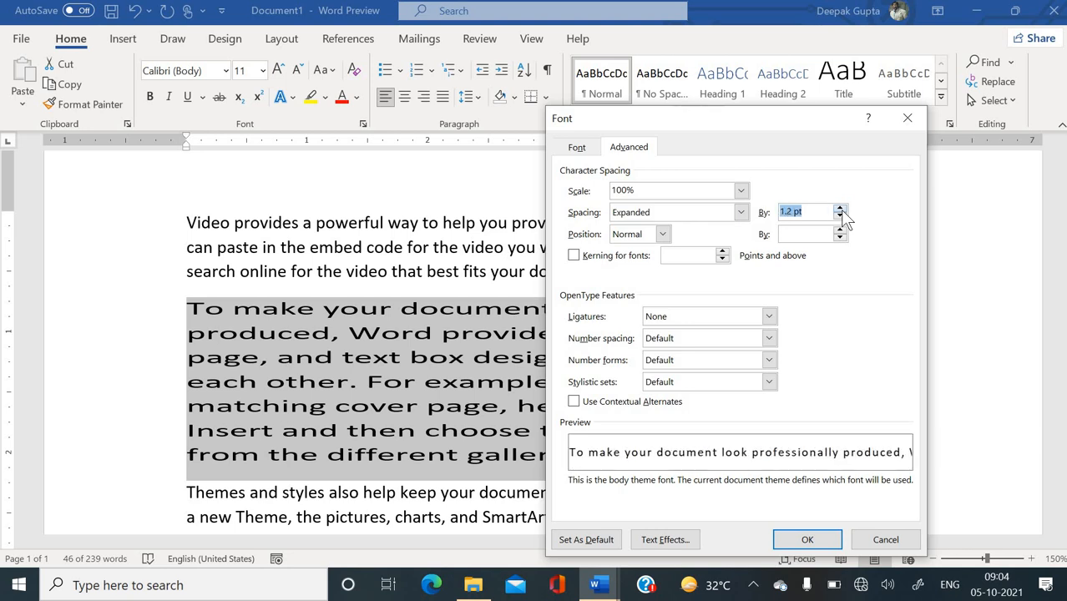
left_click(840, 210)
left_click(840, 209)
left_click(839, 209)
left_click(839, 210)
left_click(839, 209)
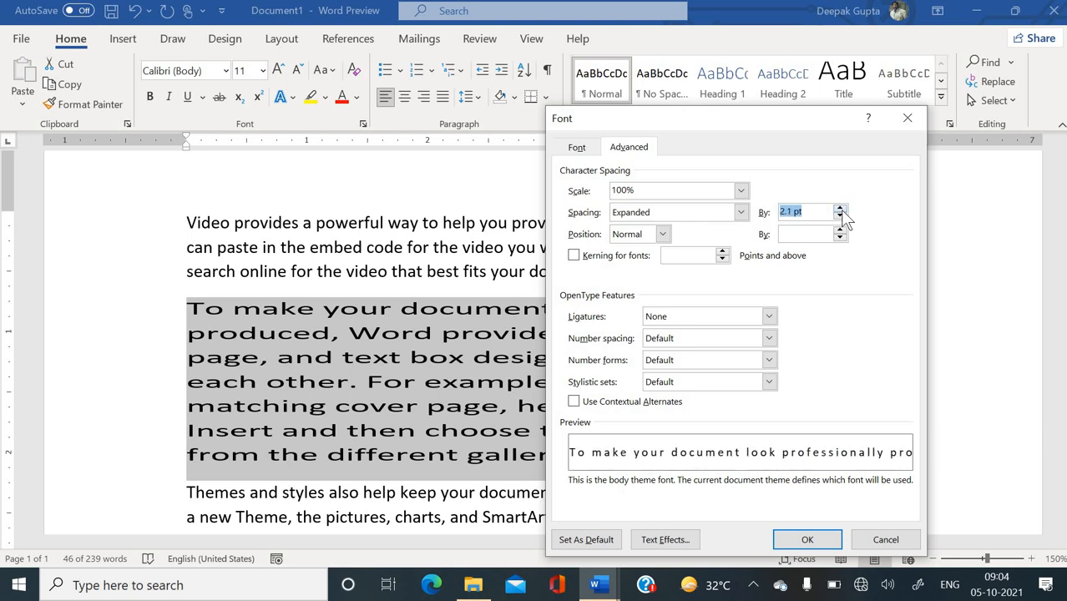
left_click(807, 540)
left_click(342, 385)
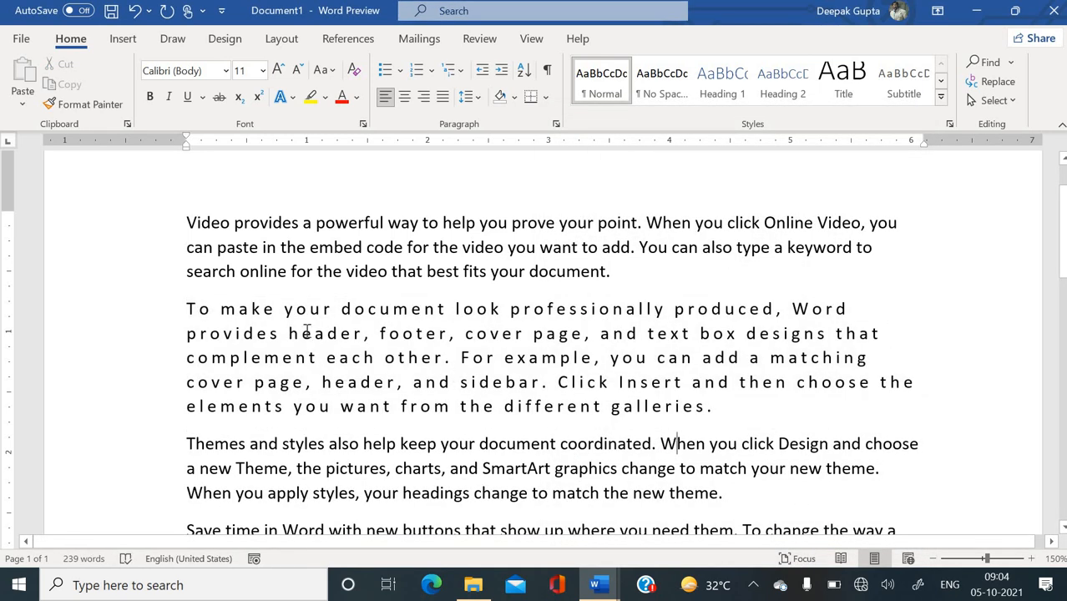
Select the second paragraph again and change its character spacing to Condensed by 2.2 pt
left_click_drag(186, 315, 723, 400)
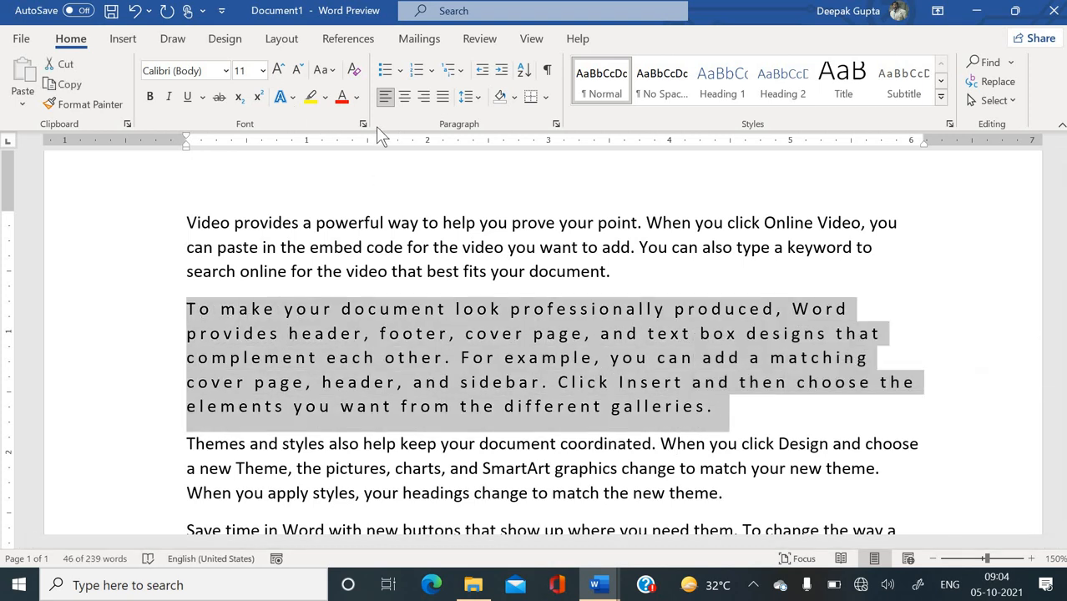
left_click(364, 123)
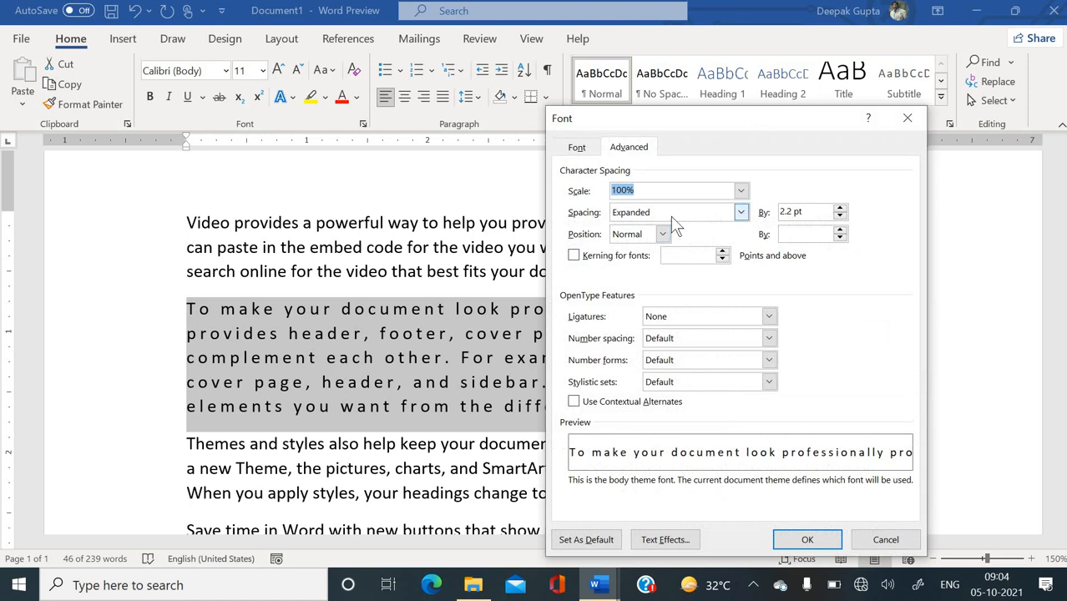
left_click(672, 215)
left_click(665, 252)
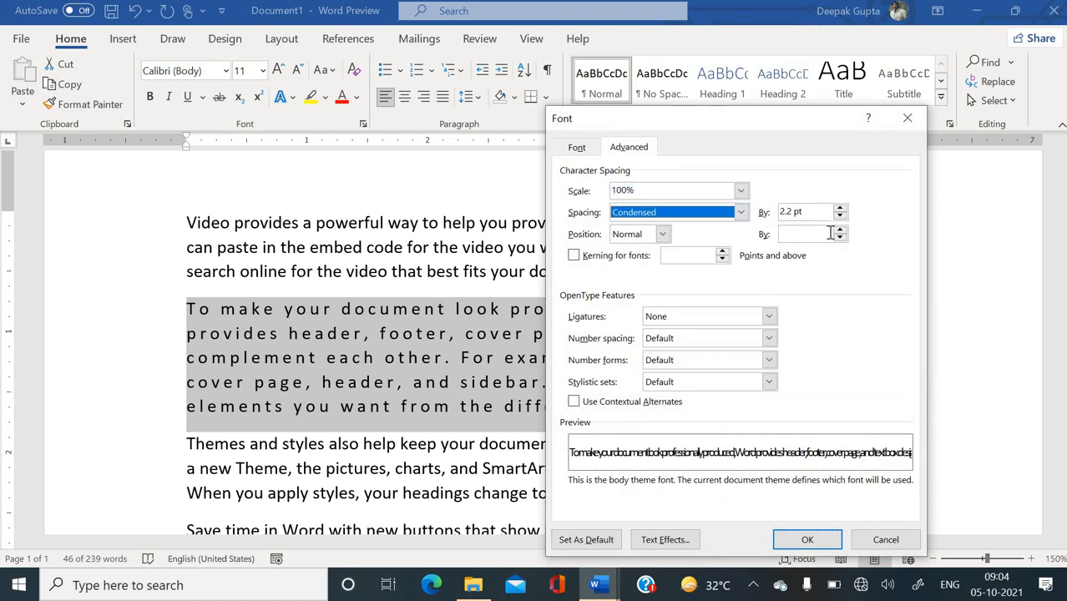
left_click(803, 541)
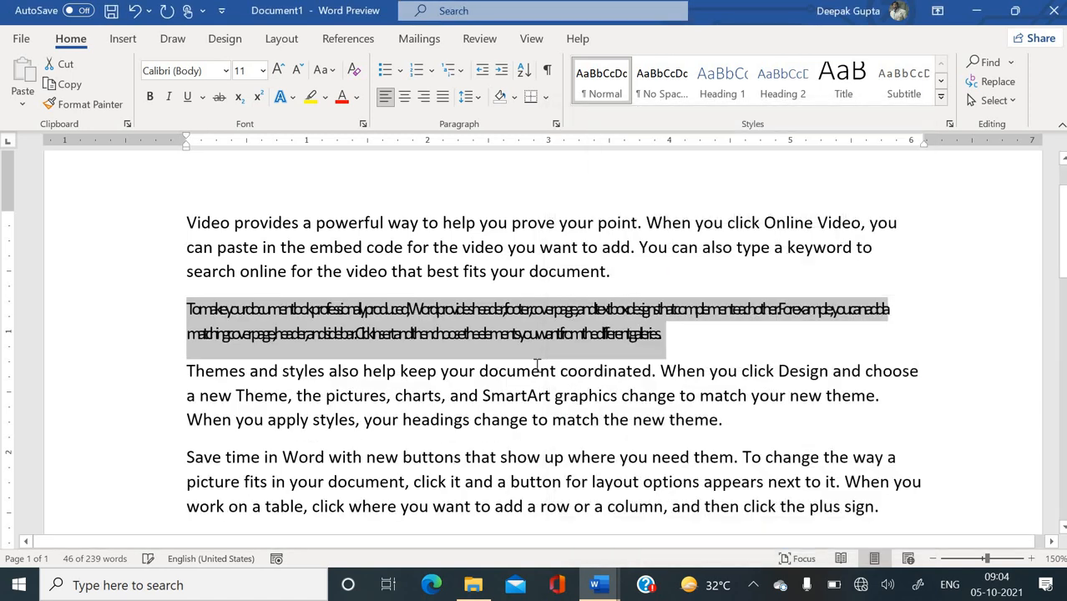
Preview Normal character spacing on the second paragraph and return the spacing option to Condensed
left_click(365, 123)
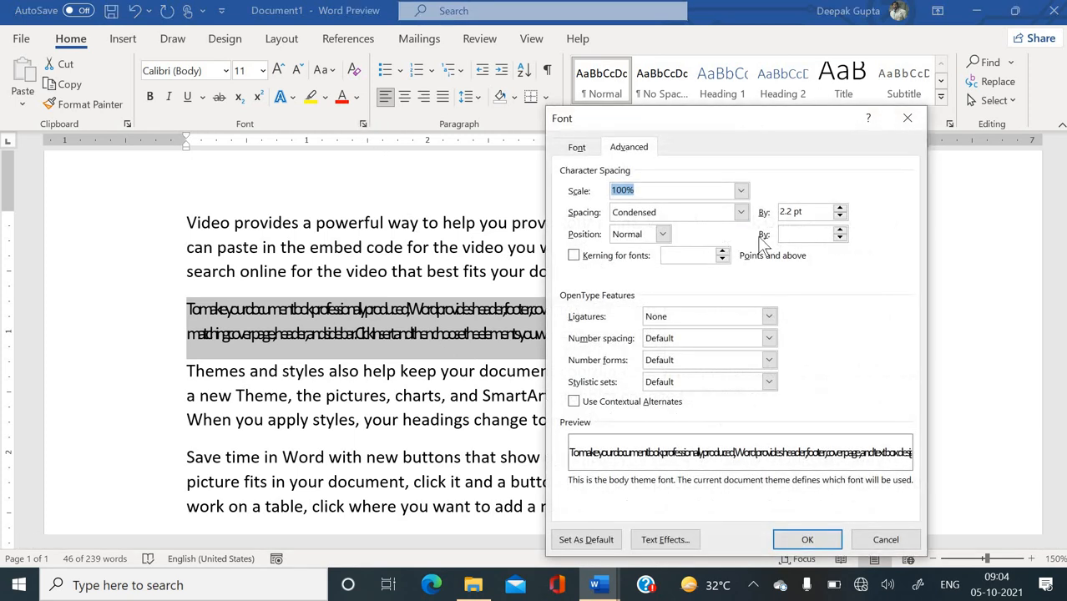
left_click(723, 210)
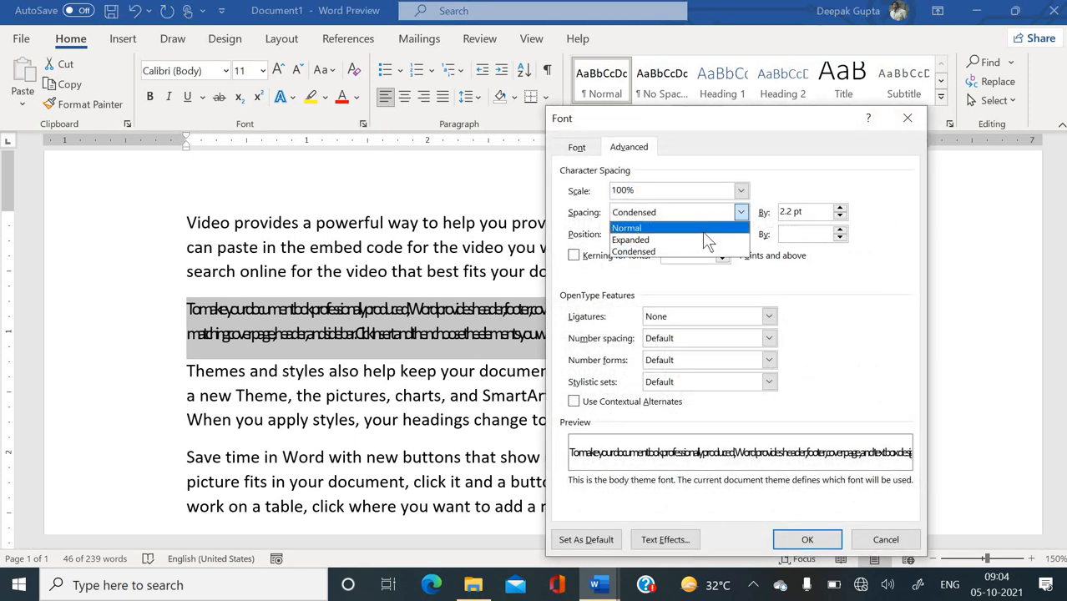
left_click(704, 230)
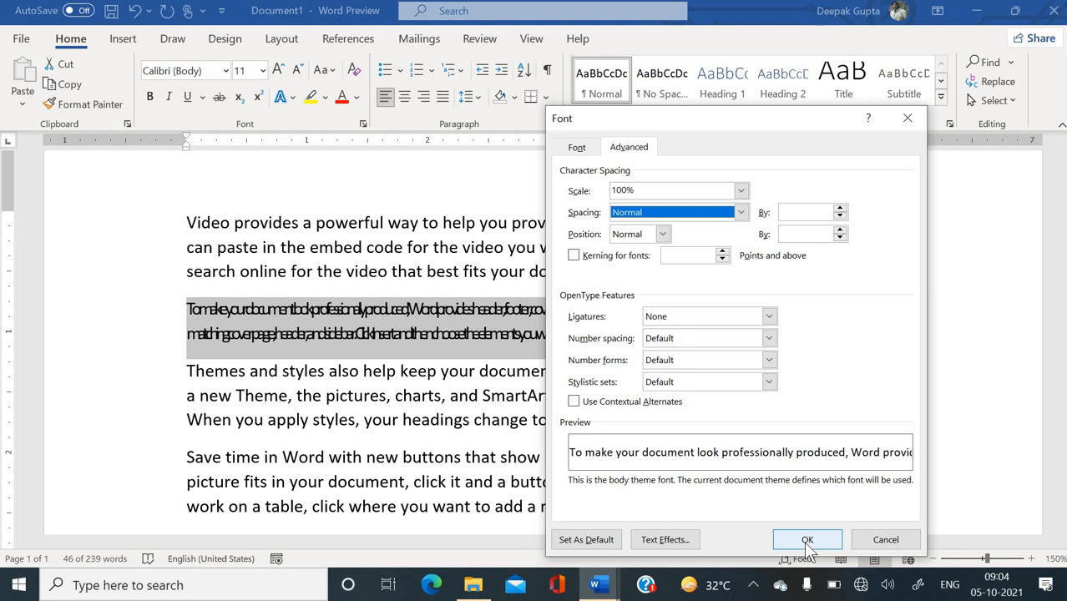
left_click(702, 214)
left_click(674, 251)
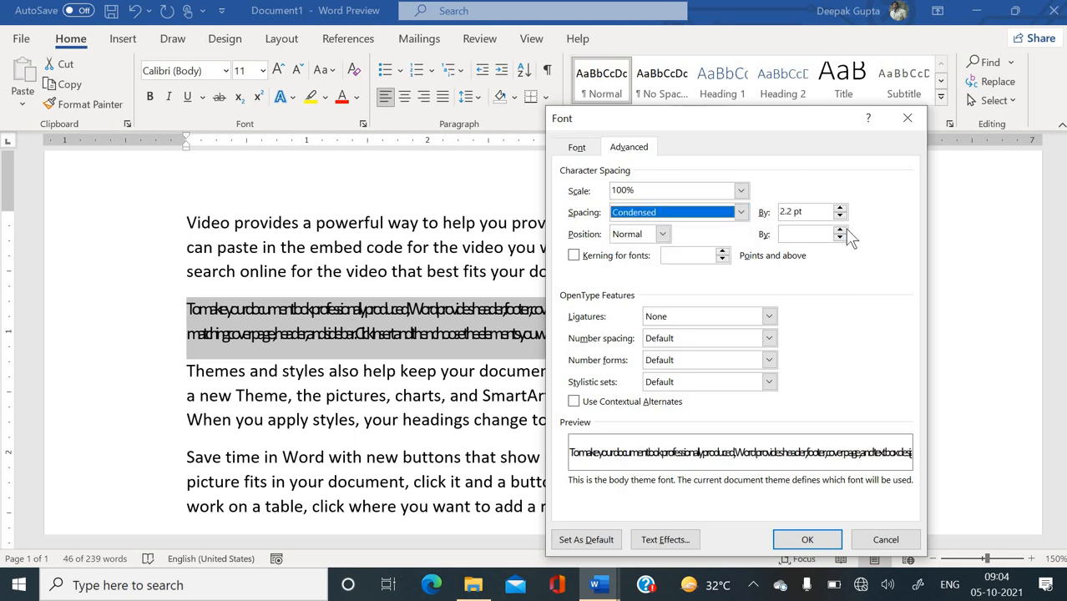
Try stronger and weaker condensing amounts, apply Condensed spacing of 1.1 pt to the second paragraph and deselect it
left_click(840, 216)
left_click(840, 217)
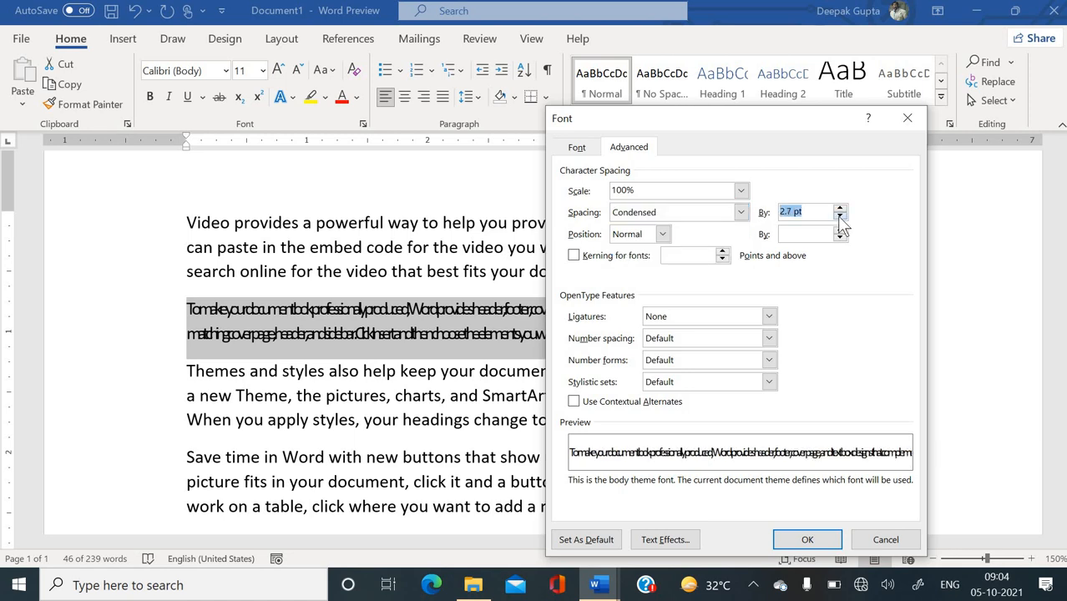
left_click(839, 216)
left_click(839, 216)
left_click(839, 216)
left_click(839, 216)
left_click(839, 216)
left_click(839, 216)
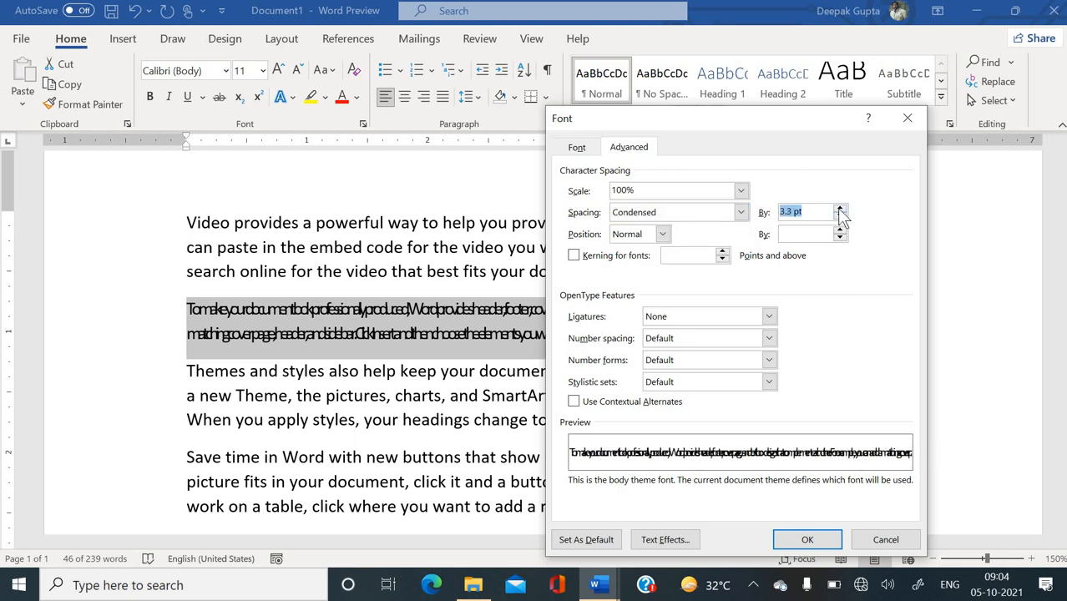
left_click(840, 209)
left_click(840, 209)
left_click(840, 208)
left_click(840, 209)
left_click(840, 208)
left_click(840, 209)
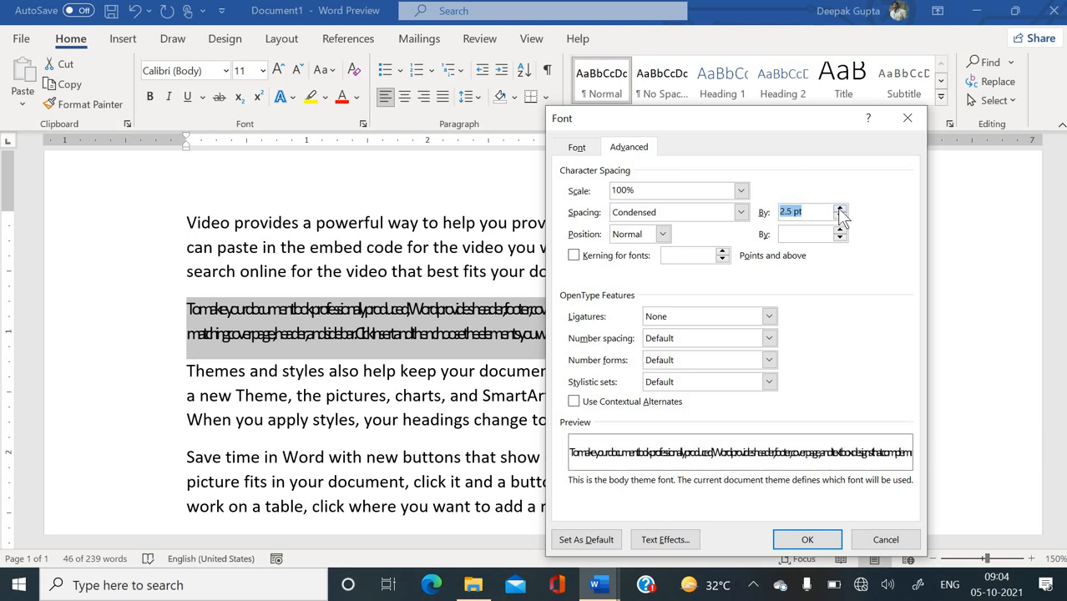
left_click(840, 209)
left_click(840, 209)
left_click(839, 209)
left_click(840, 209)
left_click(840, 209)
left_click(840, 209)
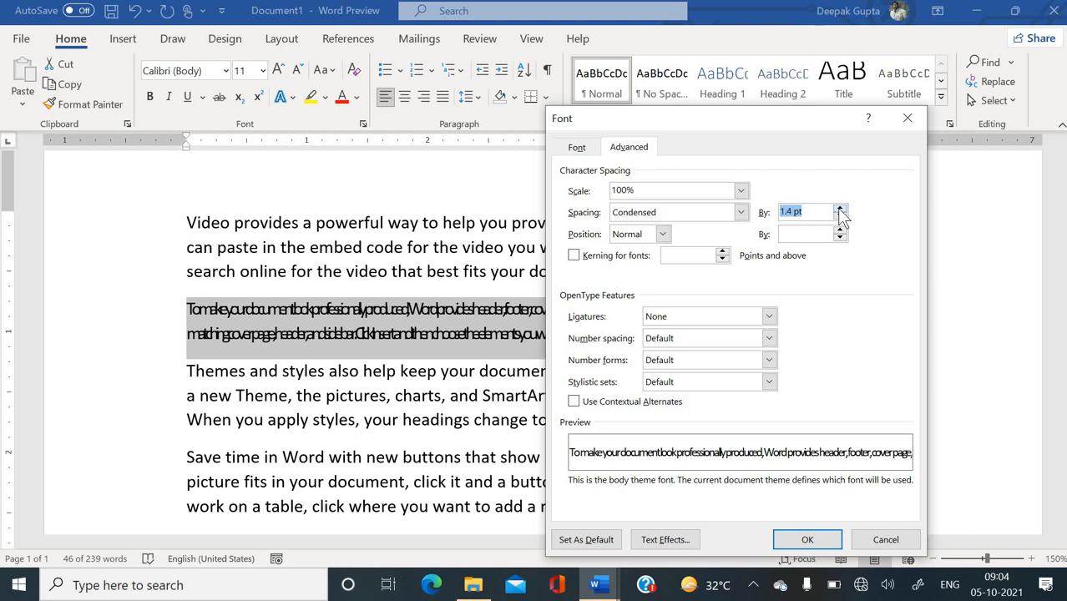
left_click(840, 214)
left_click(840, 213)
left_click(840, 213)
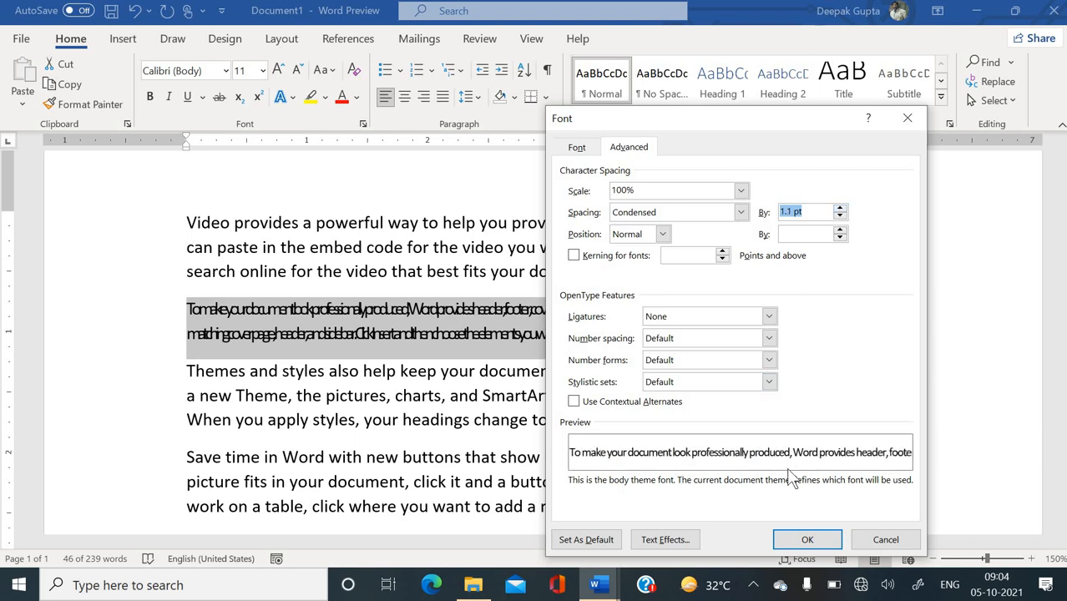
left_click(805, 539)
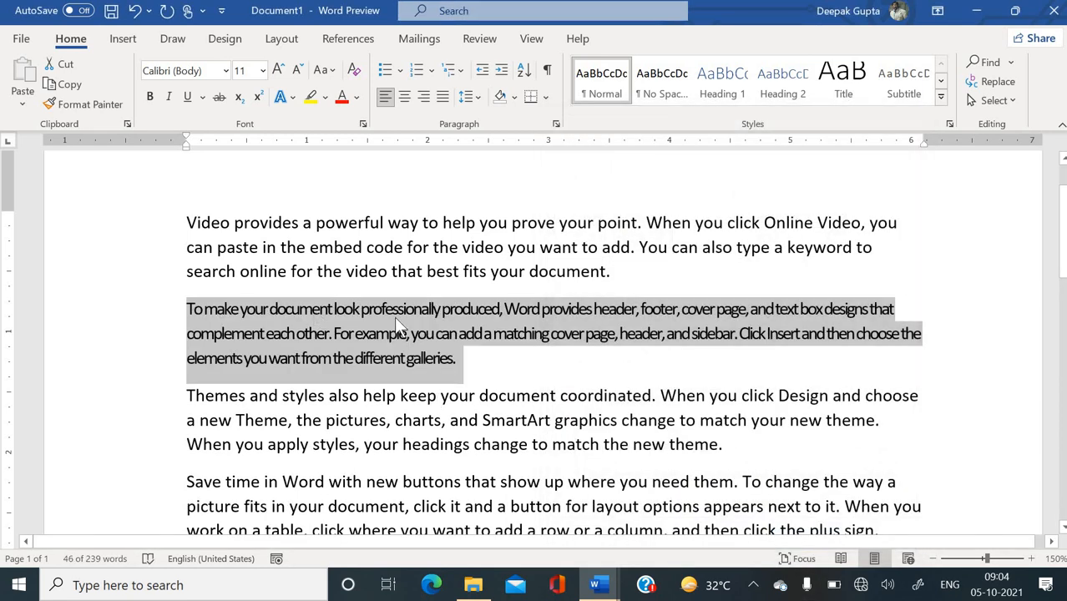
left_click(374, 322)
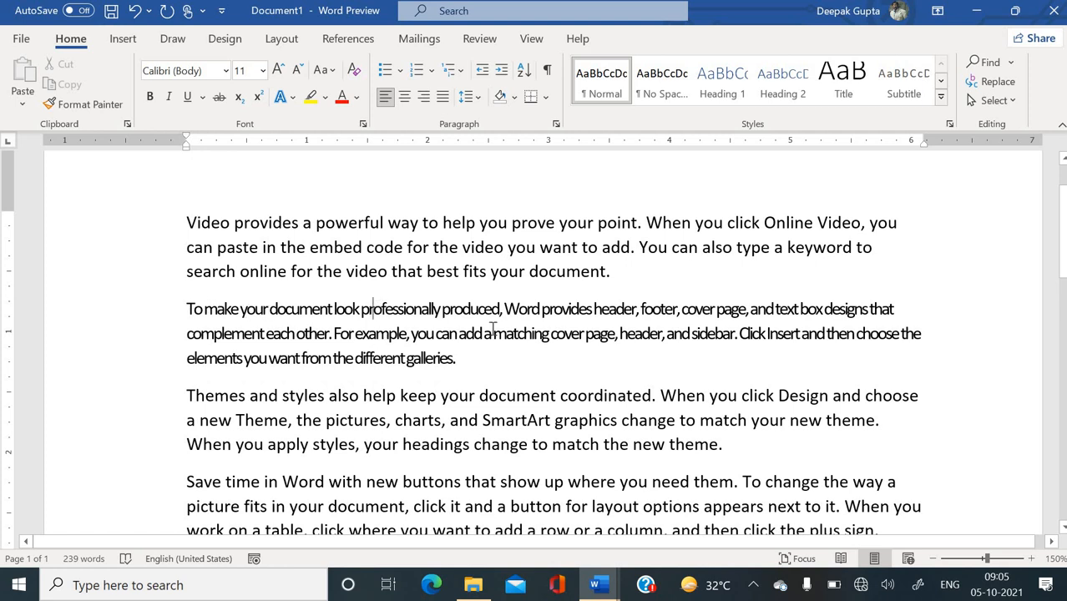
Select the whole second paragraph, set its character spacing to Normal and deselect the text
left_click_drag(493, 331, 528, 363)
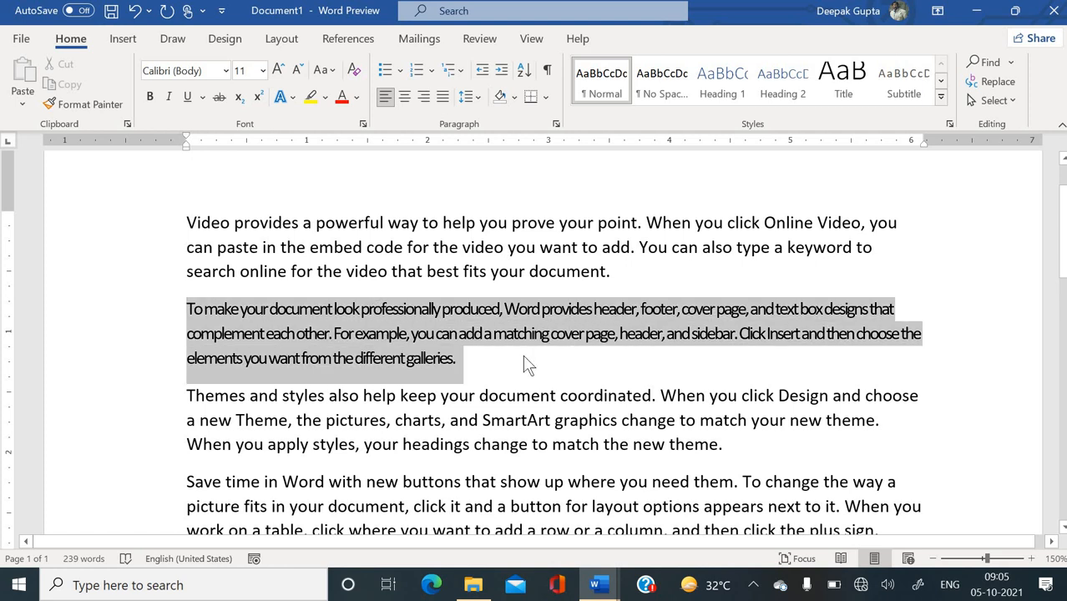
left_click(363, 124)
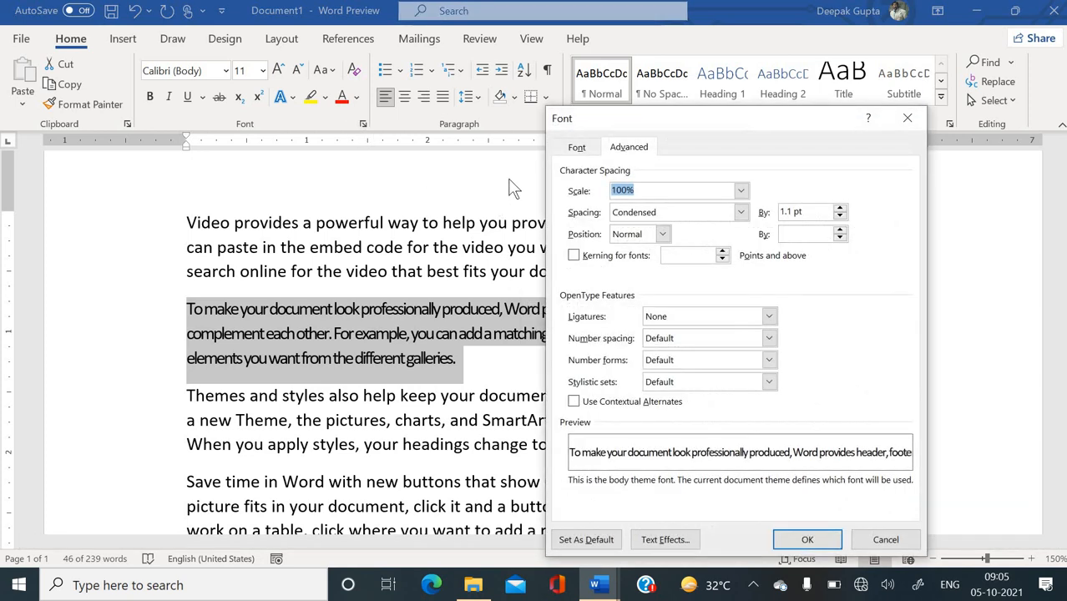
left_click(696, 216)
left_click(682, 224)
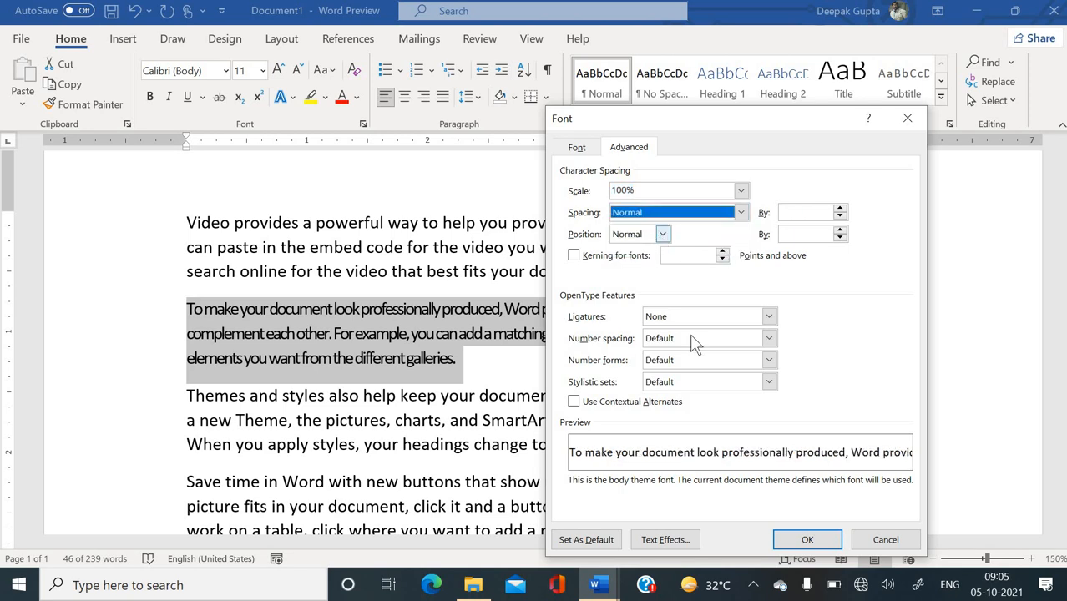
left_click(809, 539)
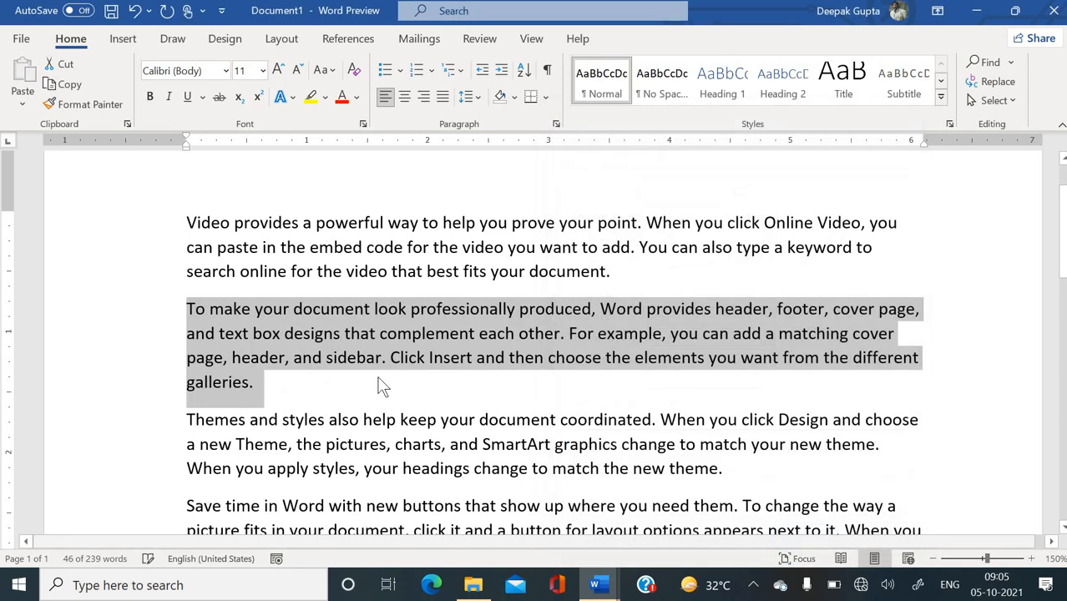
left_click(381, 386)
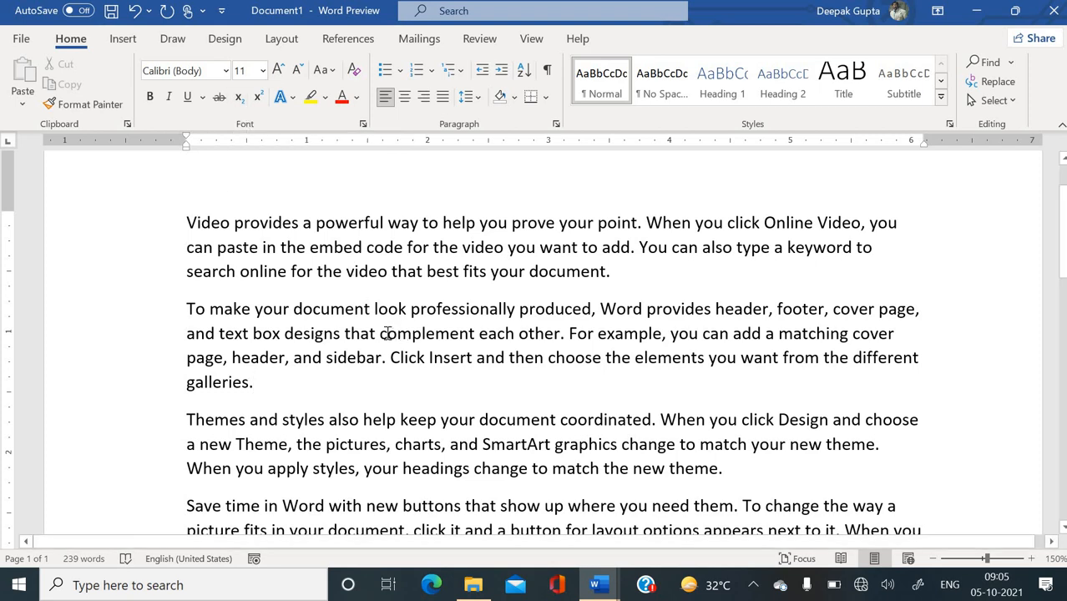
Add MC2 at the end of the second paragraph and raise its 2 by 3 pt through the character position setting
left_click(284, 394)
type("MC2")
left_click_drag(293, 386, 284, 376)
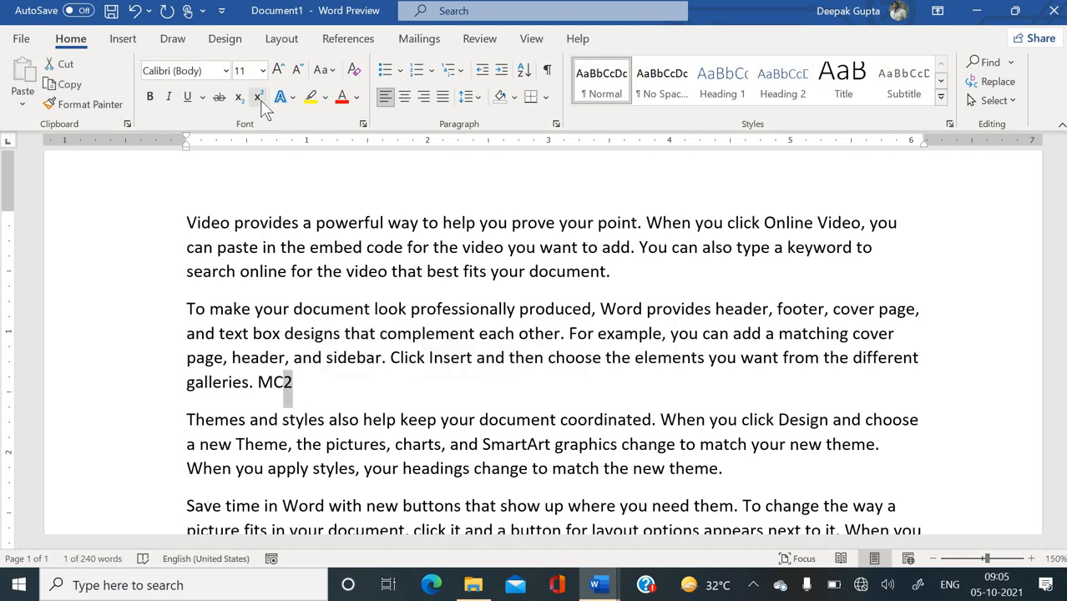
left_click(359, 124)
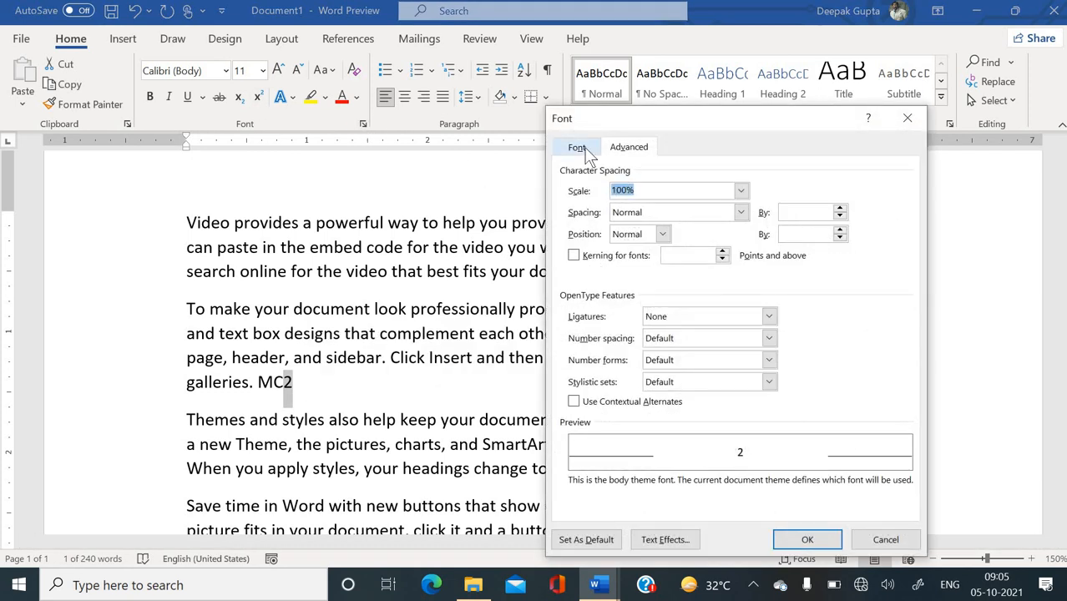
left_click(662, 234)
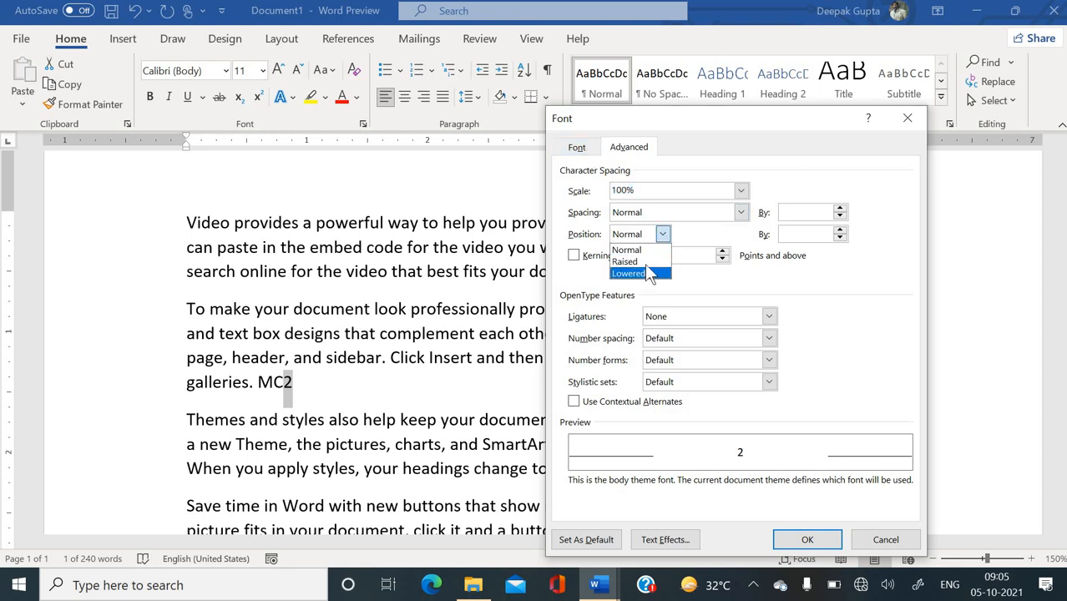
left_click(648, 265)
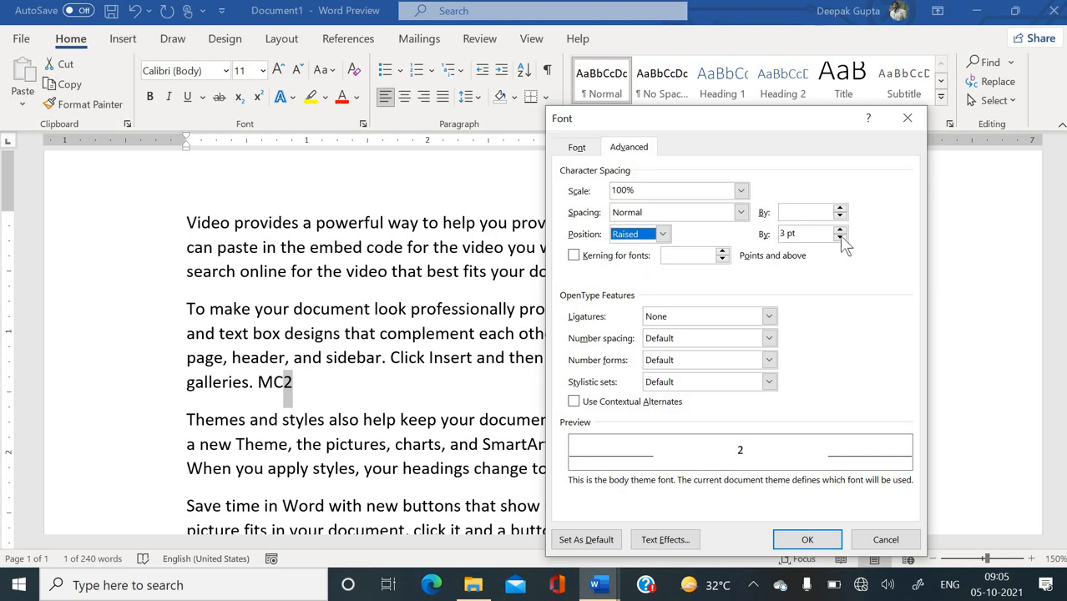
left_click(788, 539)
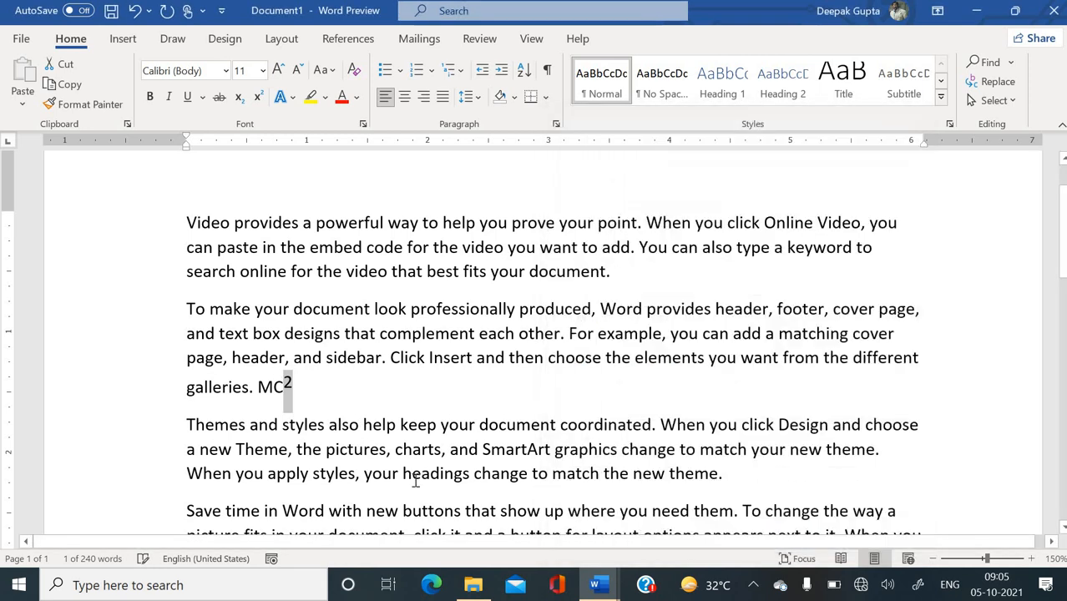
left_click(362, 407)
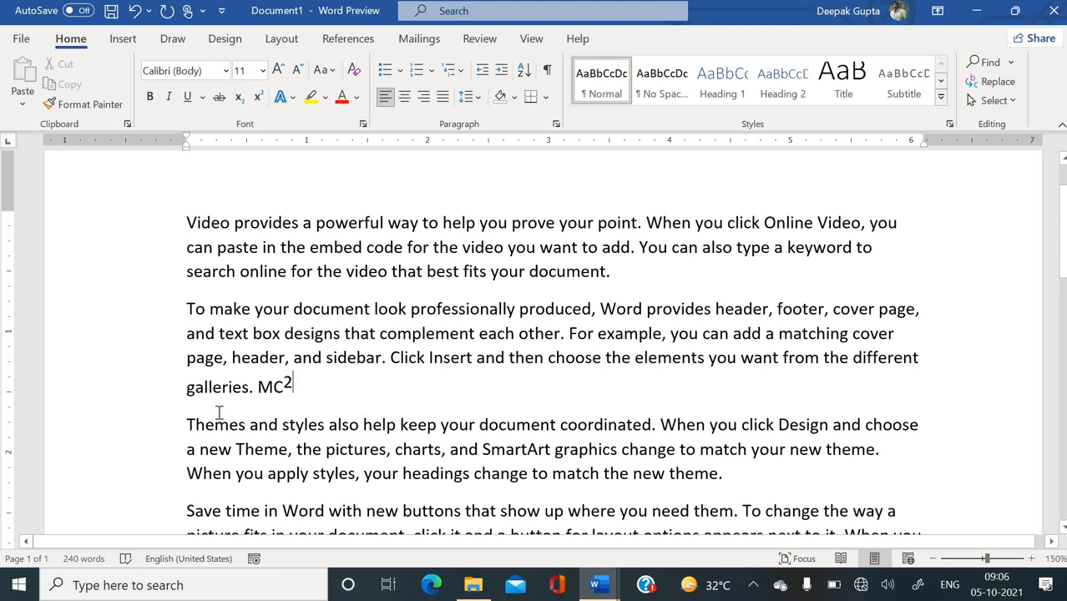
Add MC2 at the end of the first paragraph and format its 2 as superscript
left_click(629, 273)
type("M")
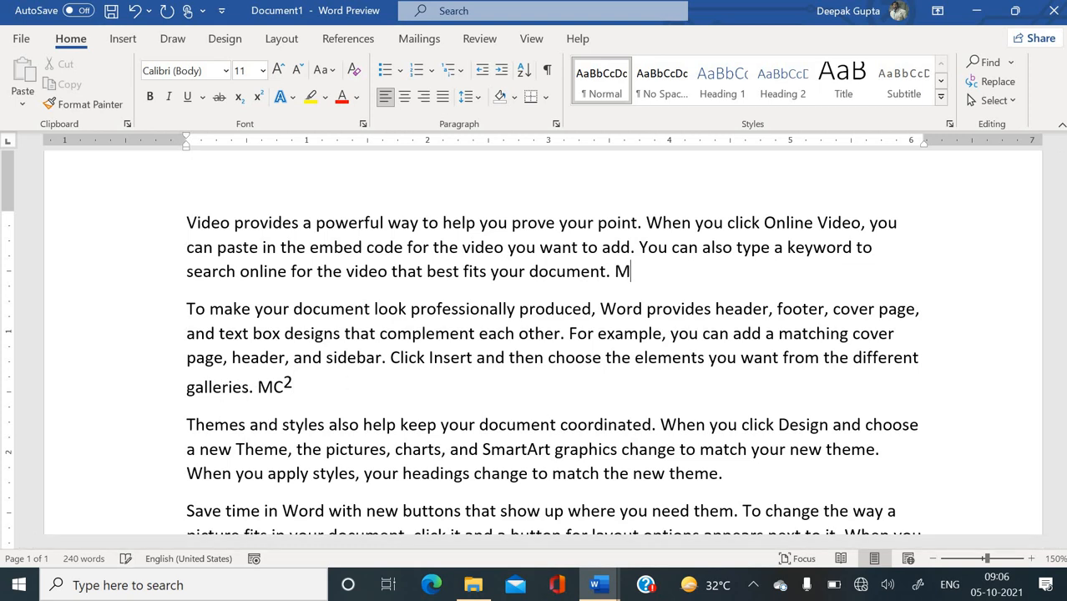
type("C2")
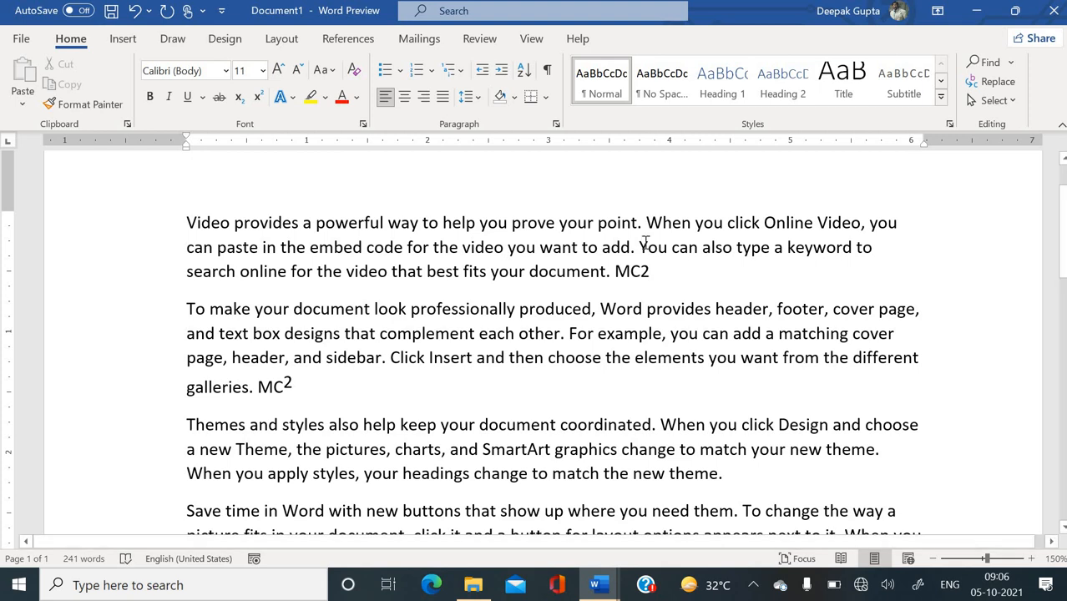
left_click_drag(652, 272, 640, 272)
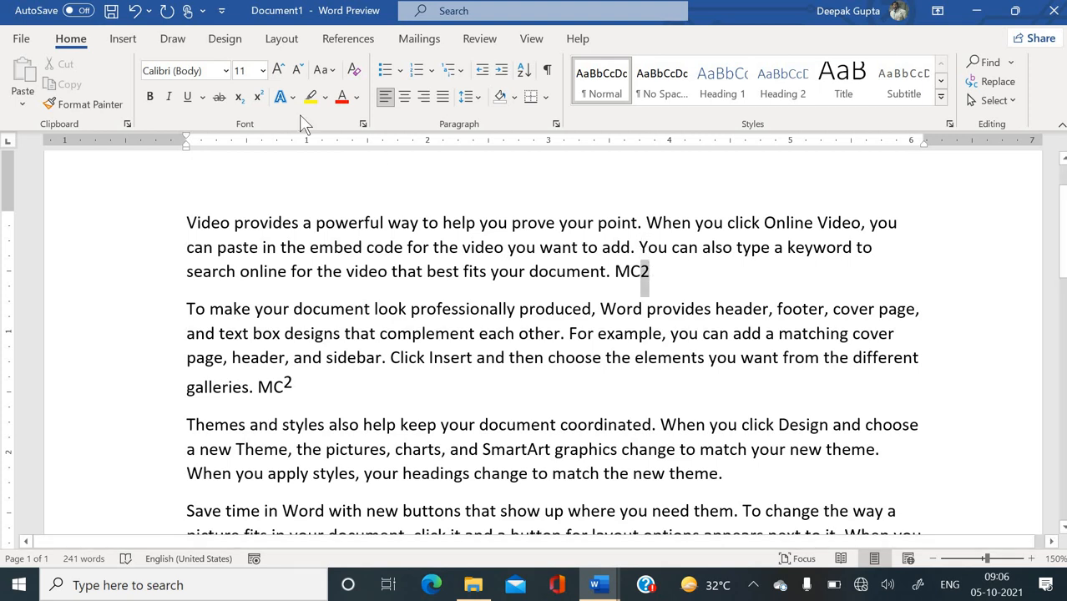
left_click(258, 97)
left_click(734, 280)
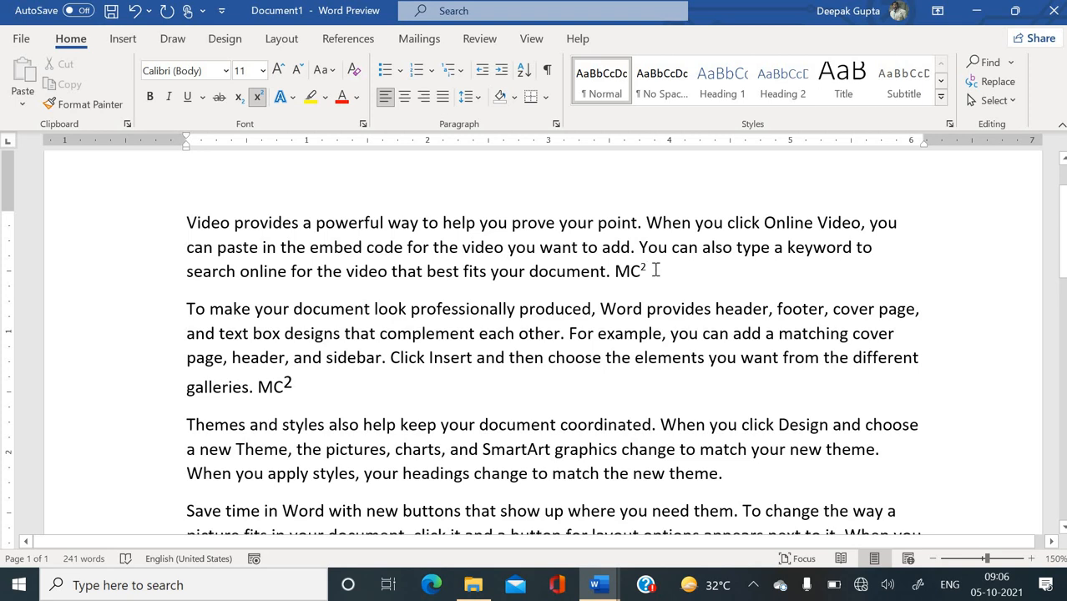
Reduce the font size of the raised 2 at the end of the second paragraph to 8 pt
left_click_drag(283, 385, 298, 386)
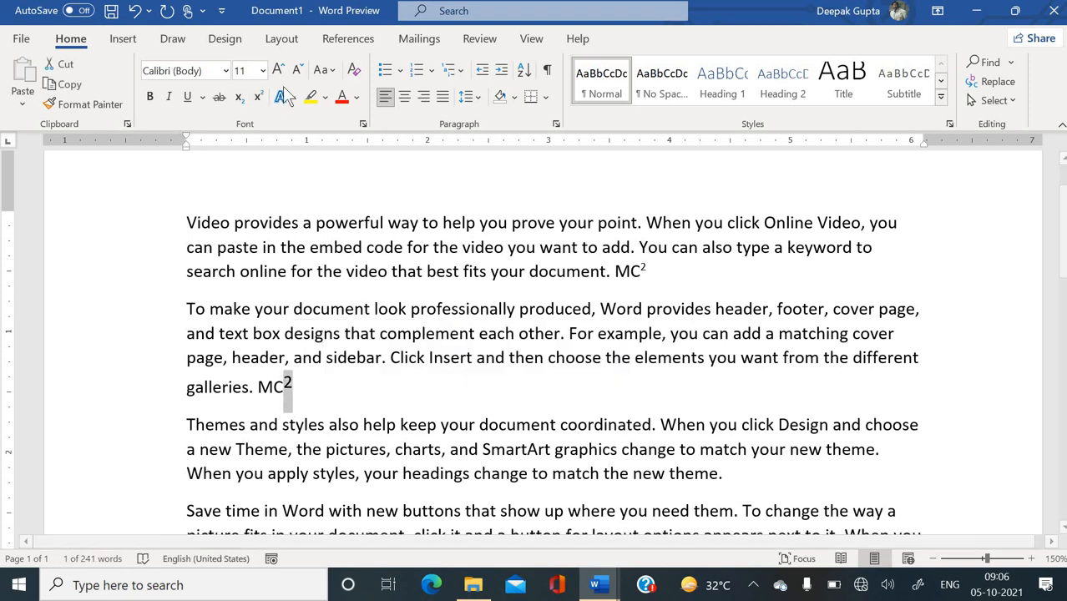
left_click(298, 66)
left_click(299, 67)
left_click(299, 67)
left_click(299, 67)
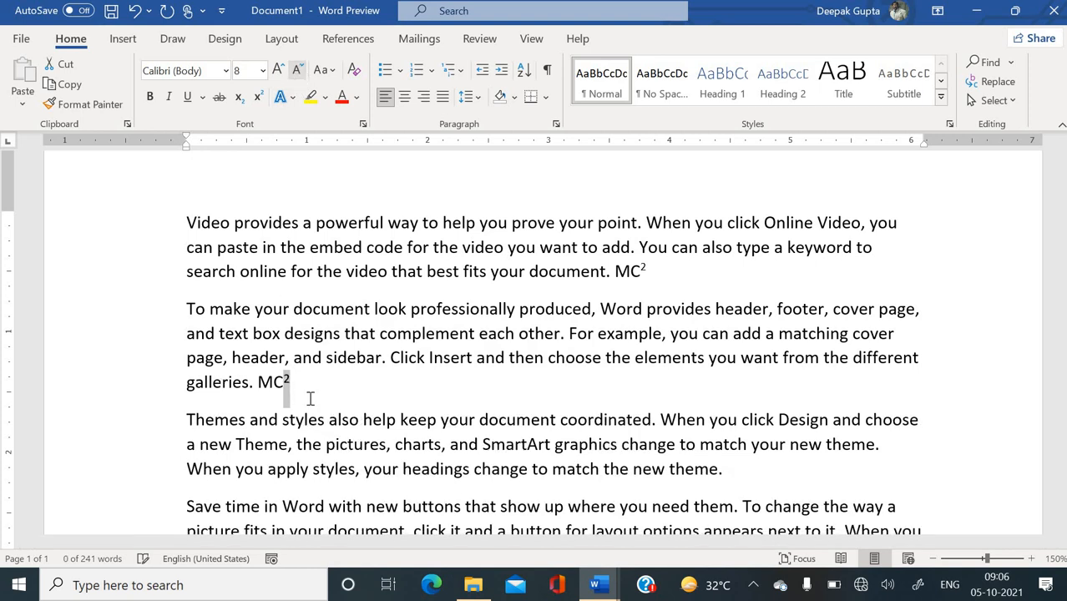
left_click(315, 384)
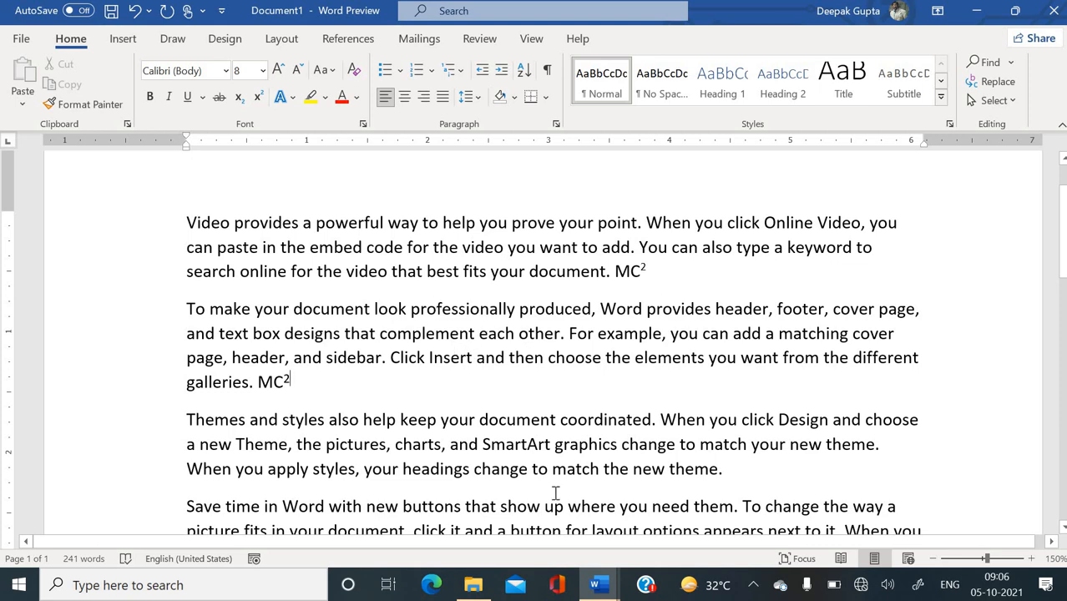
Insert a new paragraph containing H2O below the third paragraph
left_click(738, 465)
key("Return")
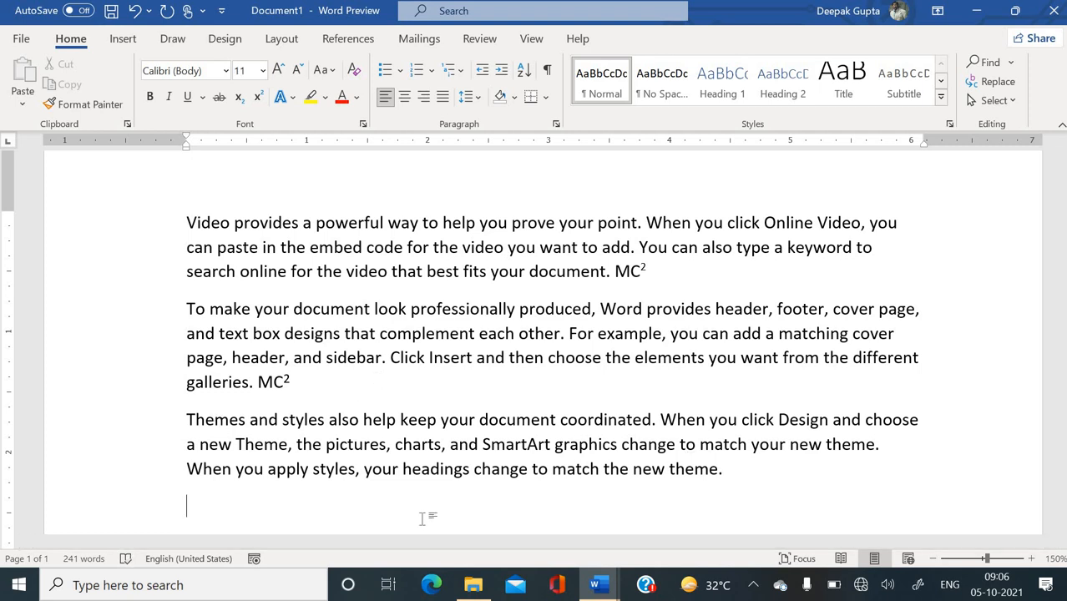
type("H2O")
Lower the 2 in H2O by 2 pt through the character position setting
mouse_move(197, 505)
left_mouse_down()
mouse_move(219, 506)
mouse_move(208, 506)
left_mouse_up()
key("ctrl+d")
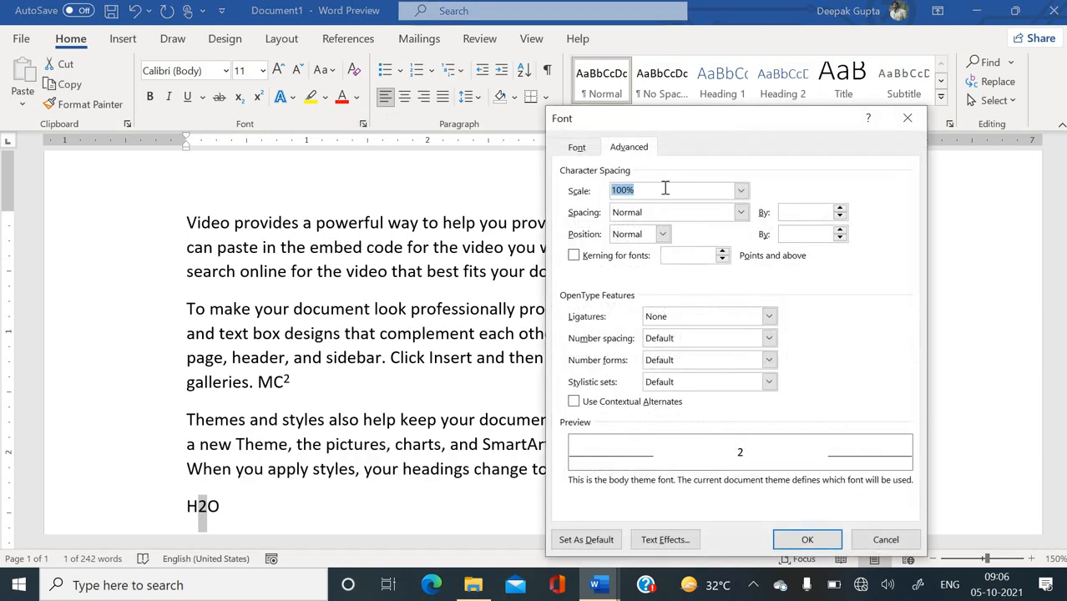
left_click(662, 234)
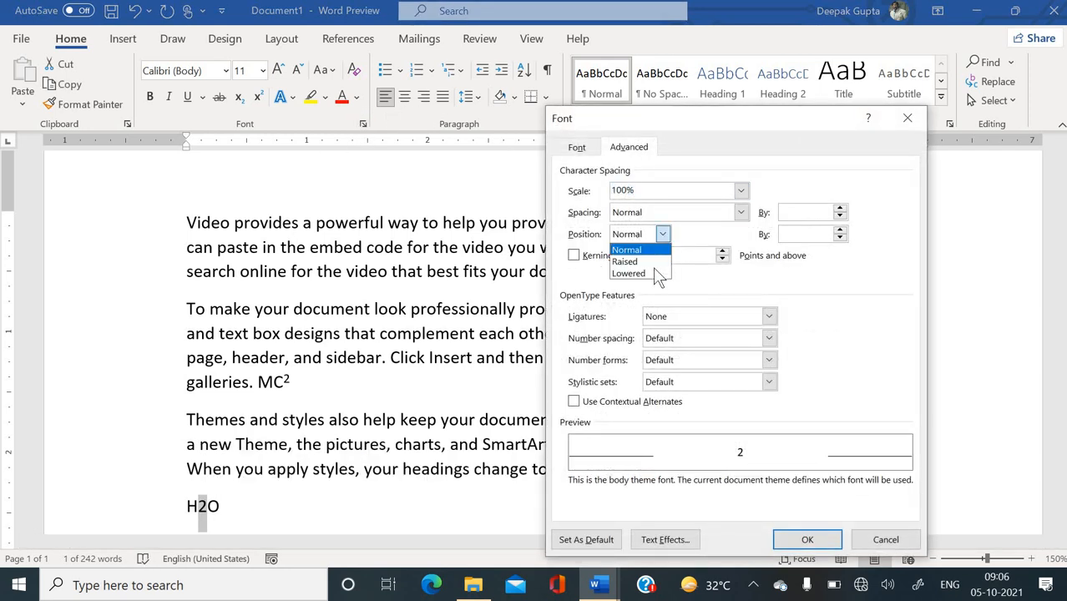
left_click(658, 272)
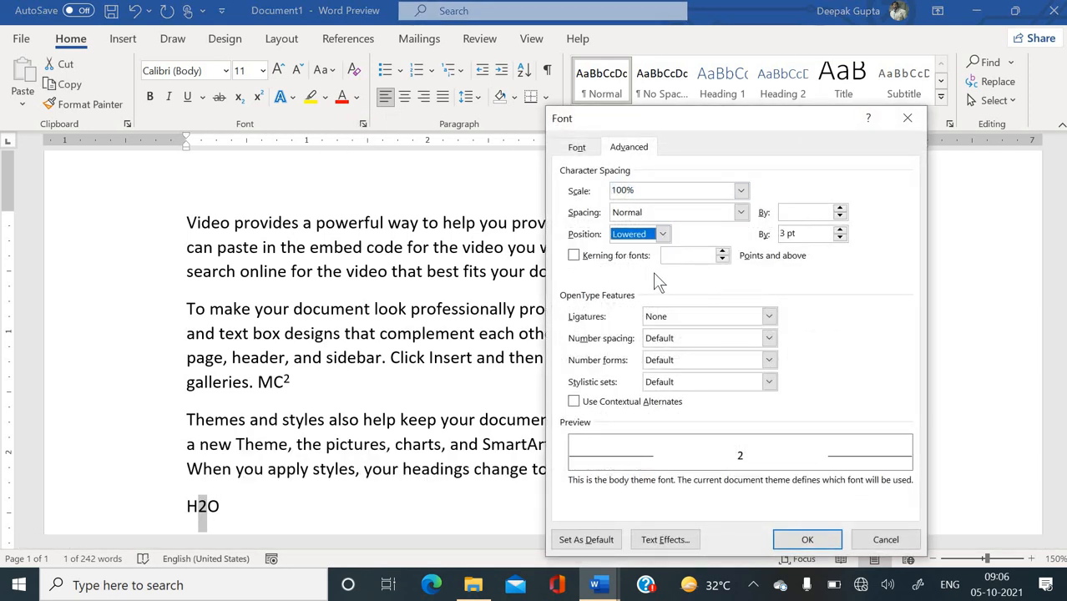
left_click(840, 237)
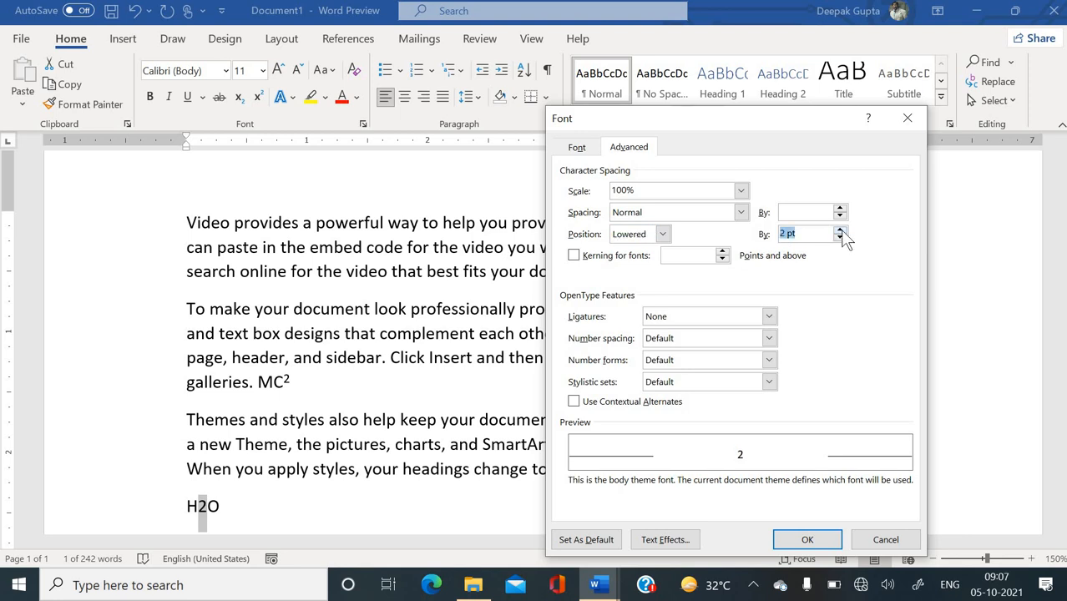
left_click(840, 232)
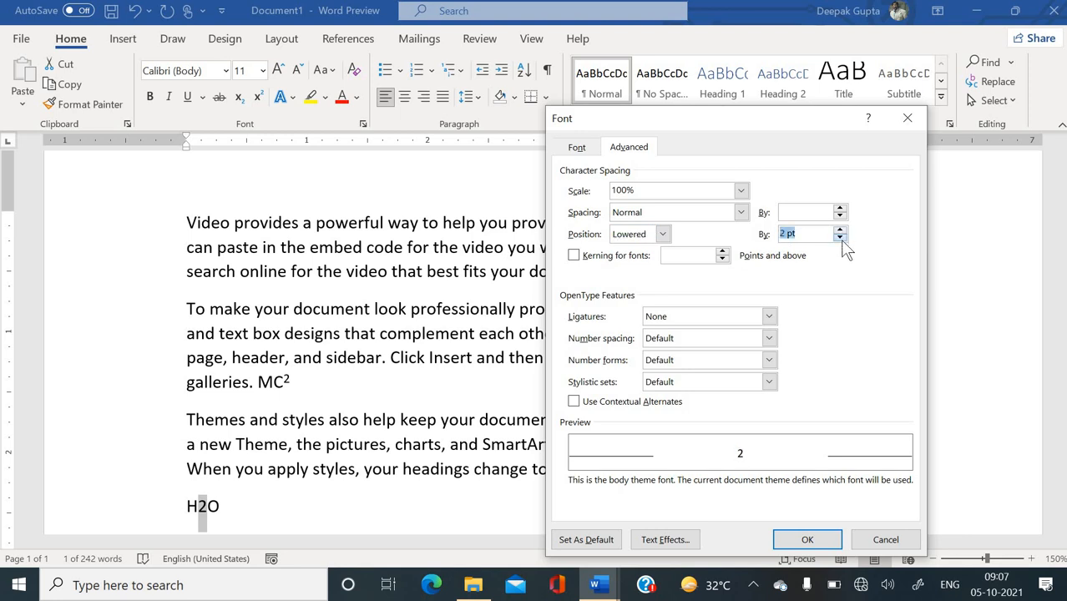
left_click(806, 540)
left_click(302, 502)
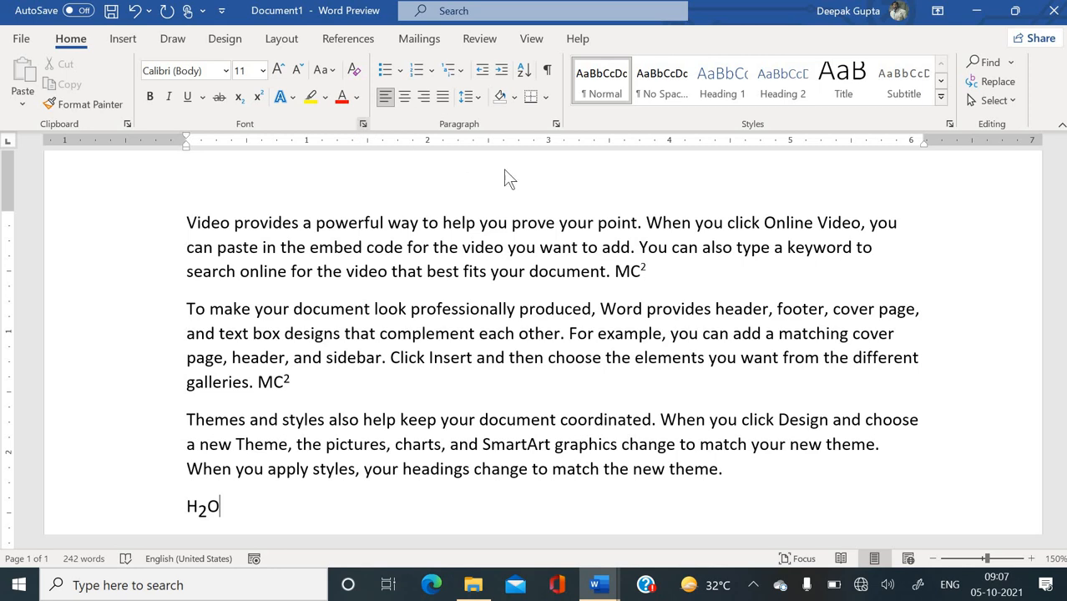
Try enabling kerning for fonts of 8 points and above
key("ctrl+d")
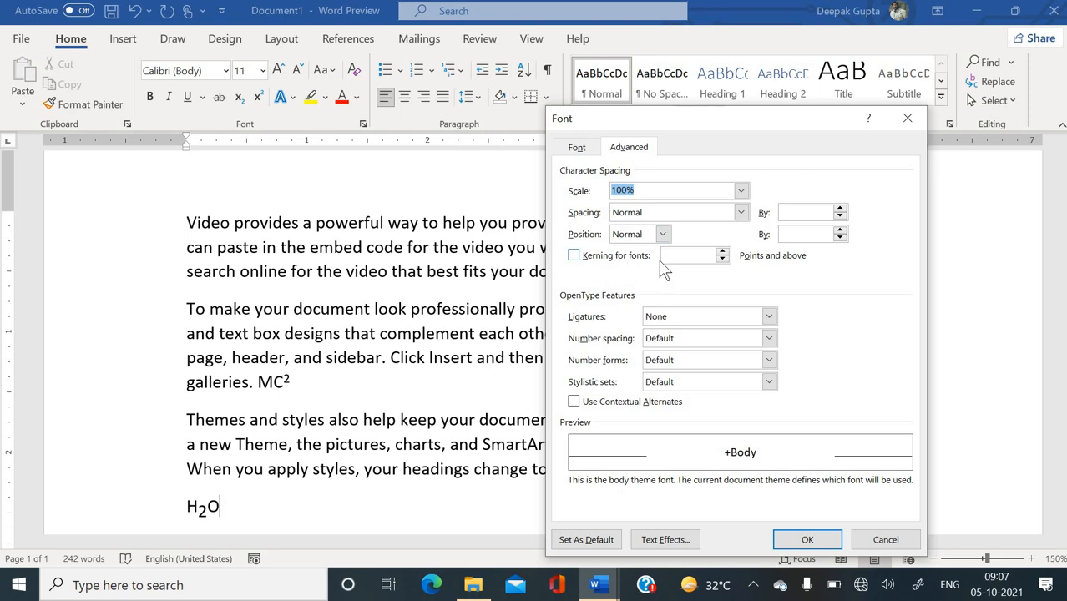
left_click(609, 257)
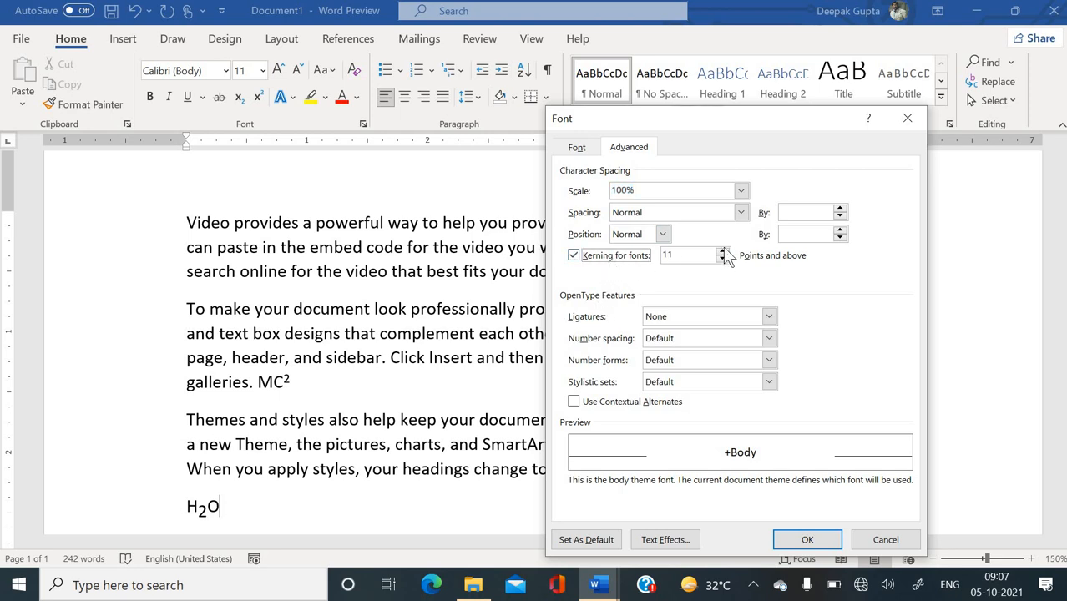
left_click(722, 260)
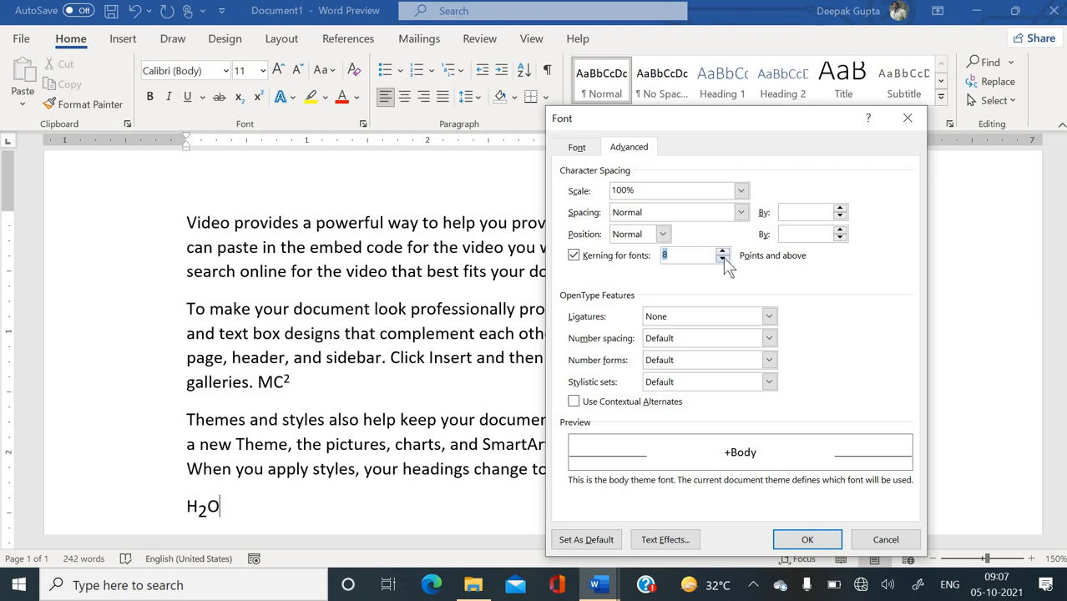
left_click(264, 71)
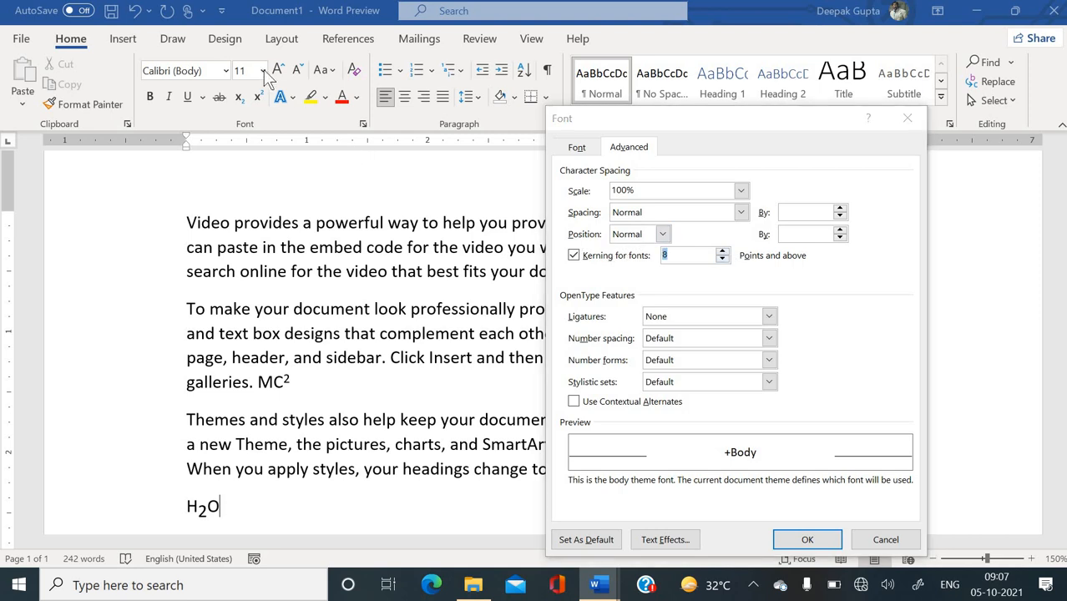
left_click(885, 540)
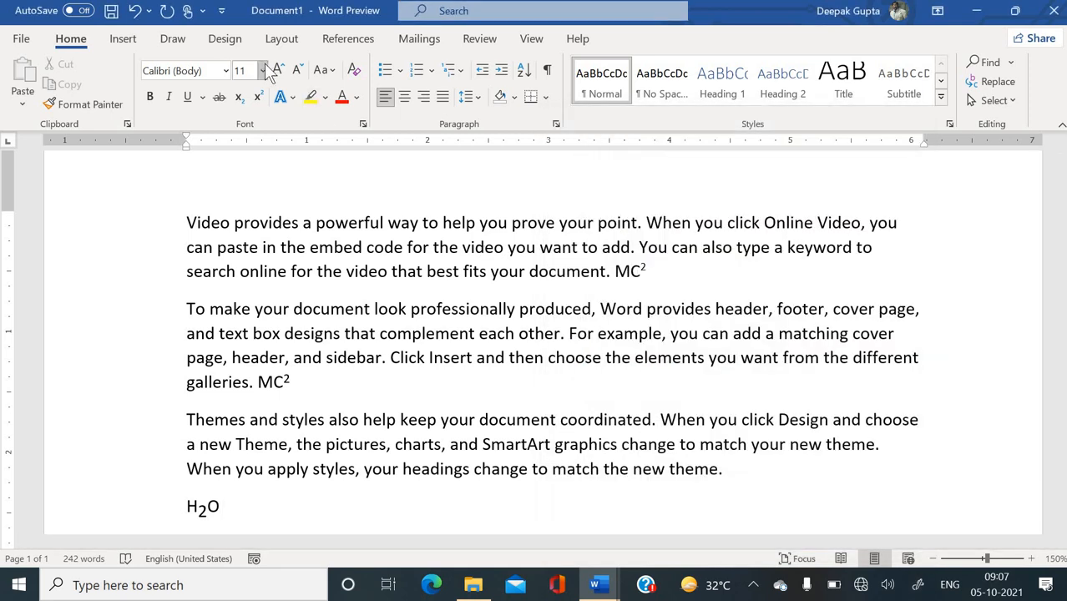
Examine the range of preset font sizes without applying one
left_click(263, 71)
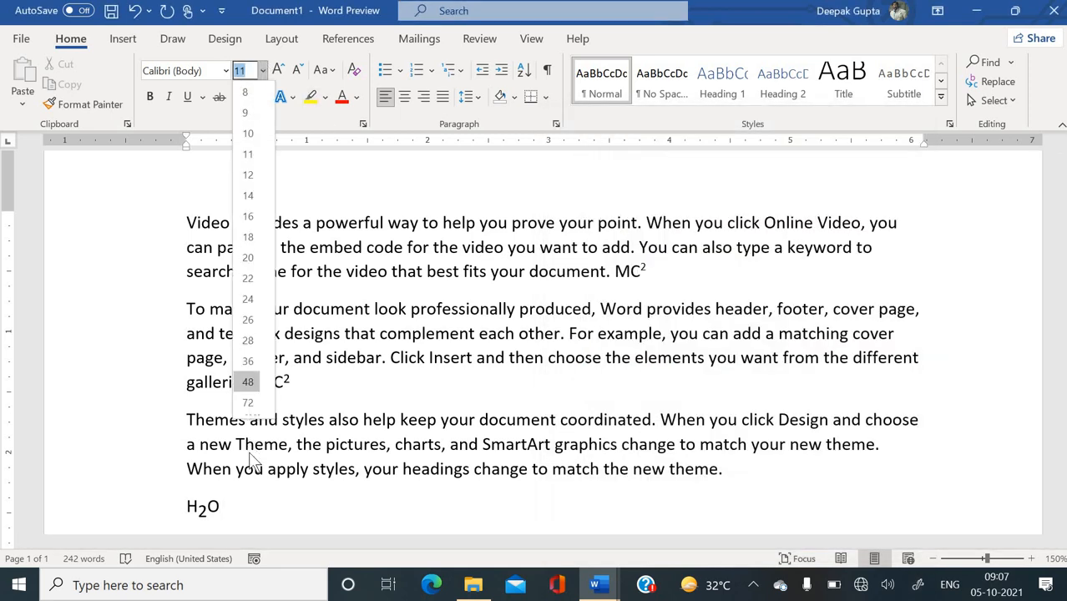
left_click(475, 365)
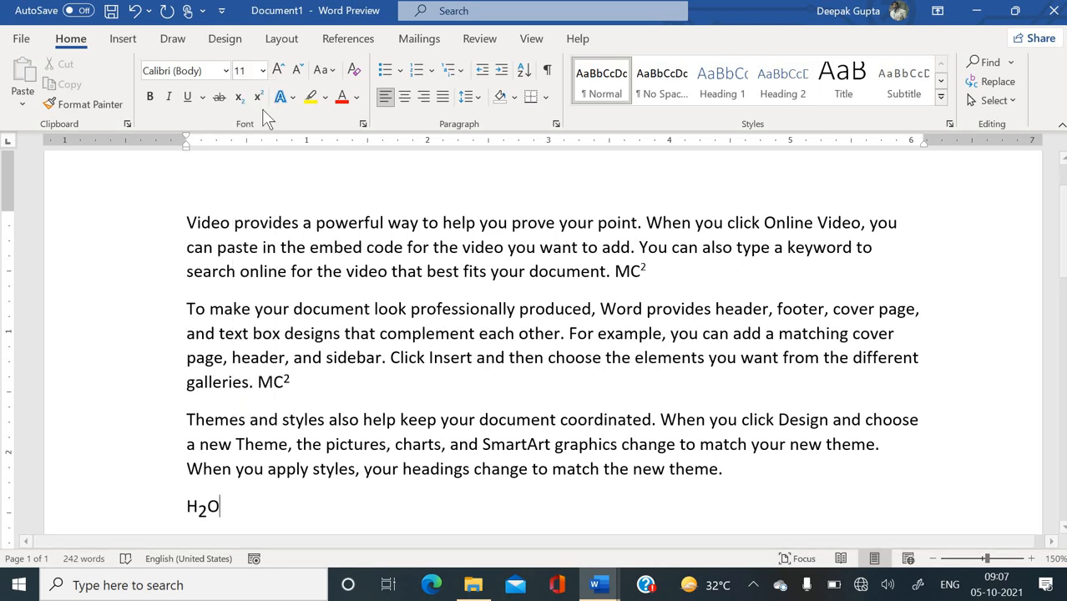
left_click(263, 71)
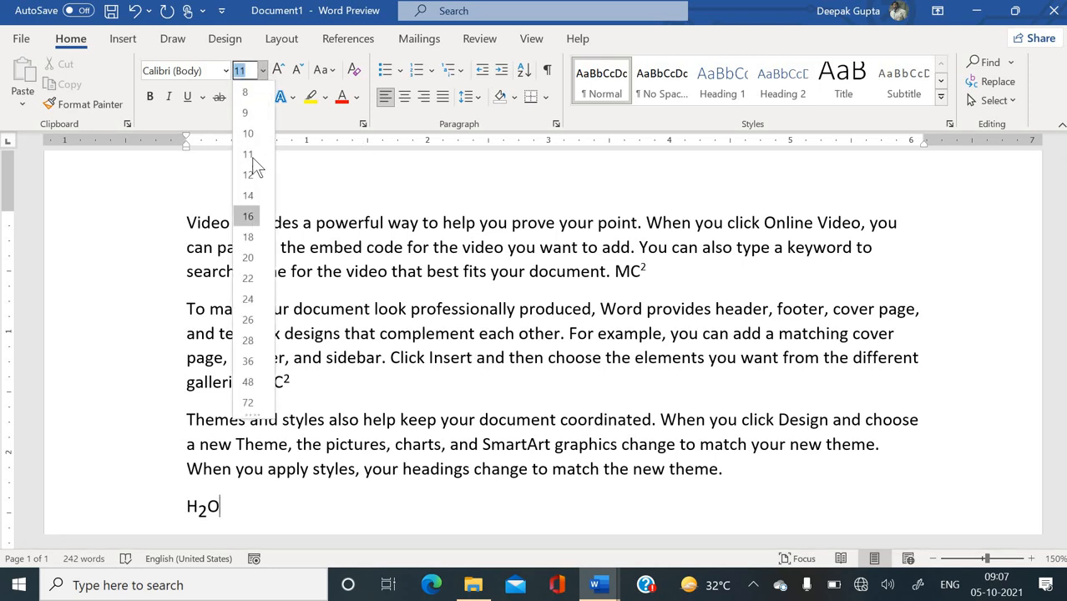
left_click(358, 392)
Try enabling kerning for fonts with the threshold raised to 72 points and above
left_click(363, 124)
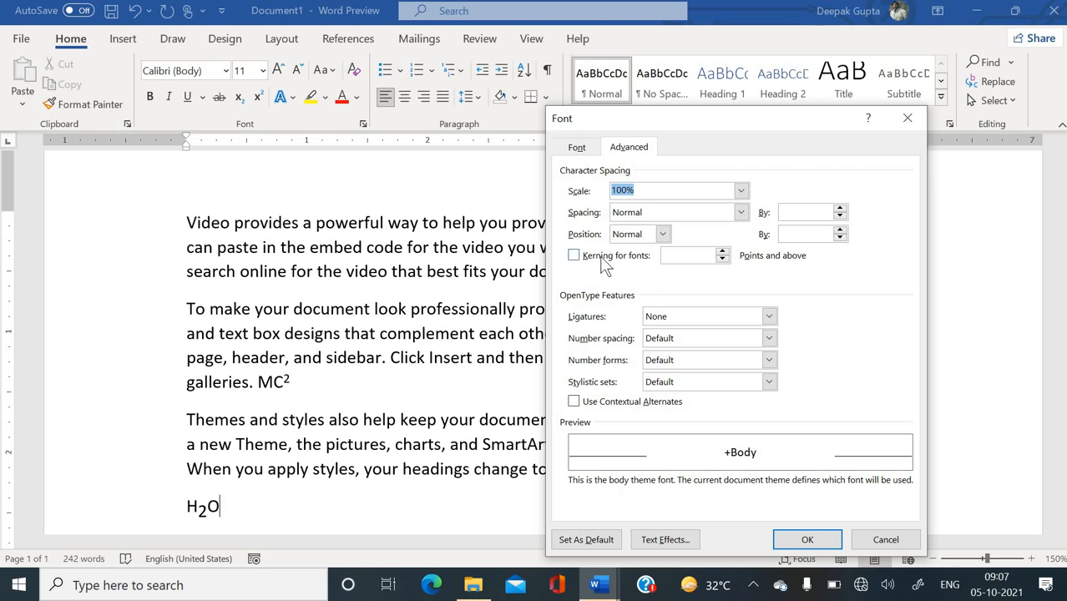
left_click(607, 259)
left_click(722, 251)
left_click(722, 252)
left_click(722, 252)
left_click(722, 253)
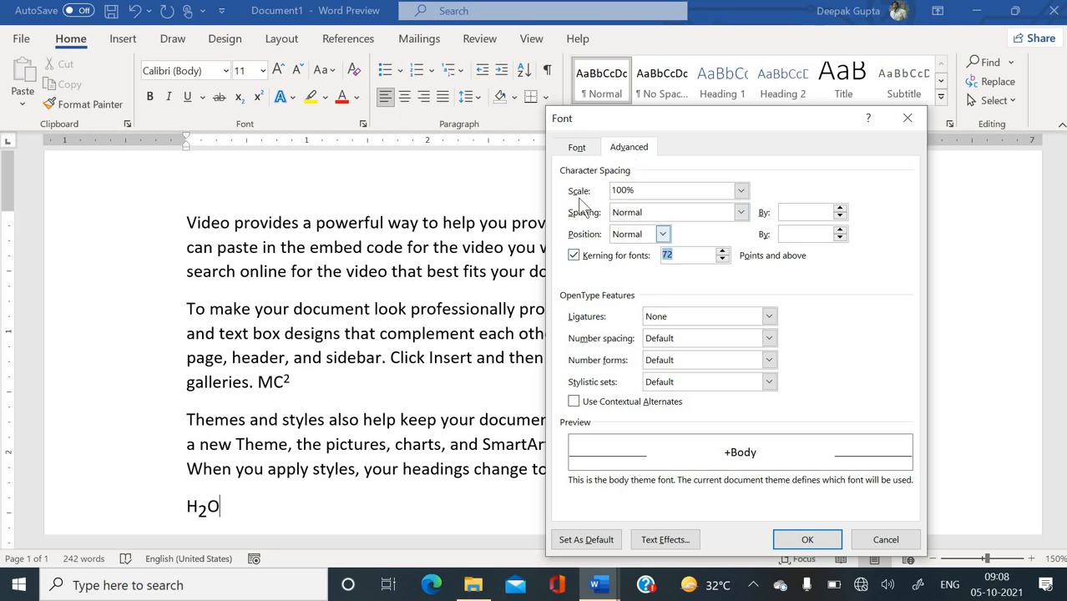
Examine the basic font settings, including font color and underline style, and discard the dialog
left_click(576, 148)
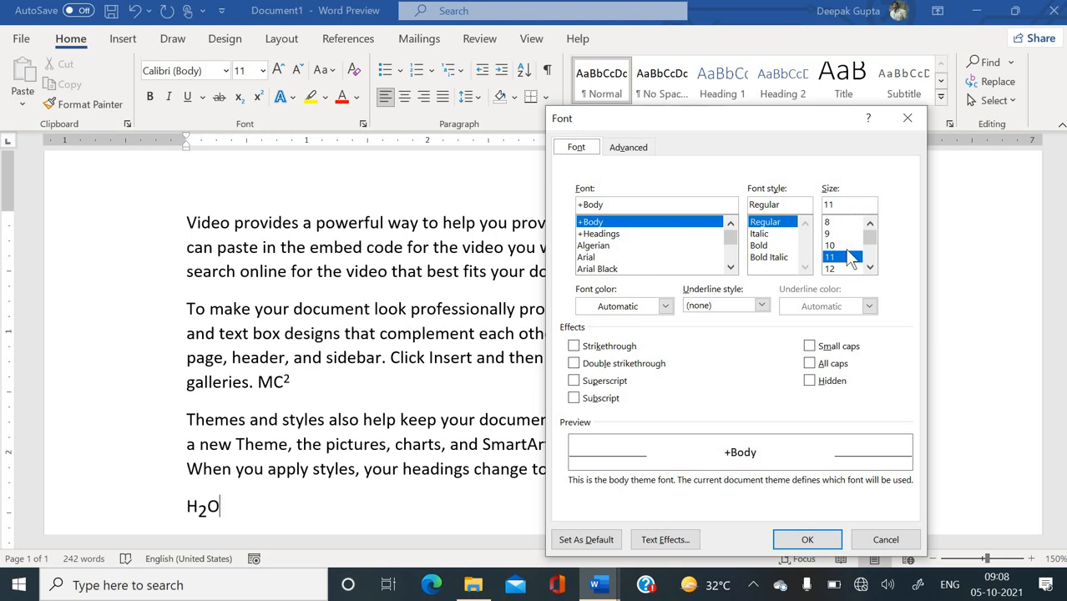
left_click(664, 307)
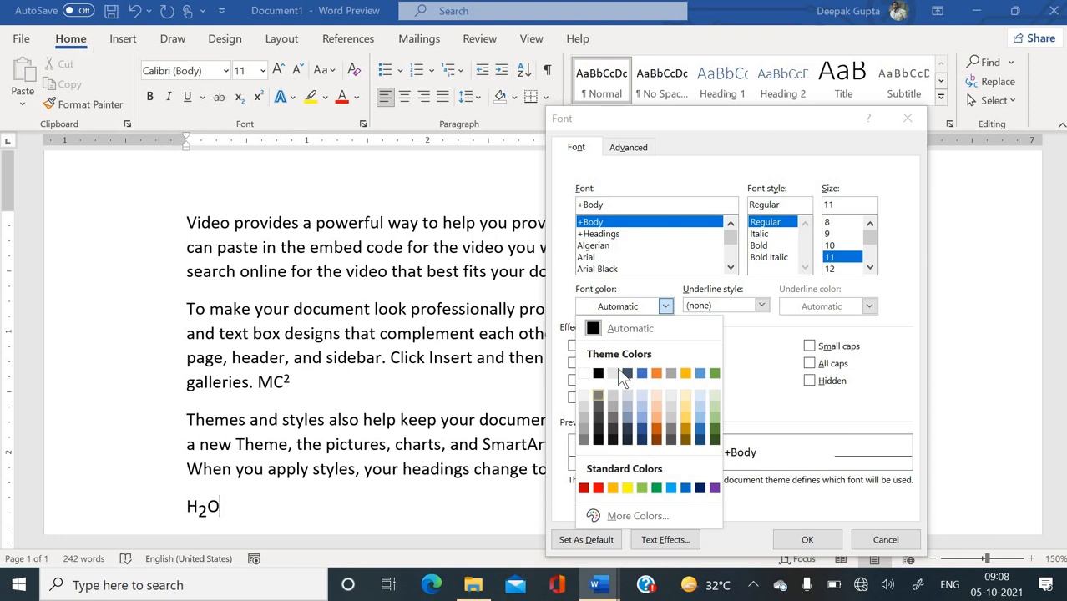
left_click(755, 322)
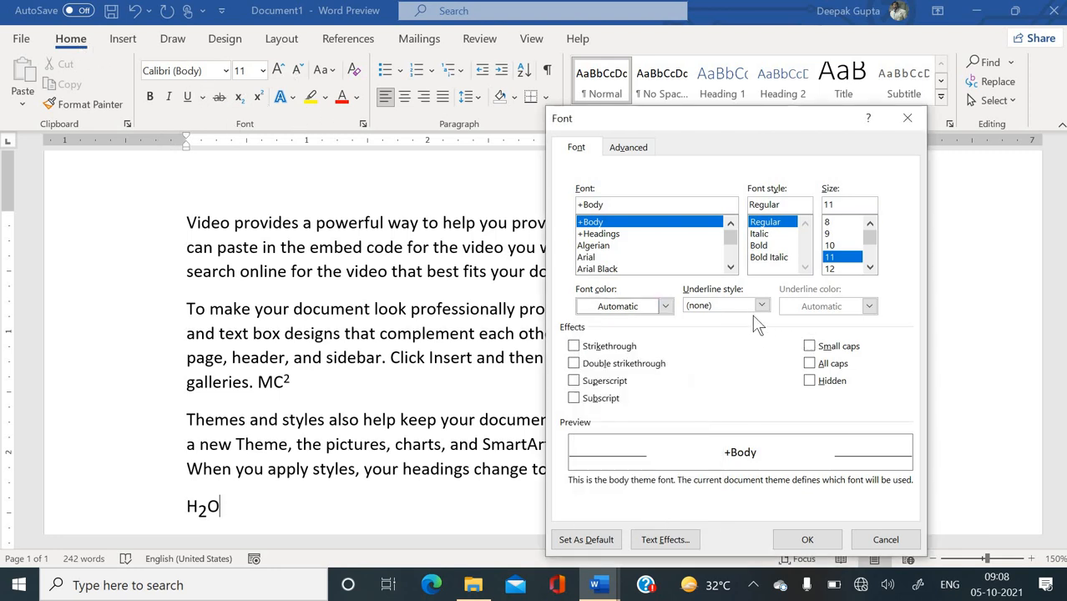
left_click(754, 306)
left_click(842, 319)
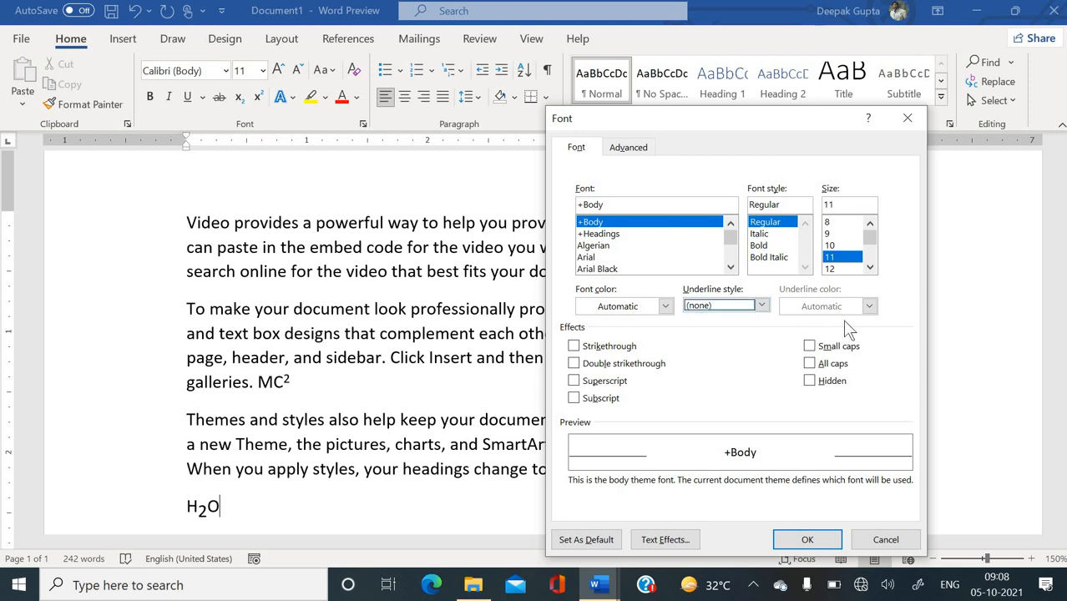
left_click(886, 540)
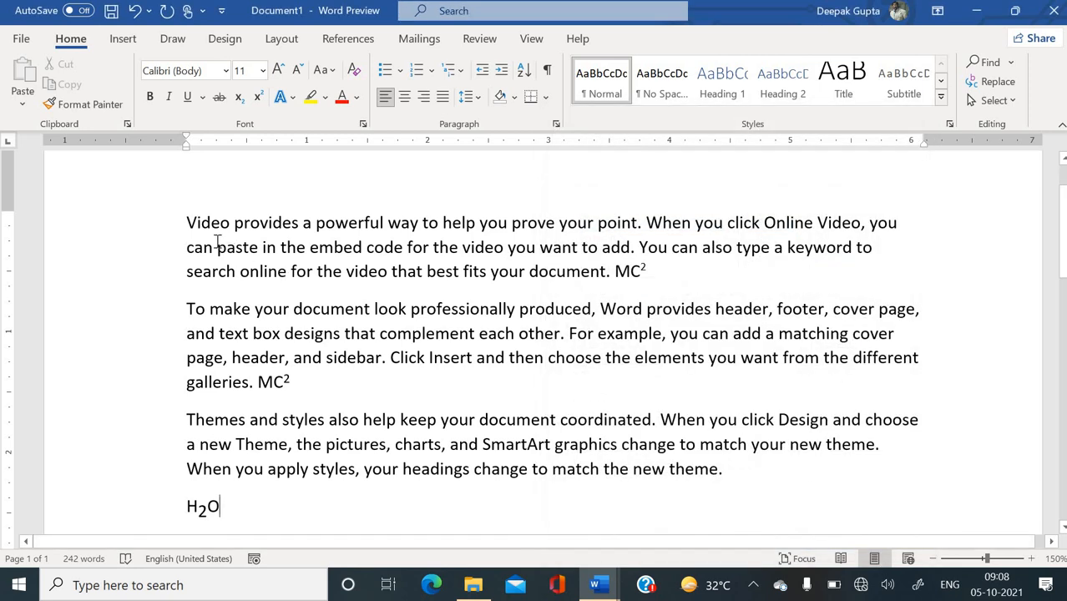
Insert the heading Computer above the first paragraph, followed by an empty line
left_click_drag(188, 223, 643, 273)
left_click(470, 245)
left_click(186, 223)
key("Return")
key("Up")
type("Compute")
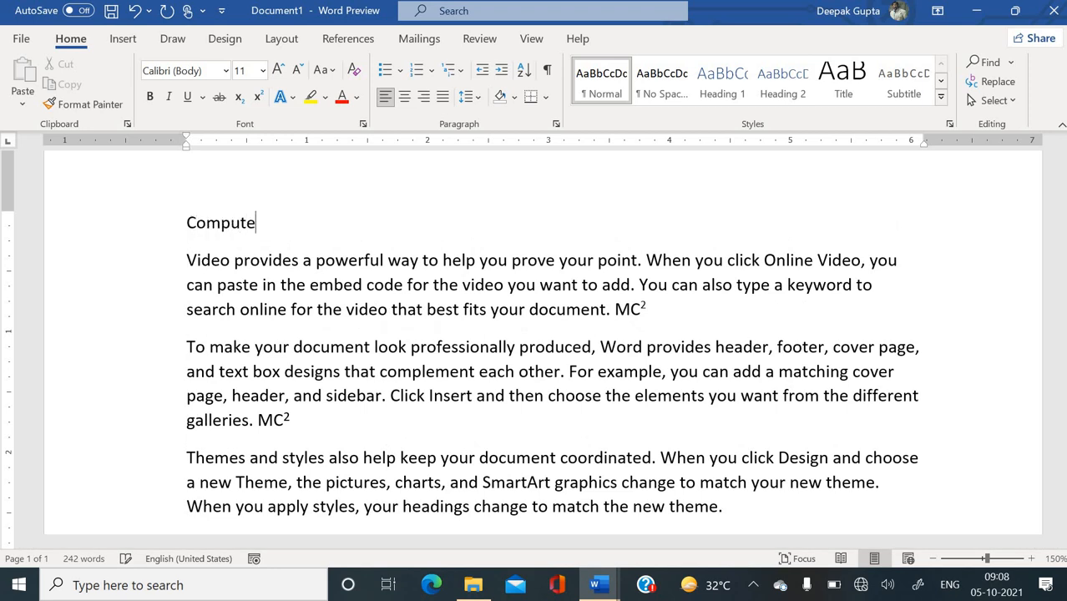
type("r")
key("Return")
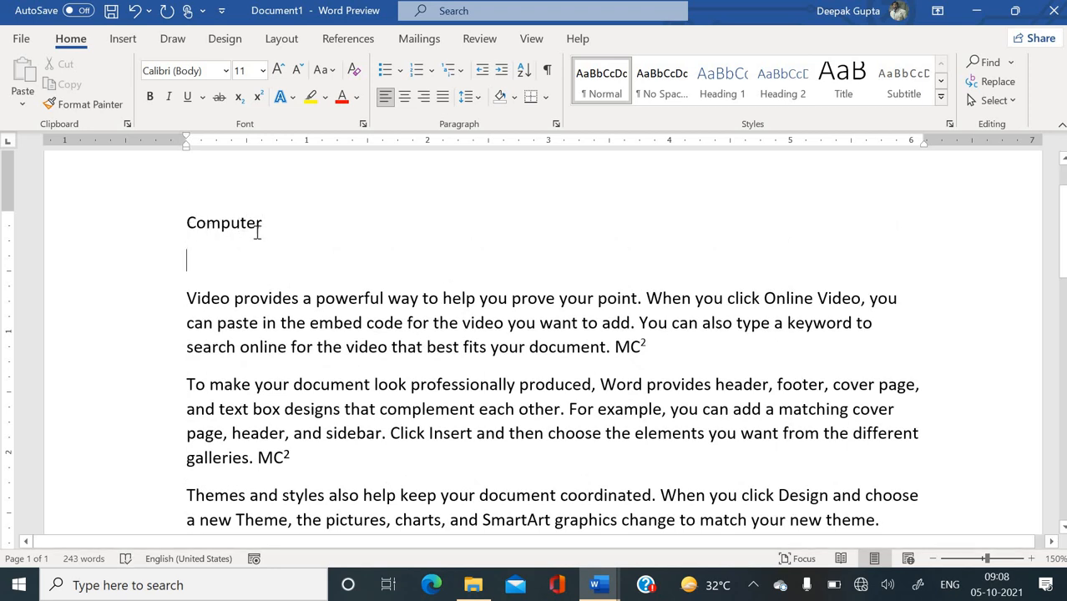
Format the Computer heading as 14 pt bold text in UPPERCASE
double_click(257, 231)
left_click(278, 70)
left_click(278, 70)
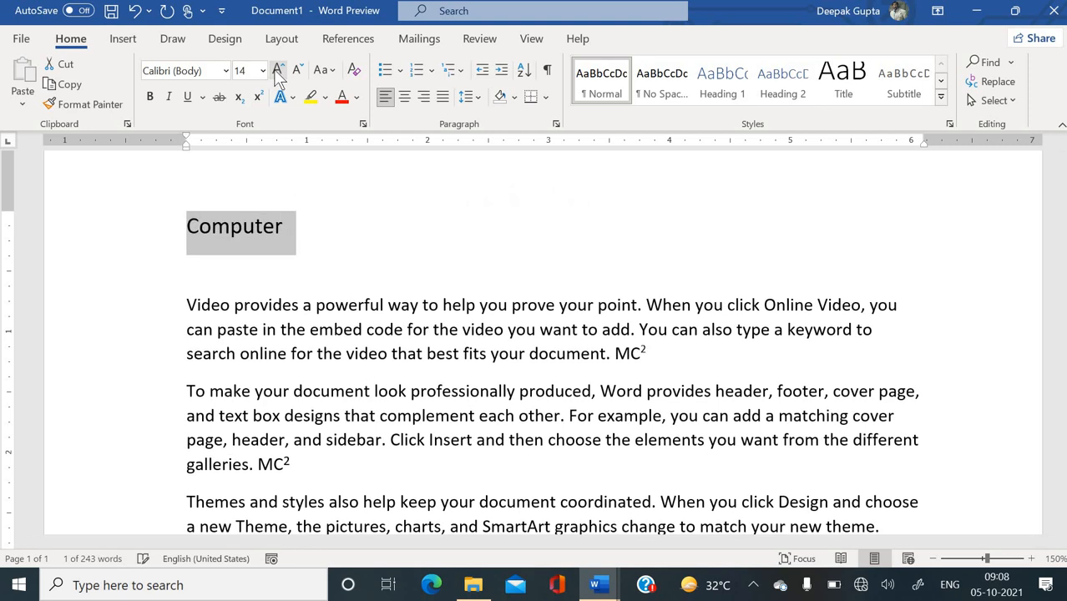
left_click(324, 70)
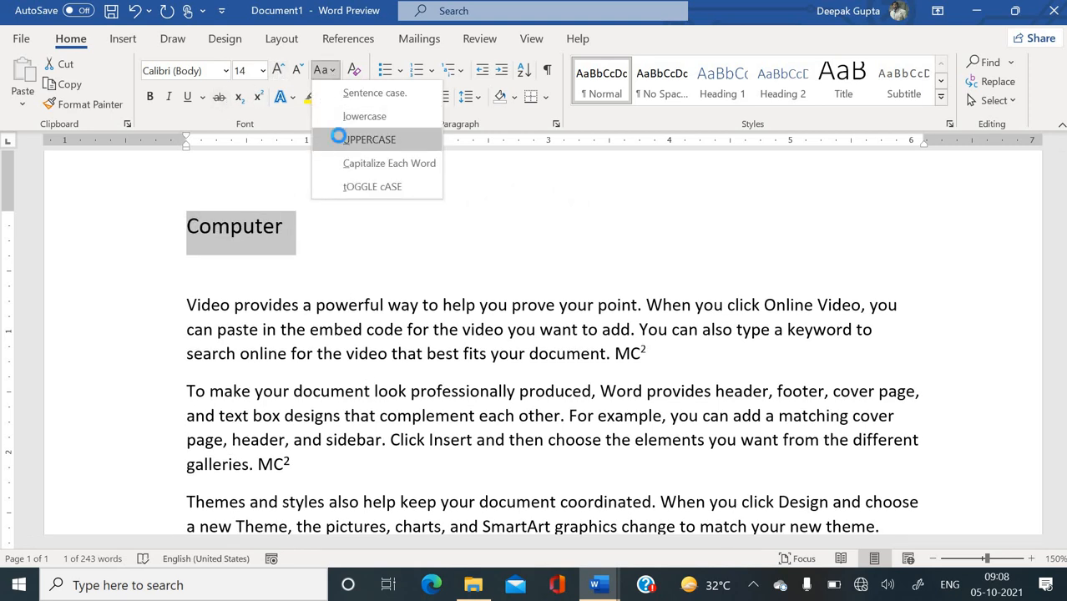
left_click(338, 138)
left_click(150, 98)
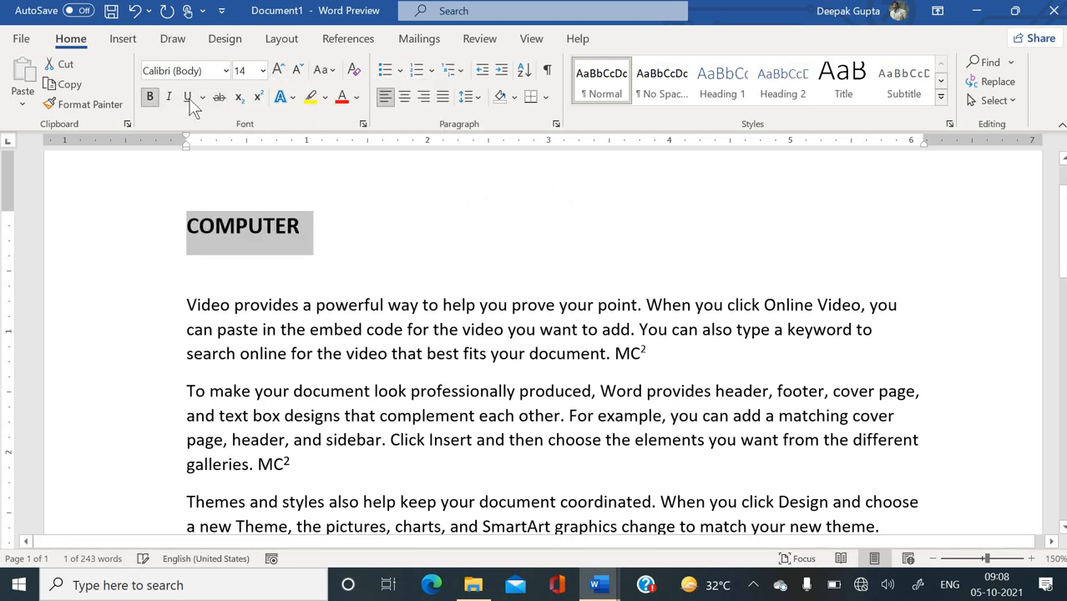
Underline the COMPUTER heading with a wavy line and set the underline color to red
left_click(188, 97)
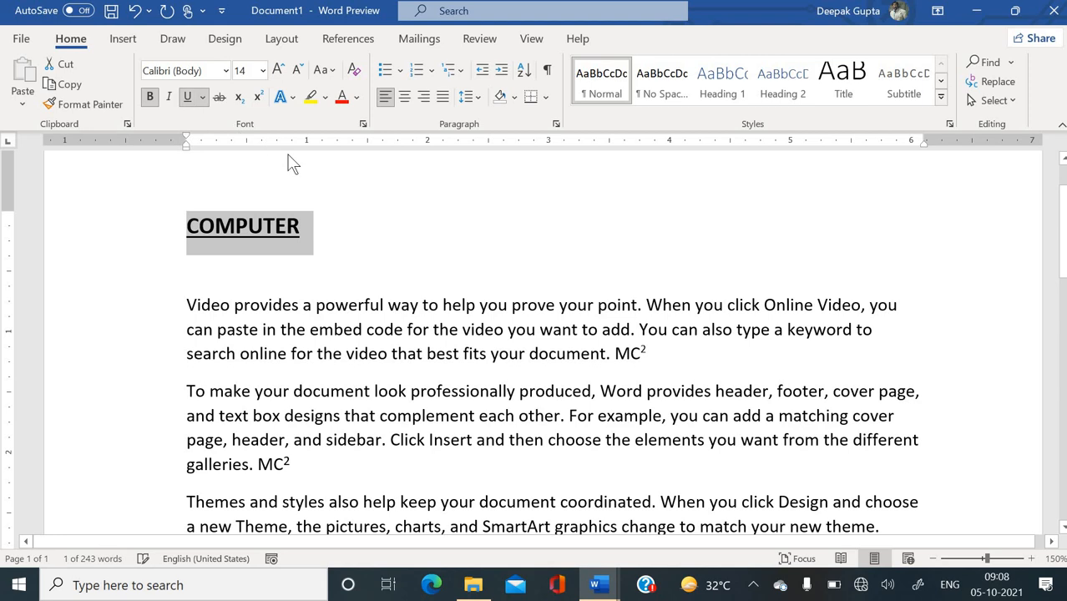
left_click(203, 98)
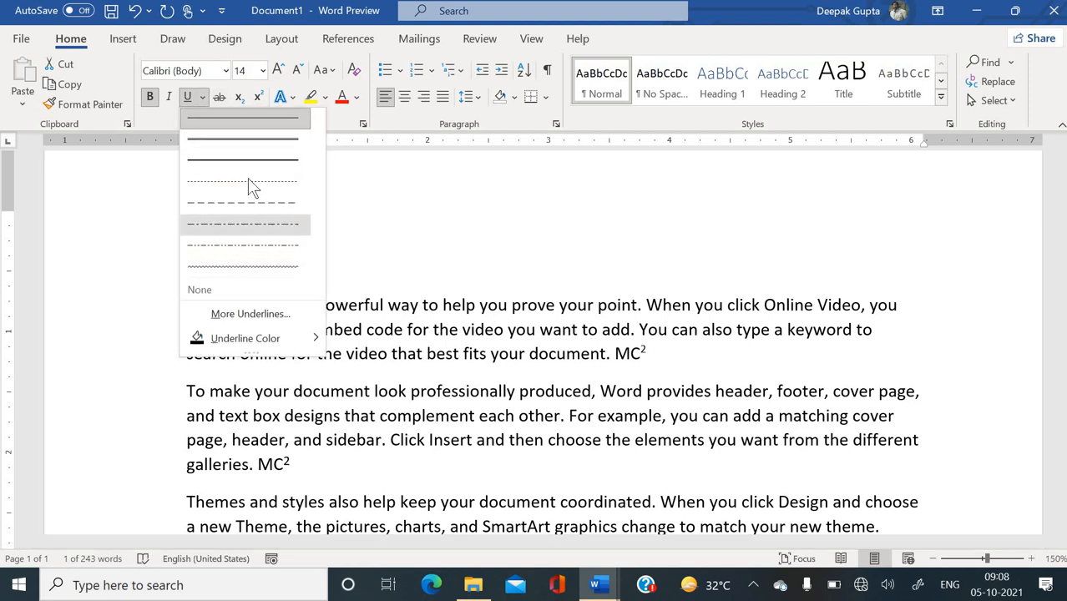
left_click(248, 266)
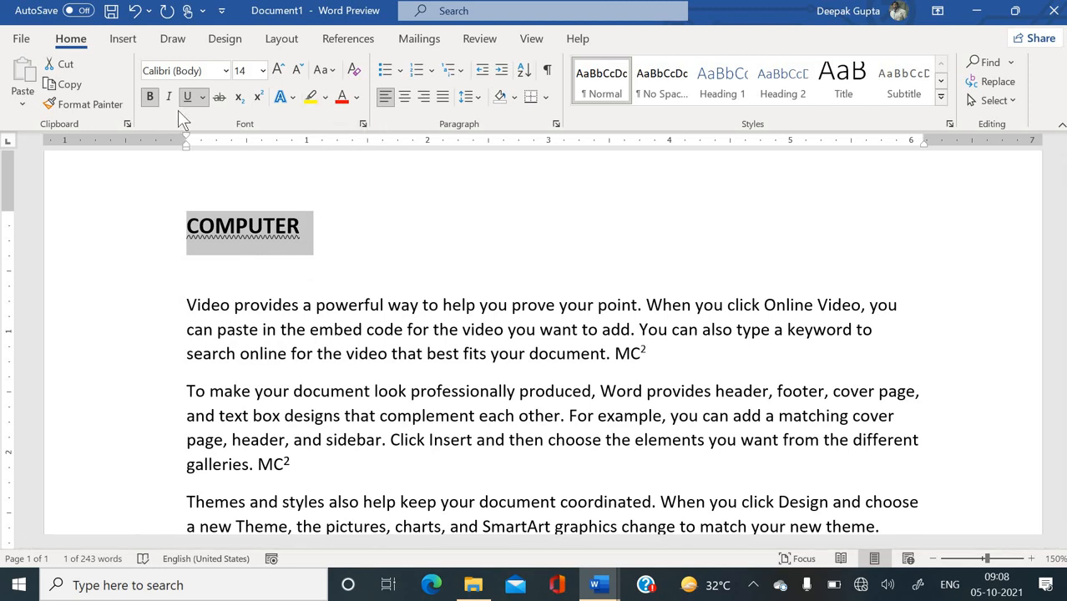
left_click(363, 125)
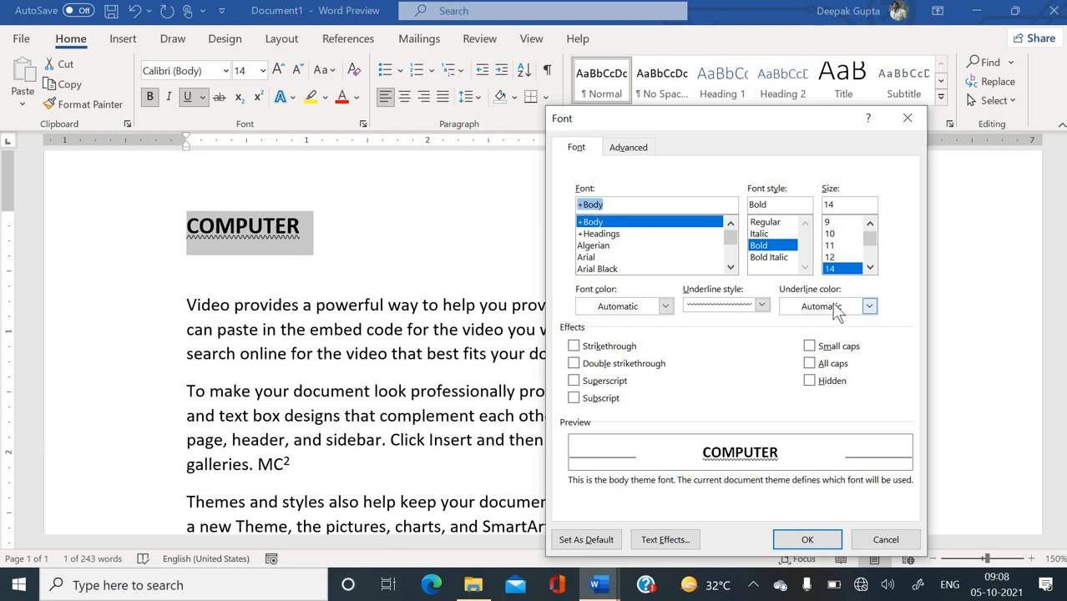
left_click(868, 306)
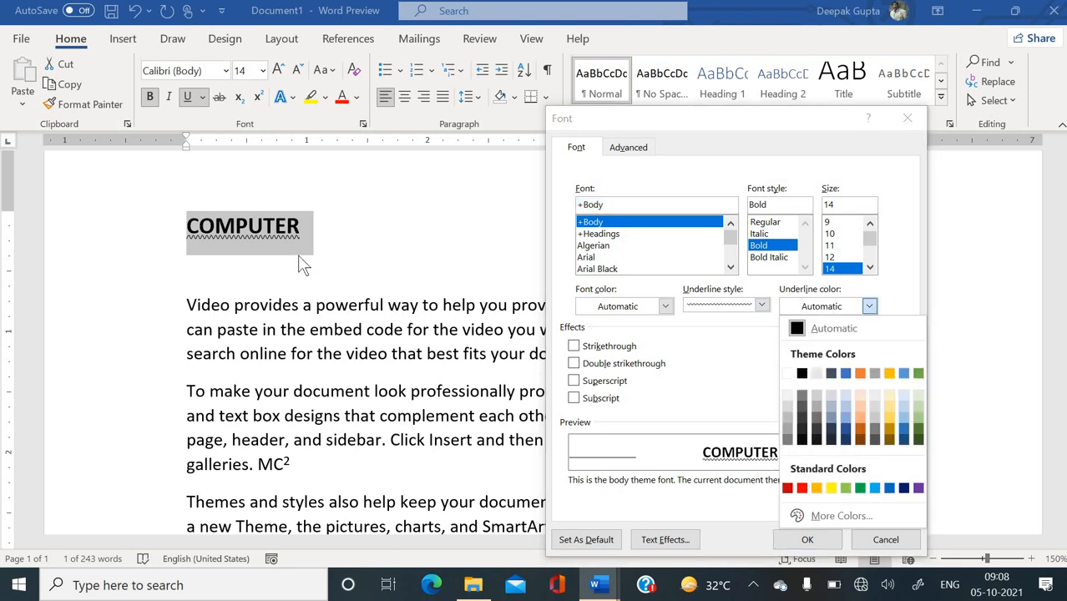
left_click(802, 489)
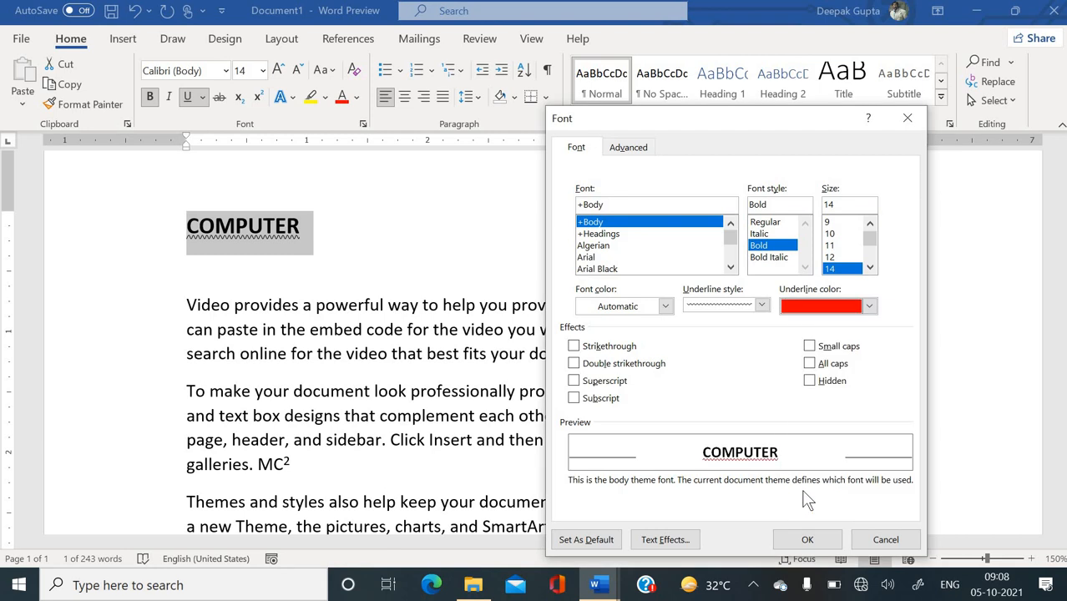
left_click(792, 540)
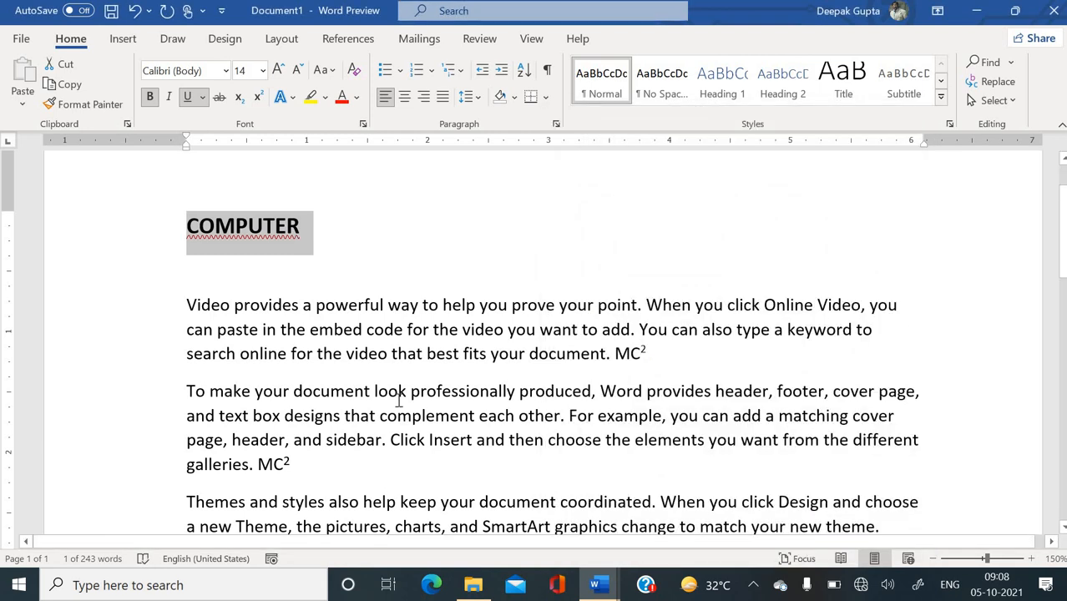
Try the strikethrough and double strikethrough effects on the COMPUTER heading
left_click(193, 254)
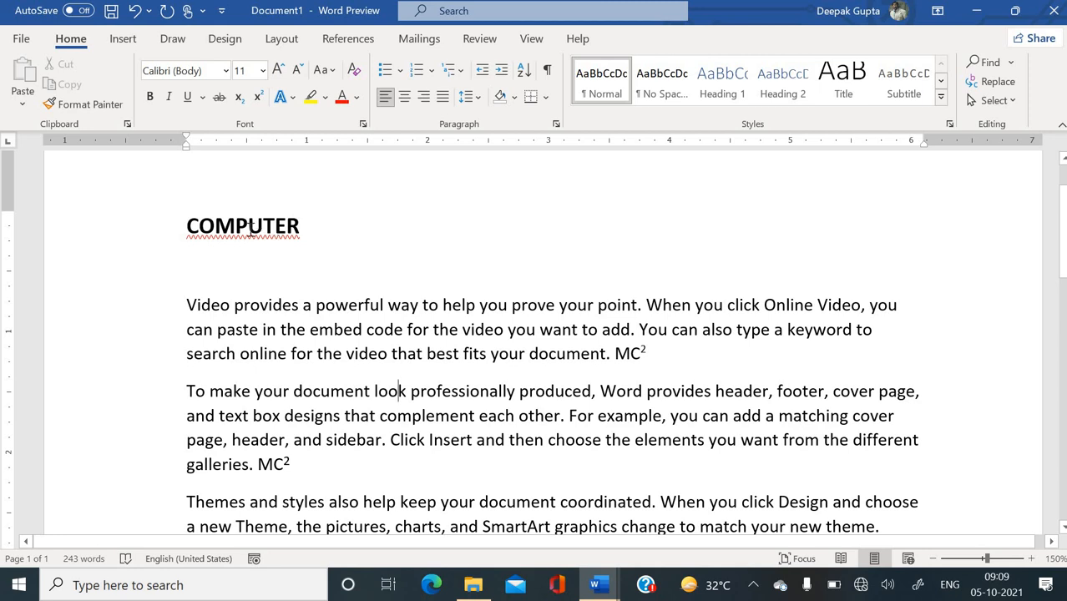
left_click_drag(187, 227, 307, 234)
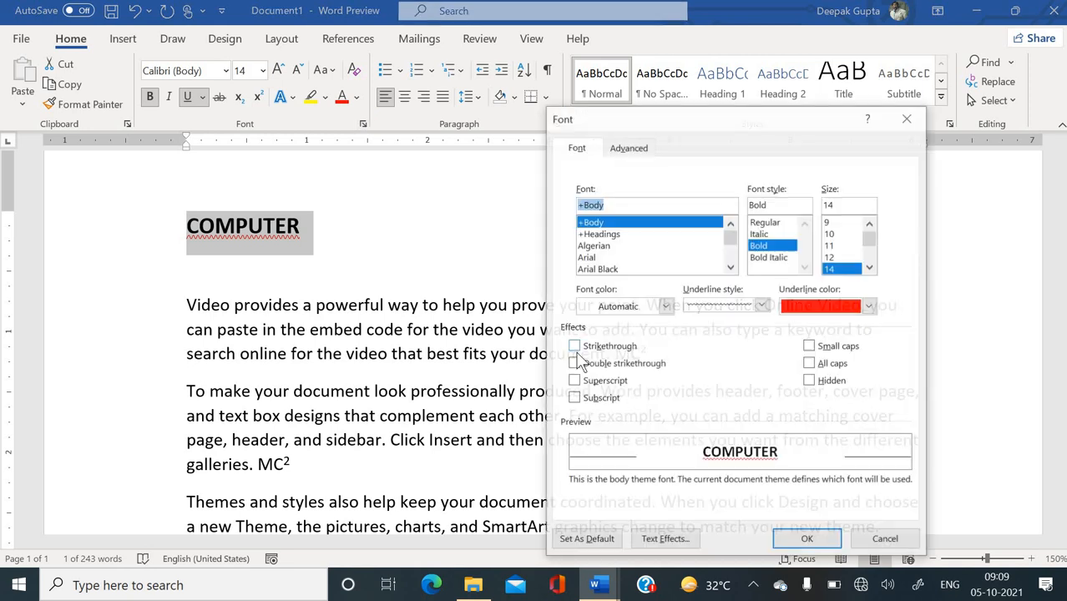
left_click(362, 123)
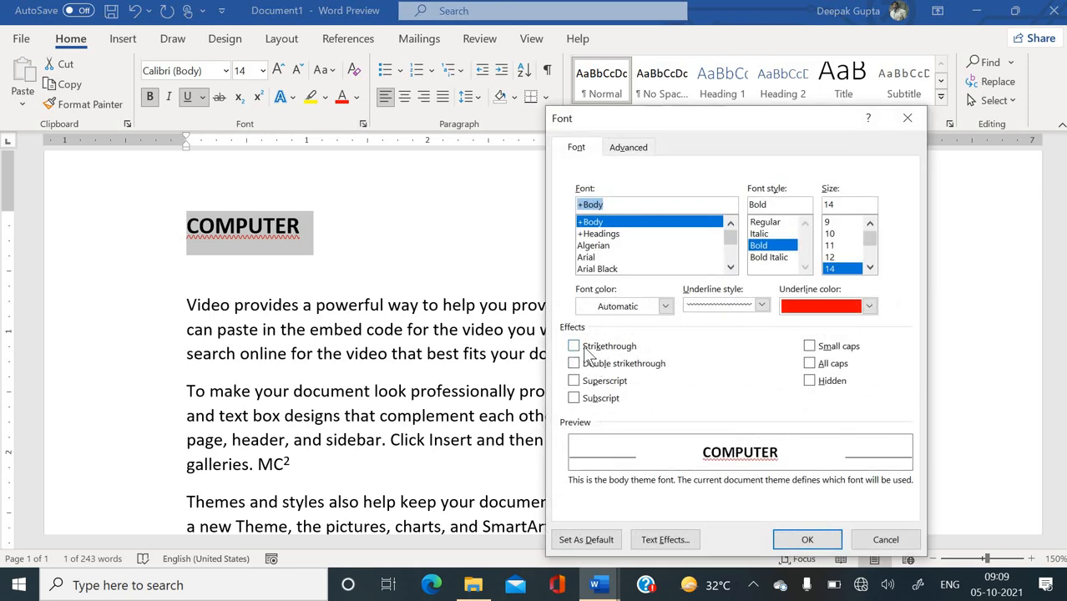
left_click(576, 345)
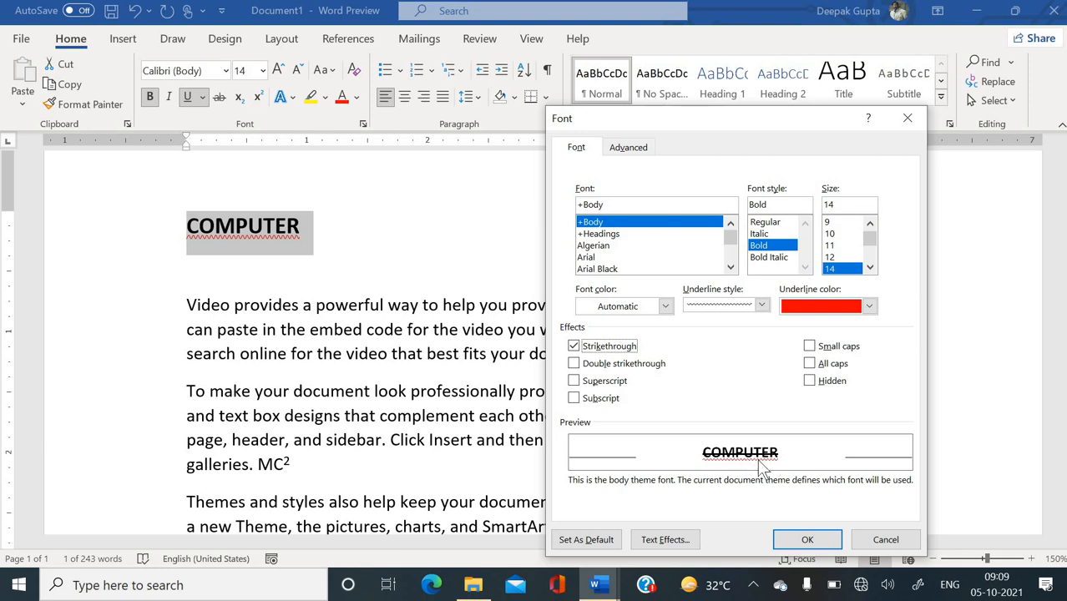
left_click(609, 367)
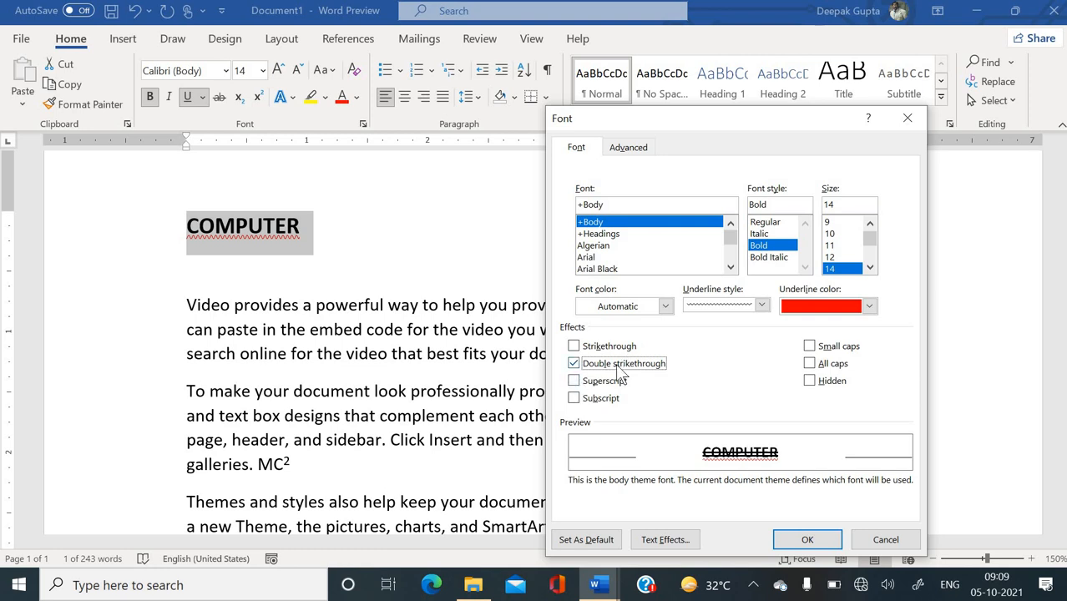
left_click(806, 540)
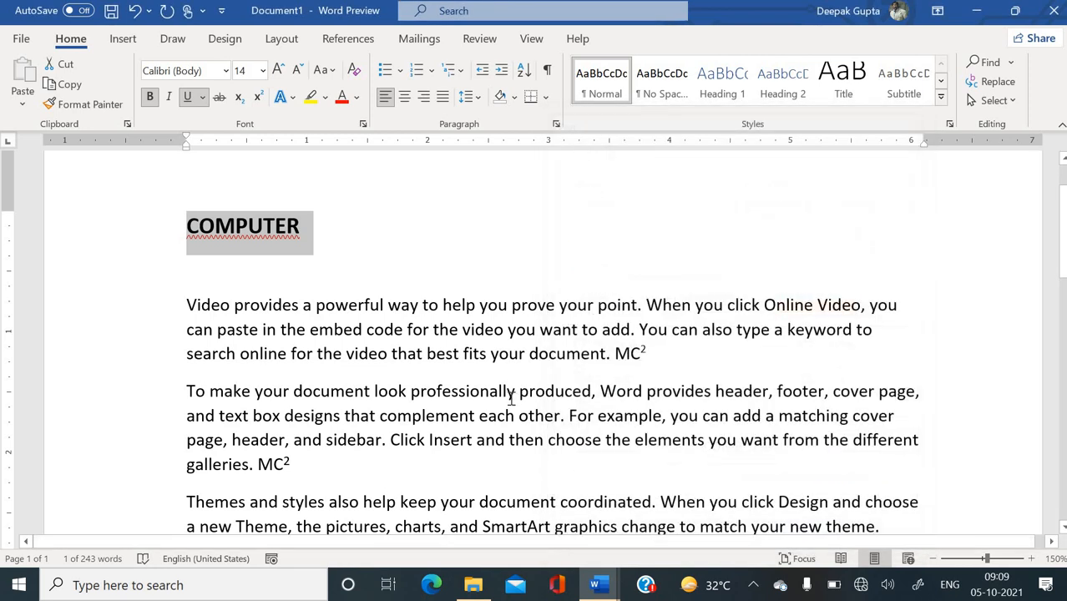
left_click(251, 286)
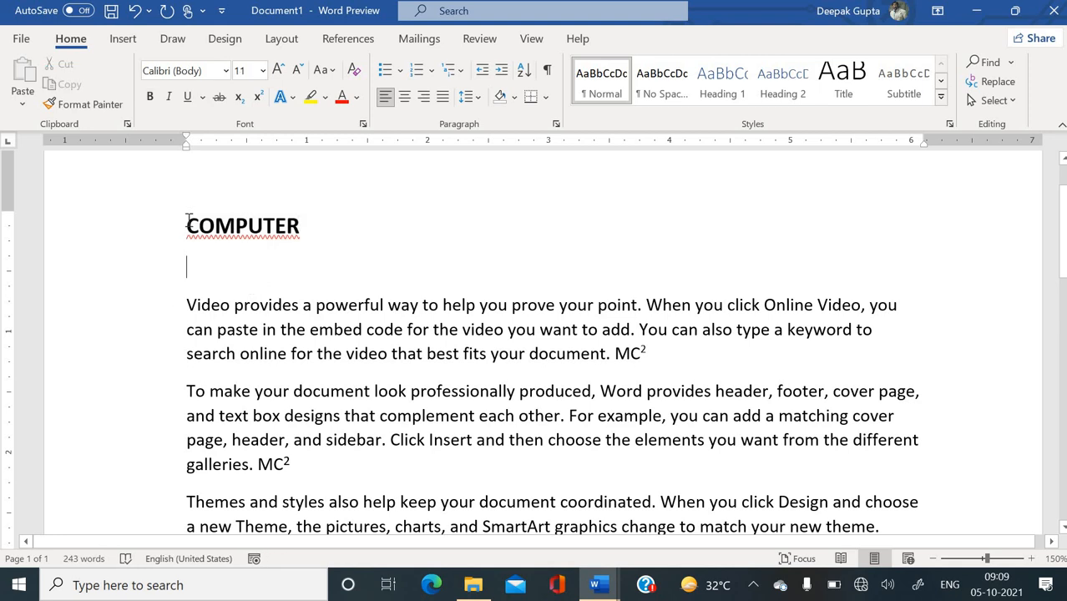
left_click_drag(219, 309, 644, 352)
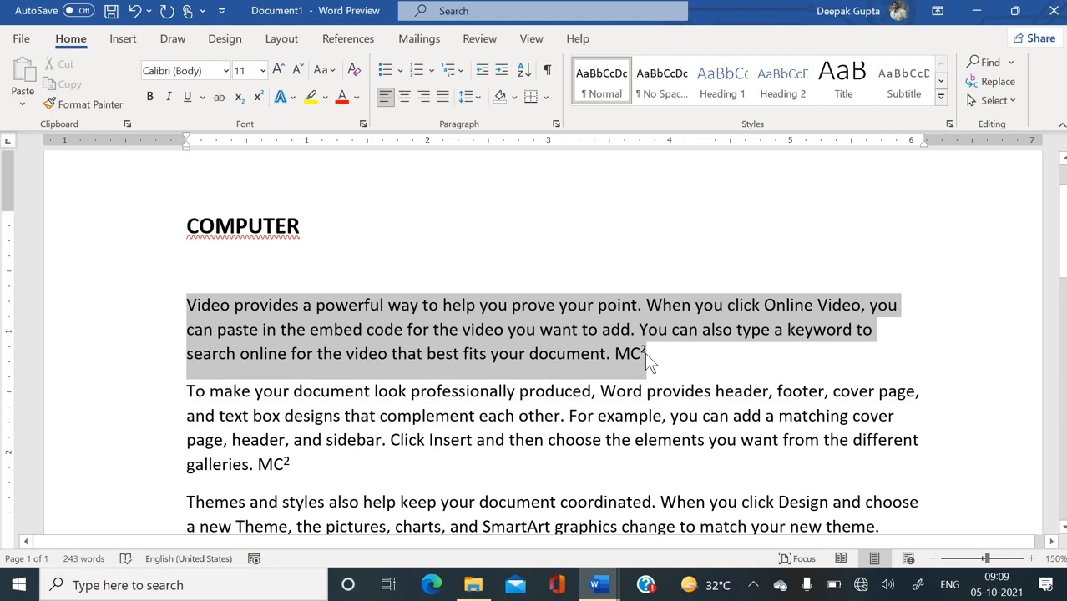
left_click(363, 123)
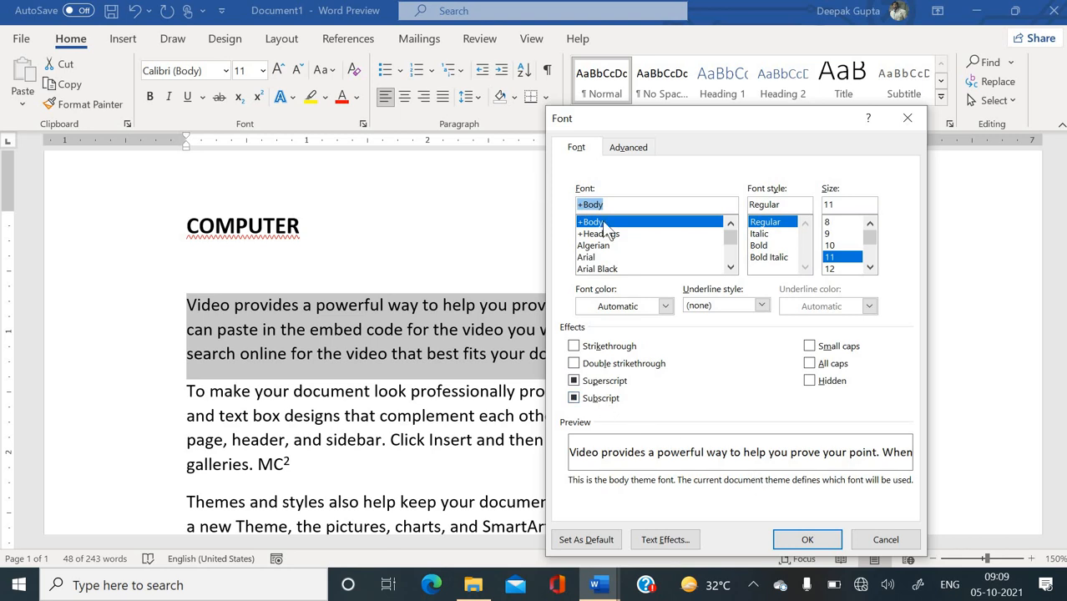
left_click(876, 539)
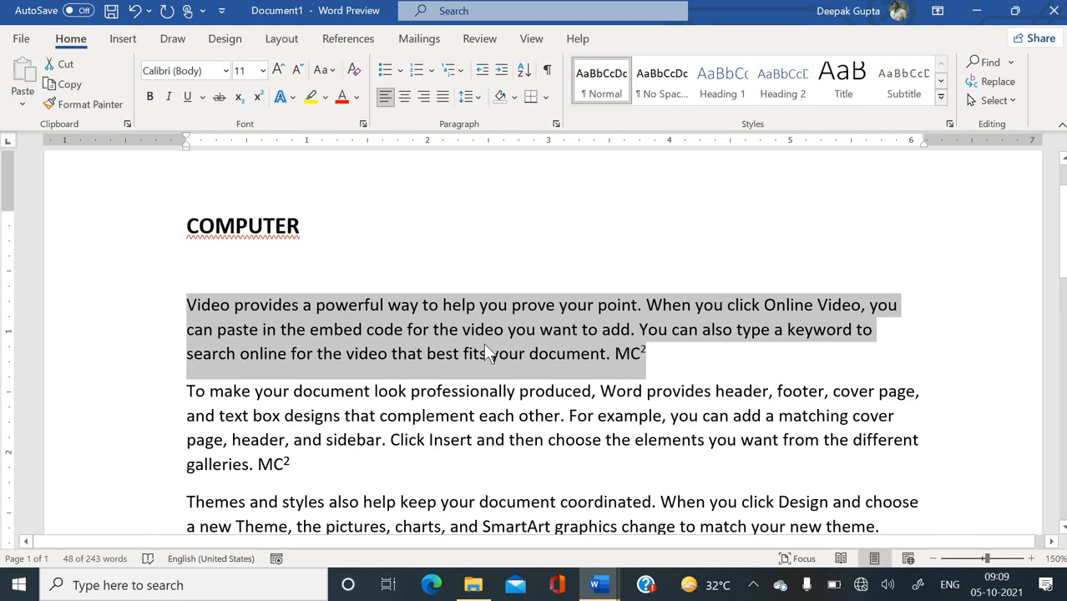
left_click(321, 233)
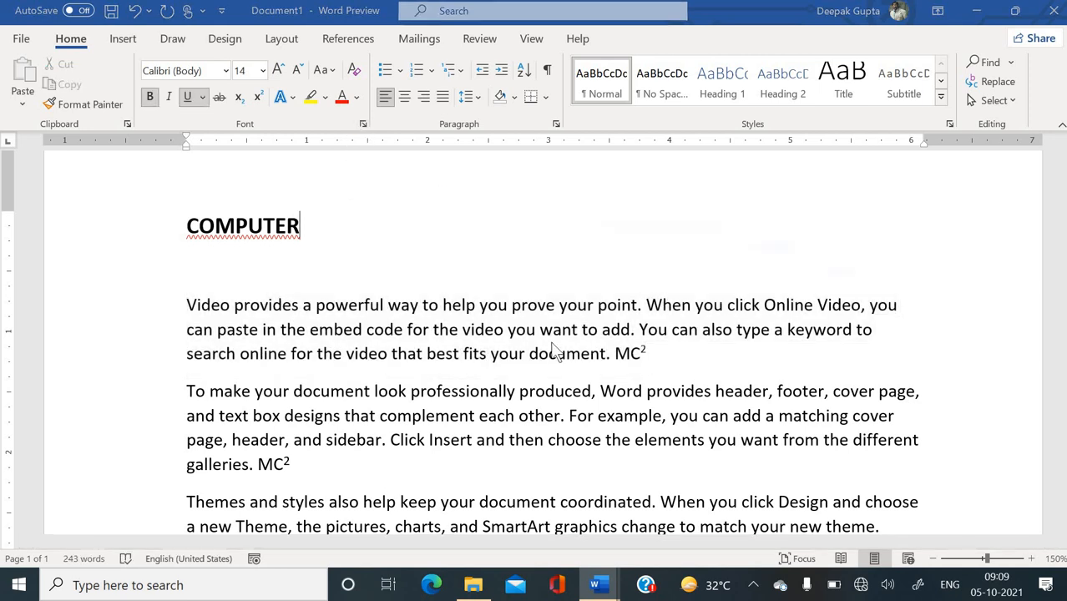
key("ctrl+d")
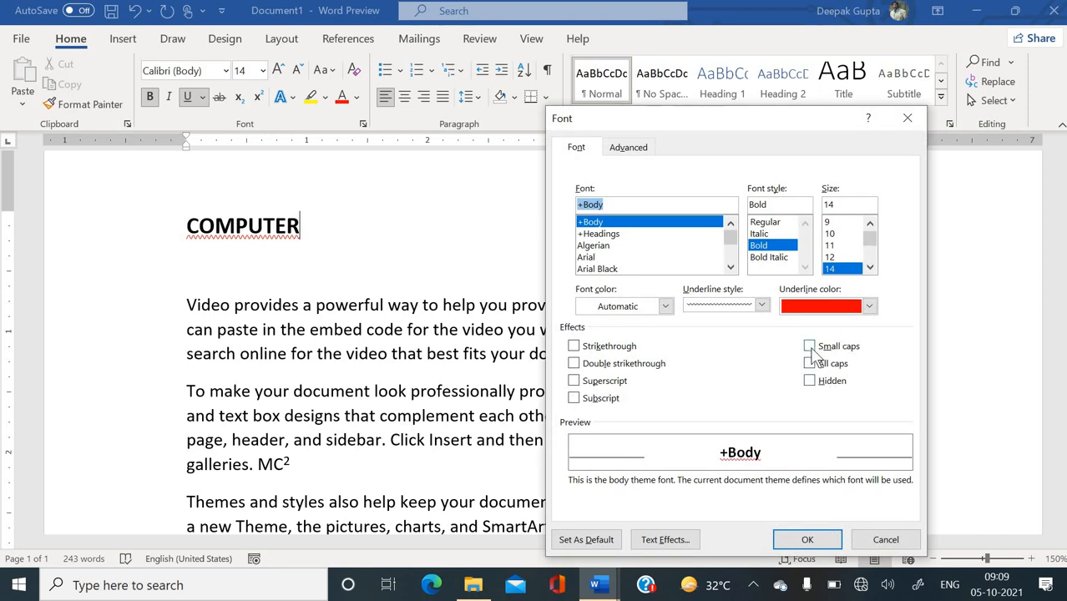
left_click(883, 540)
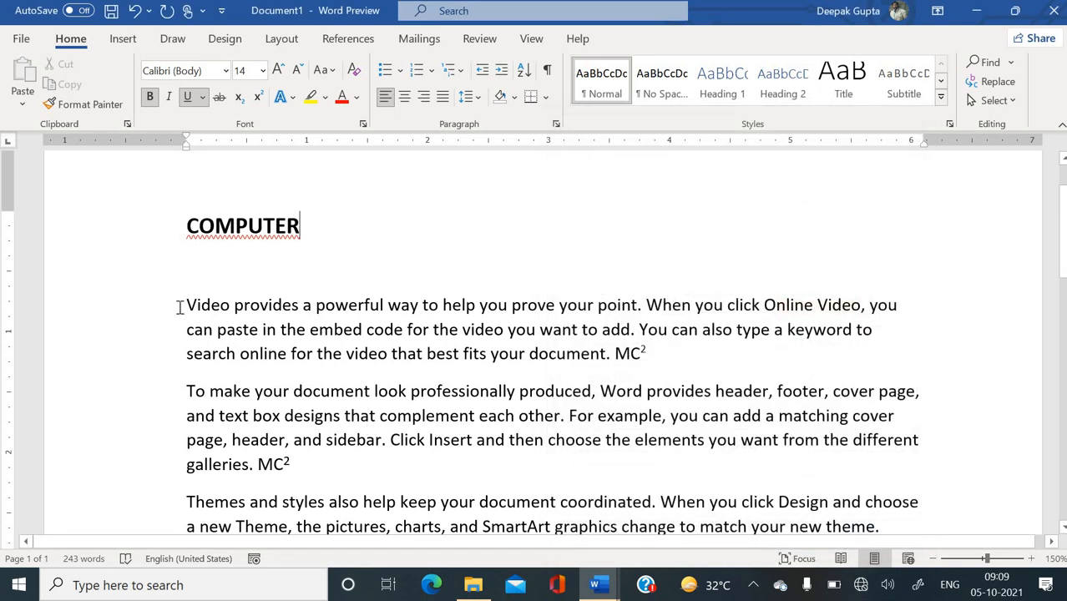
Preview small caps on the first paragraph's text before MC², and apply the All caps and Hidden effects to it
left_click_drag(180, 307, 592, 341)
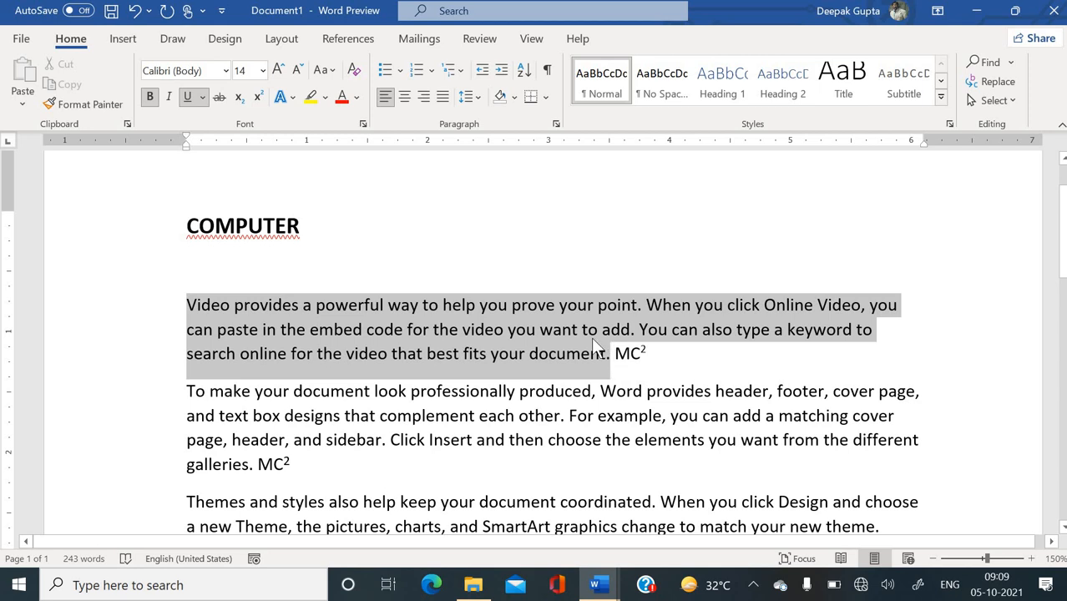
left_click(363, 124)
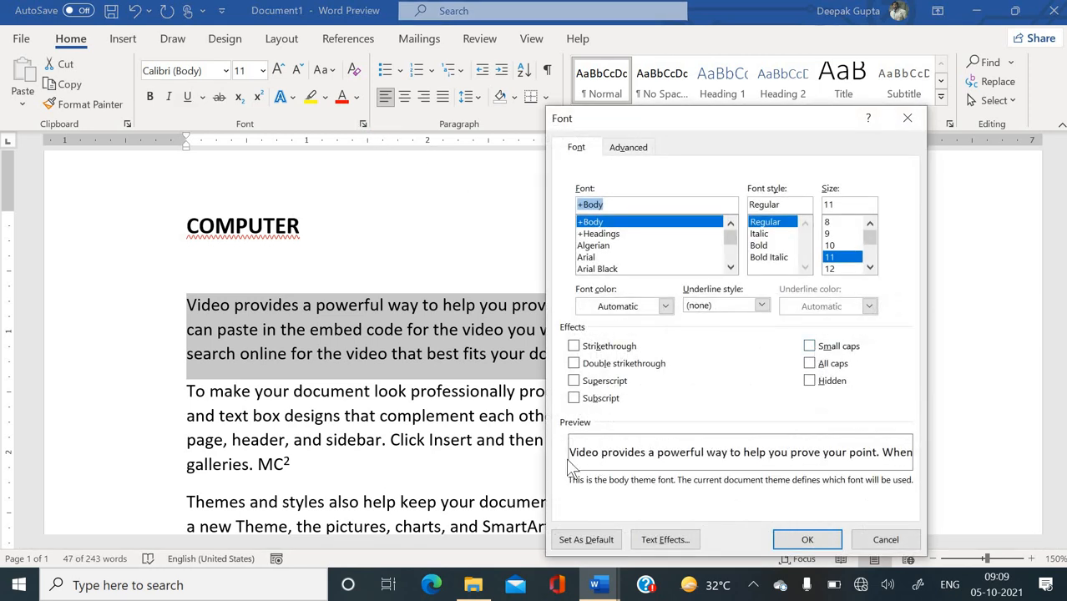
left_click(810, 349)
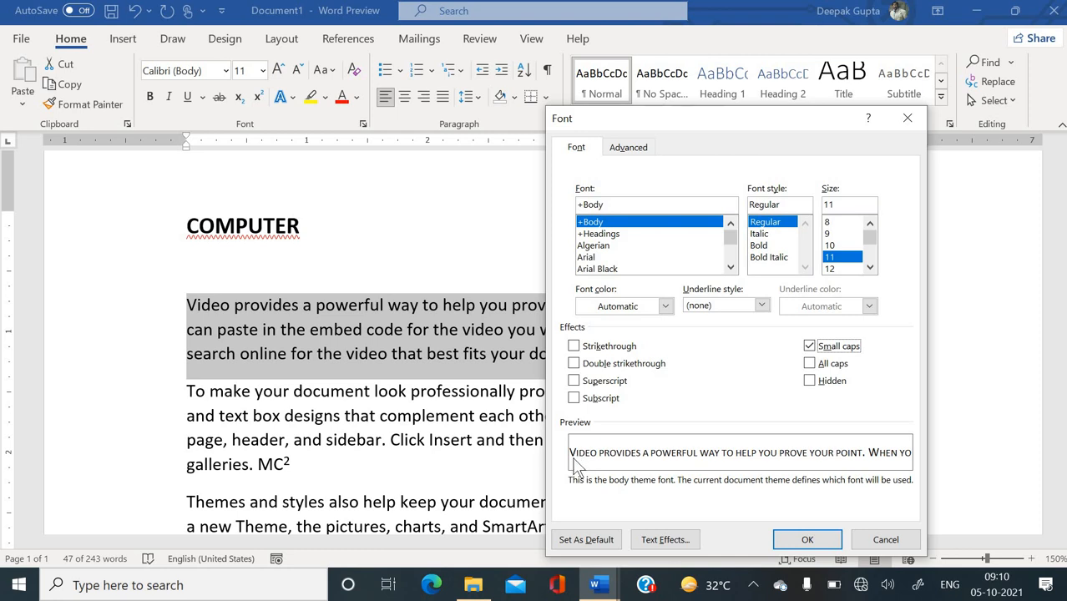
left_click(815, 363)
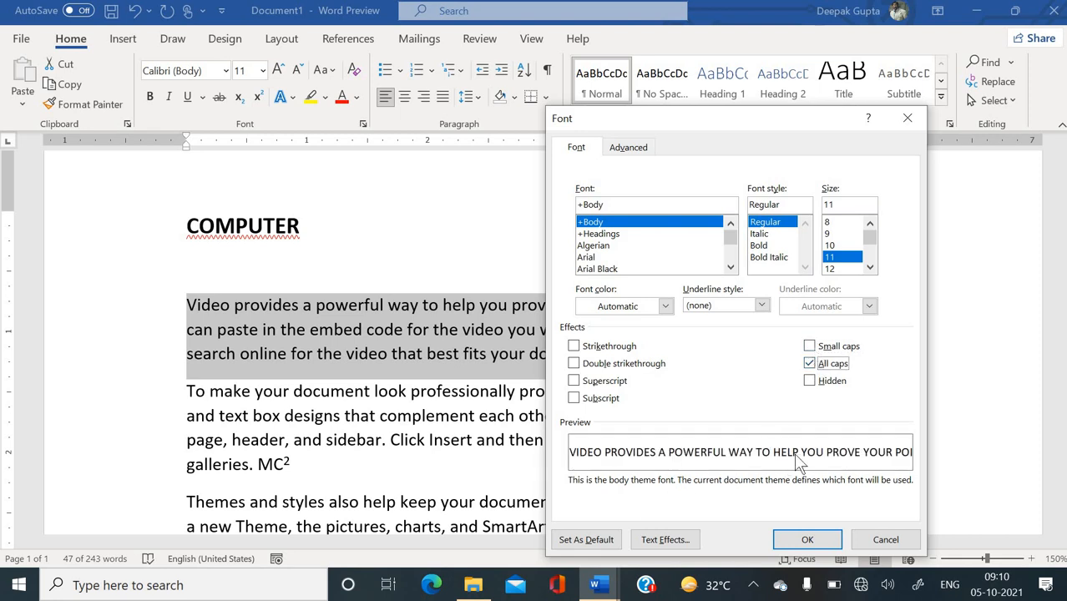
left_click(809, 382)
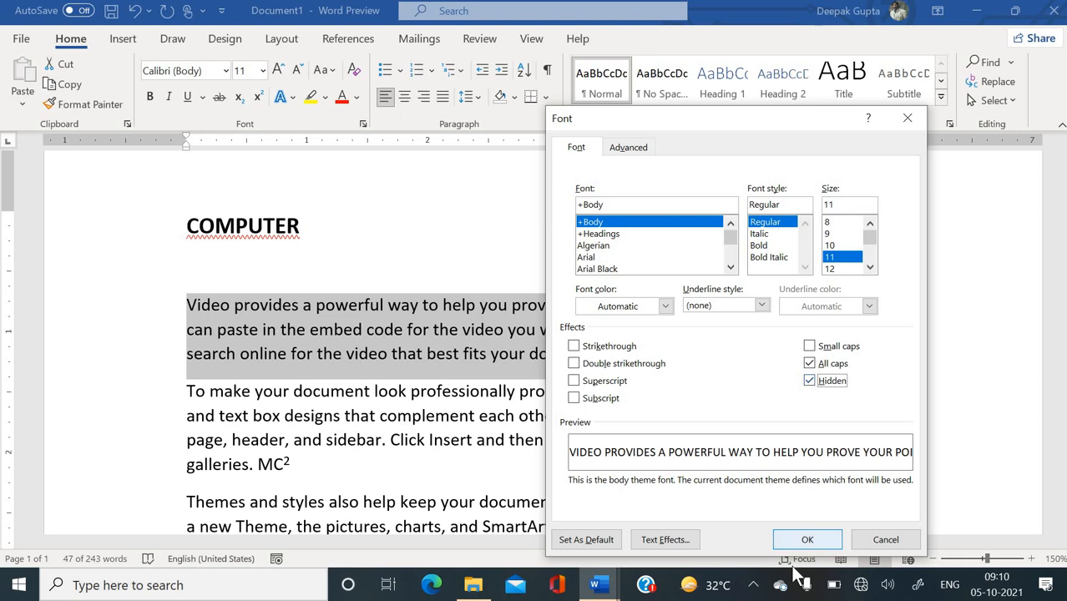
left_click(804, 540)
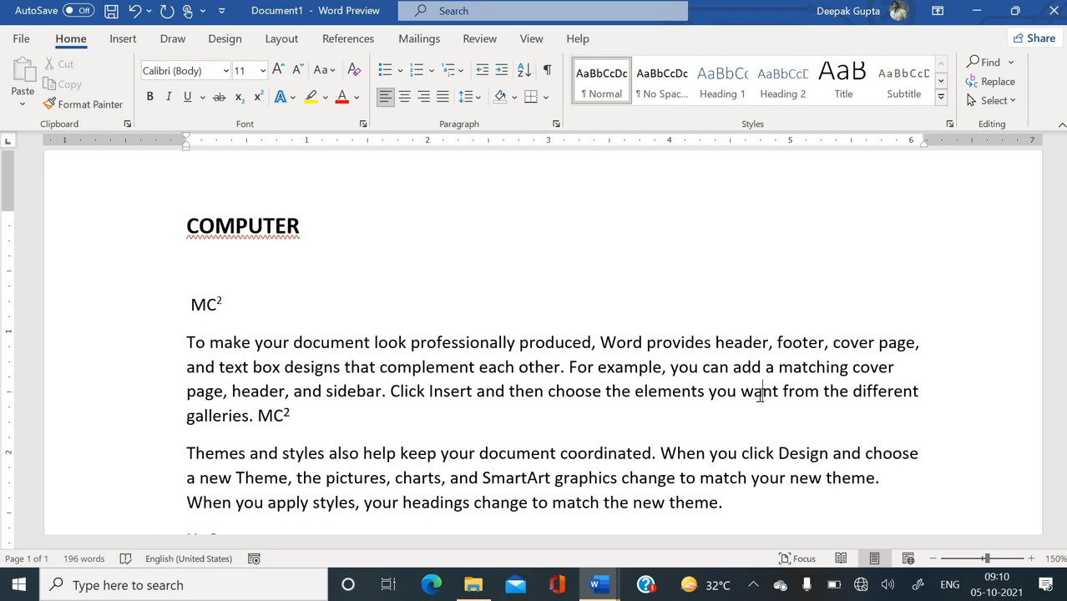
Select the whole document and remove the Hidden effect from its text
left_click(363, 124)
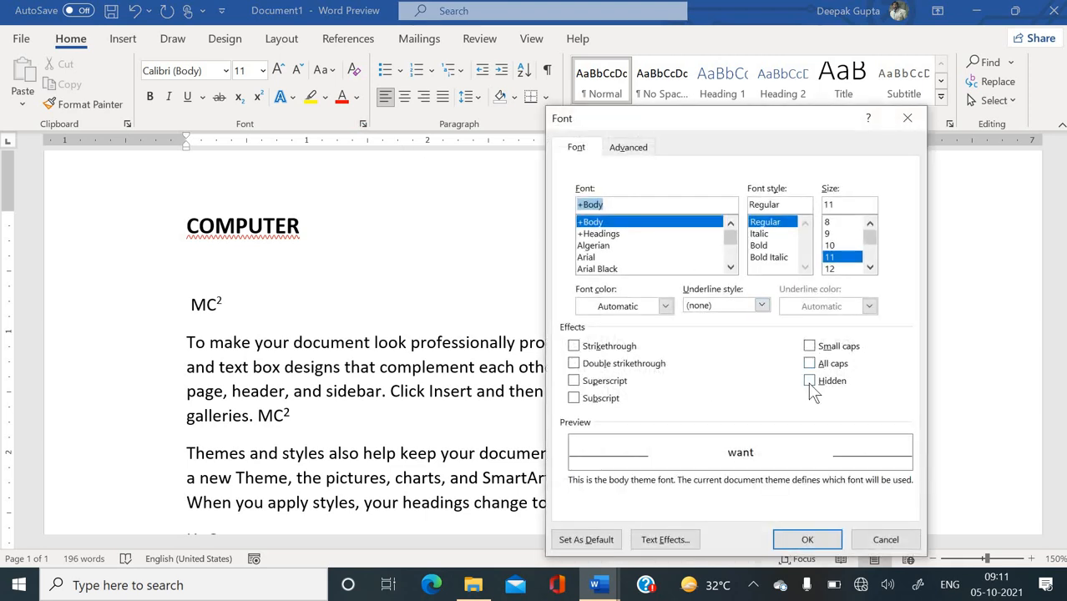
left_click(807, 540)
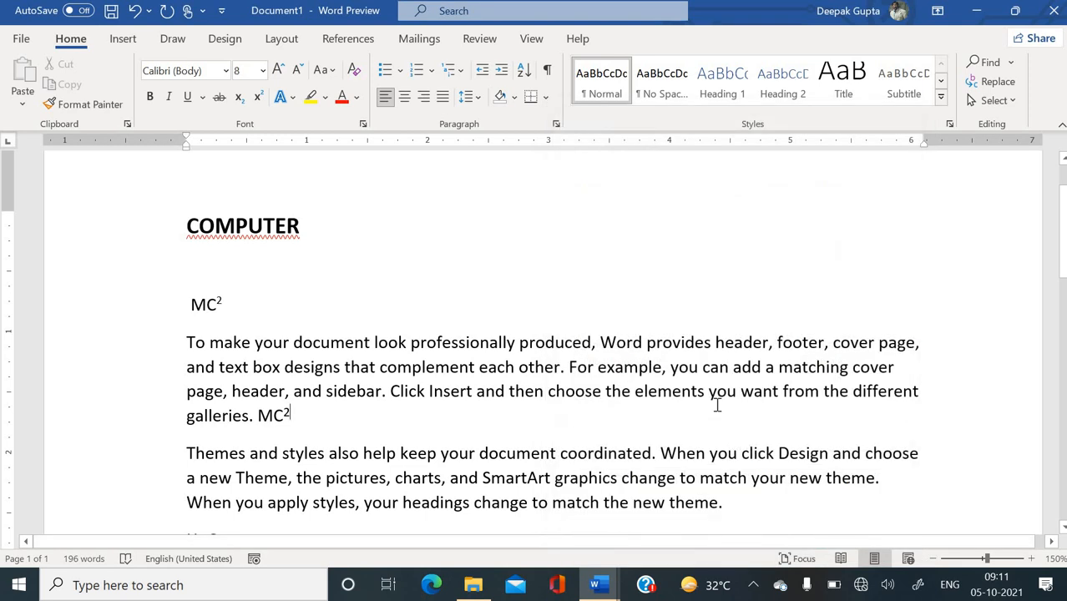
key("ctrl+a")
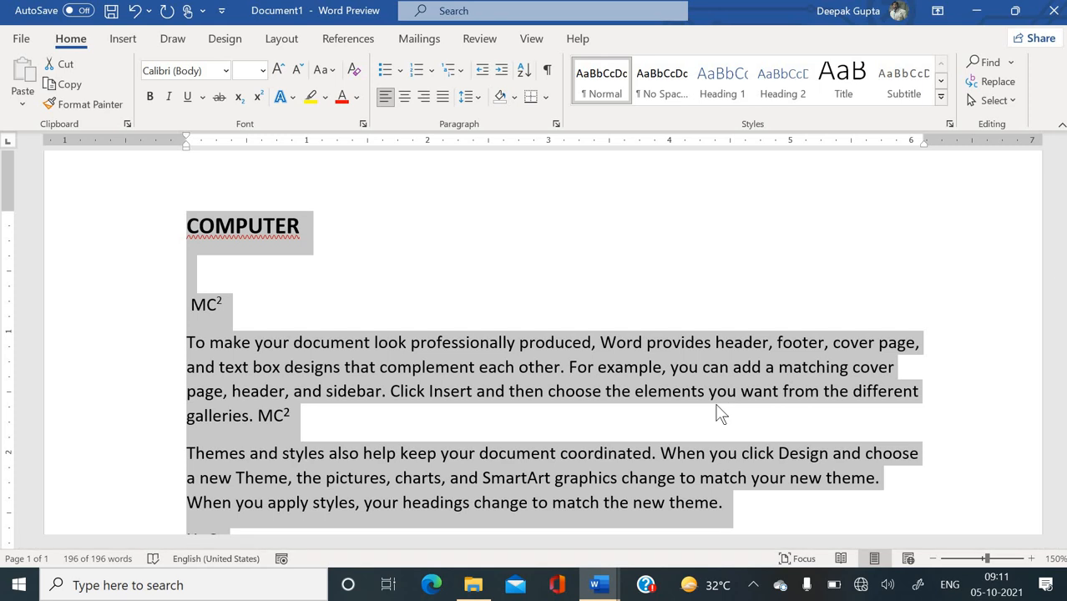
left_click(363, 122)
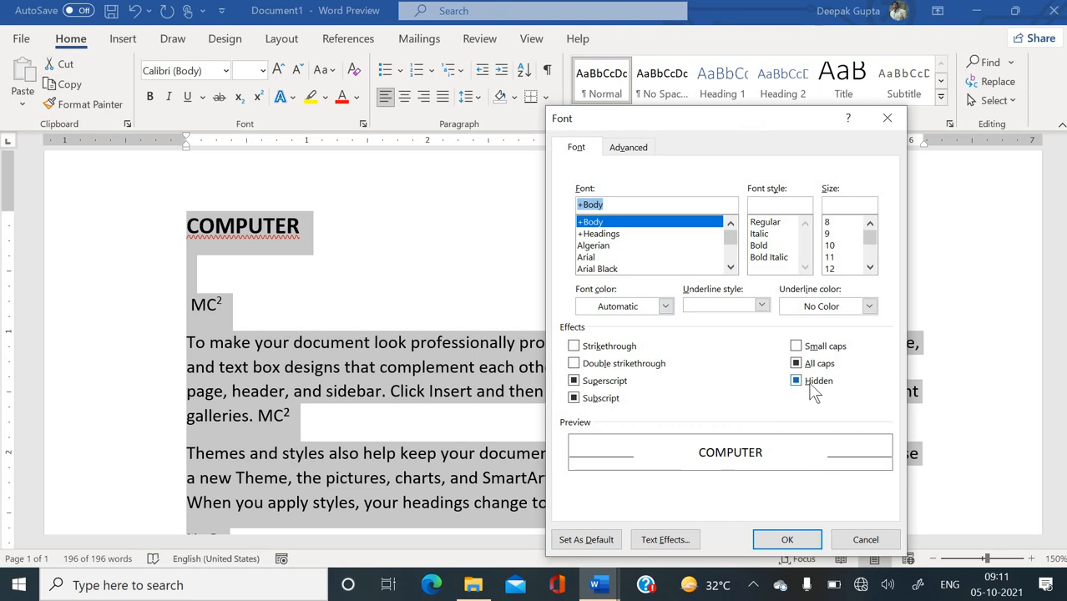
left_click(802, 388)
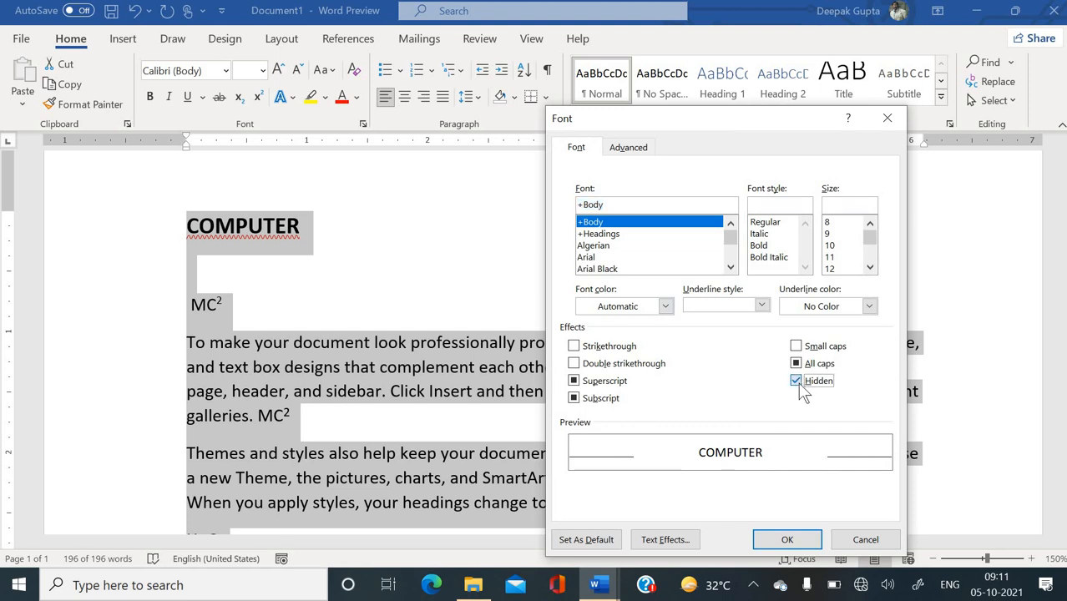
left_click(786, 539)
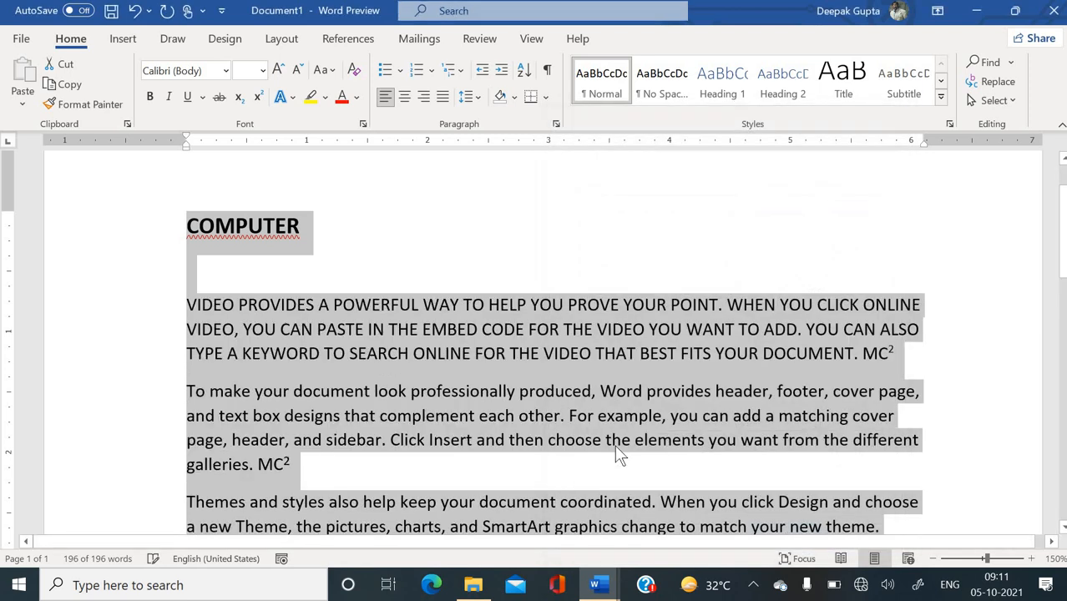
left_click(617, 452)
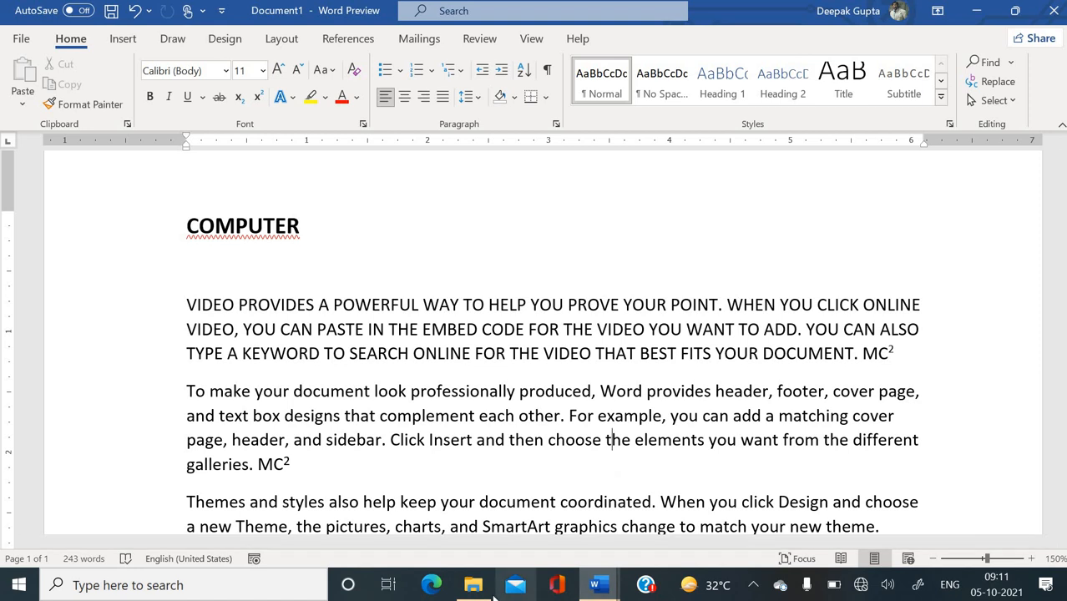
Switch to the Word theory.docx document and read the notes on character spacing and how to change it
mouse_move(595, 584)
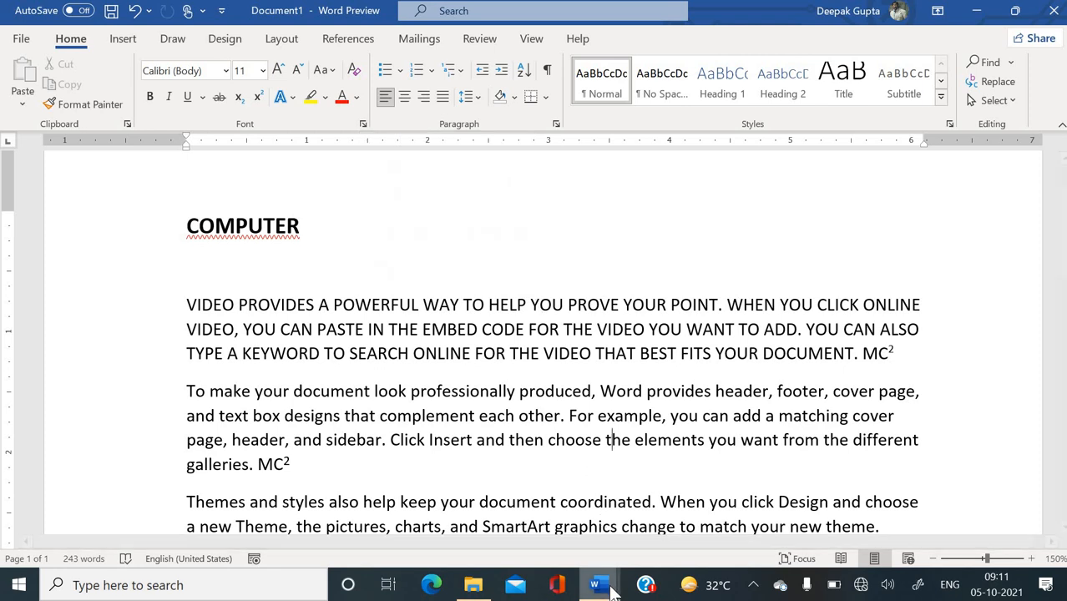
left_click(534, 504)
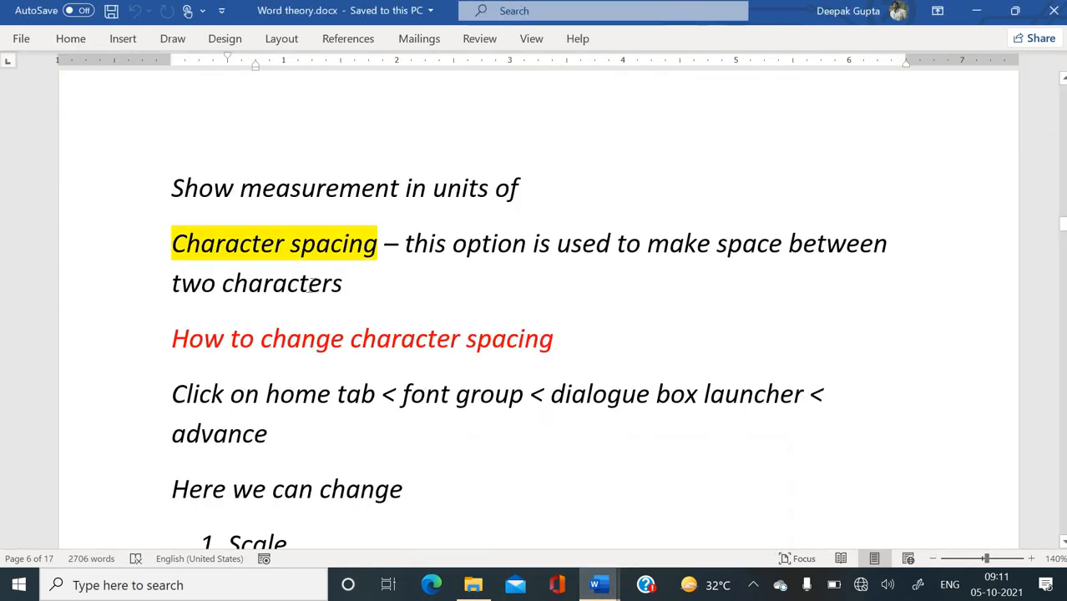
left_click_drag(341, 288, 275, 281)
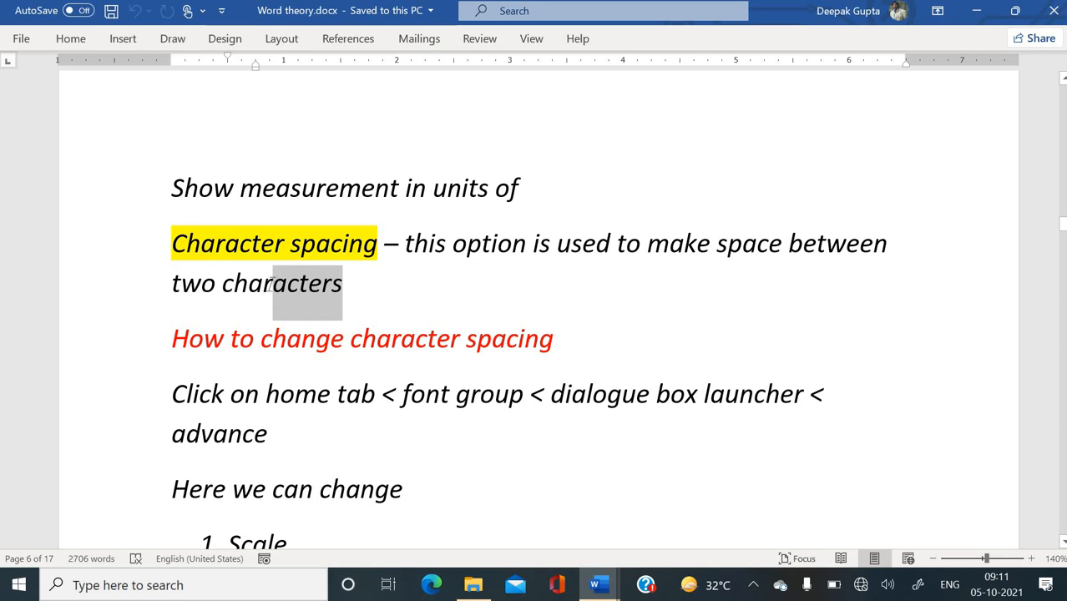
left_click(286, 282)
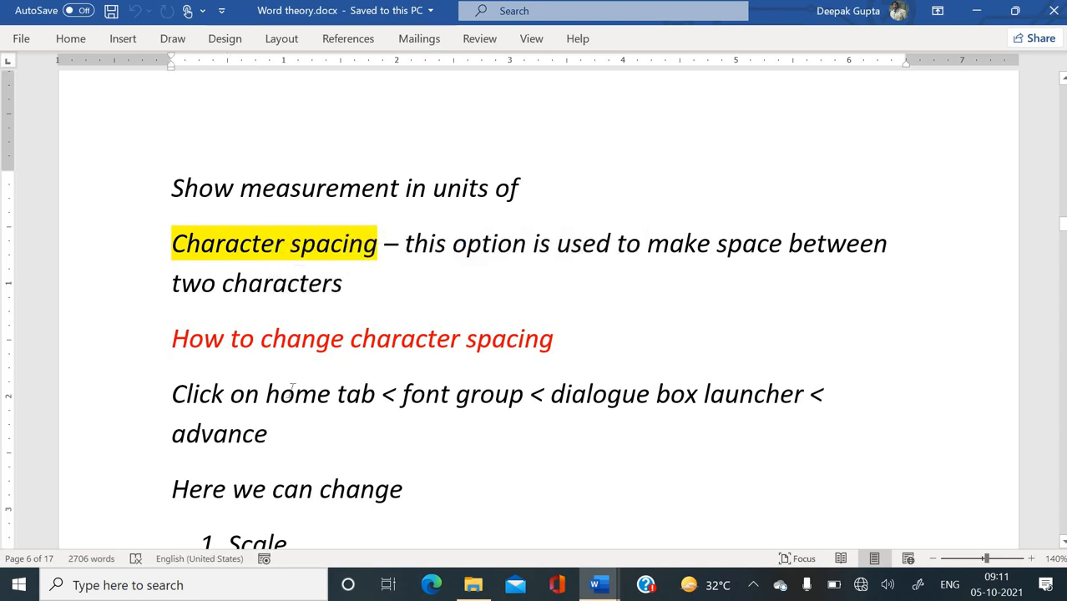
scroll(292, 388, "down", 4)
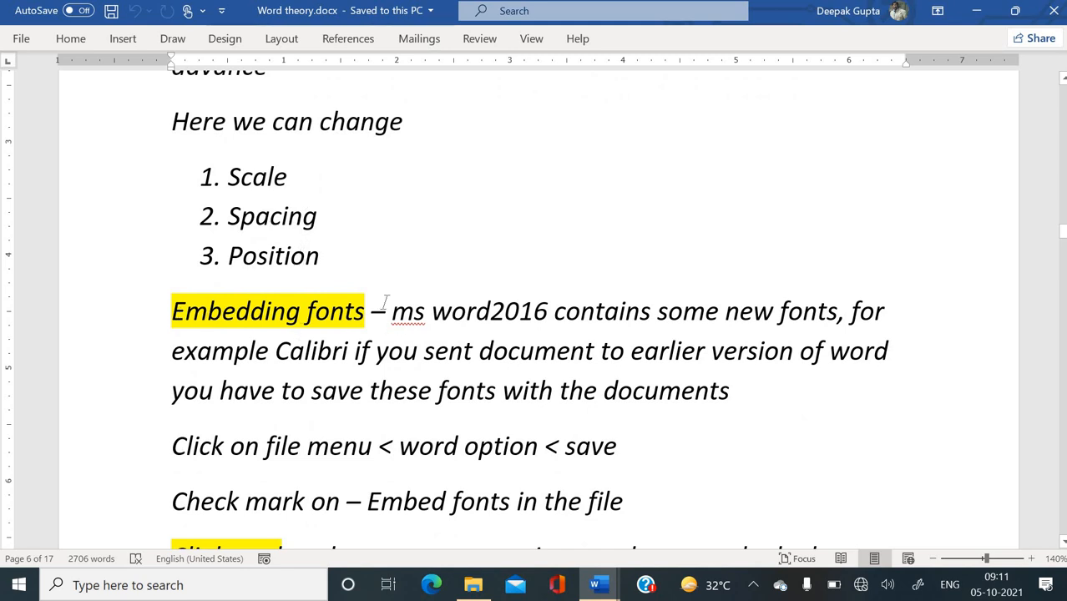
scroll(380, 297, "up", 4)
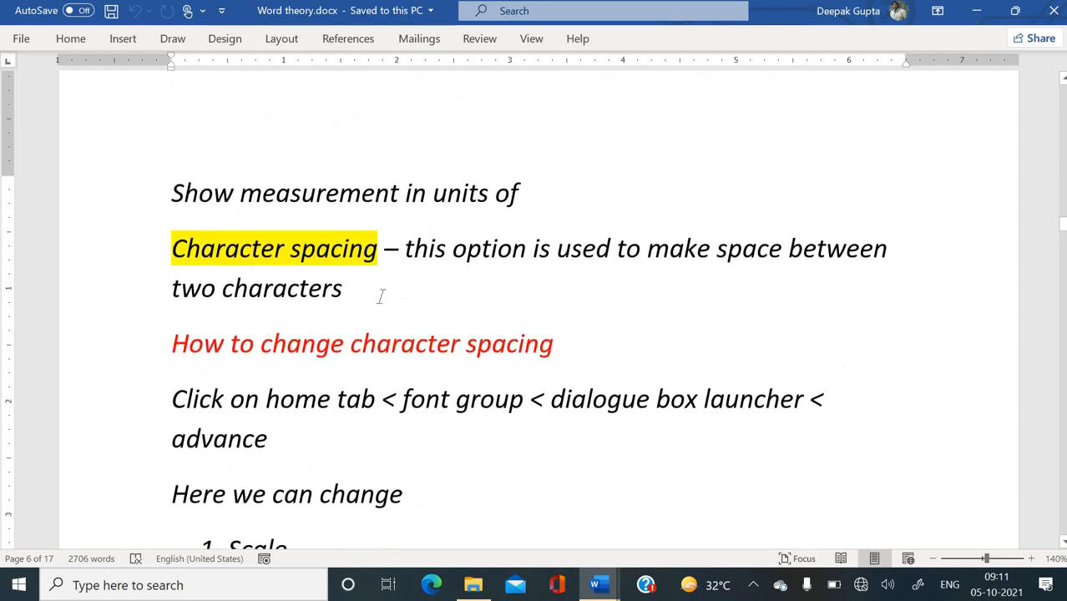
left_click(380, 296)
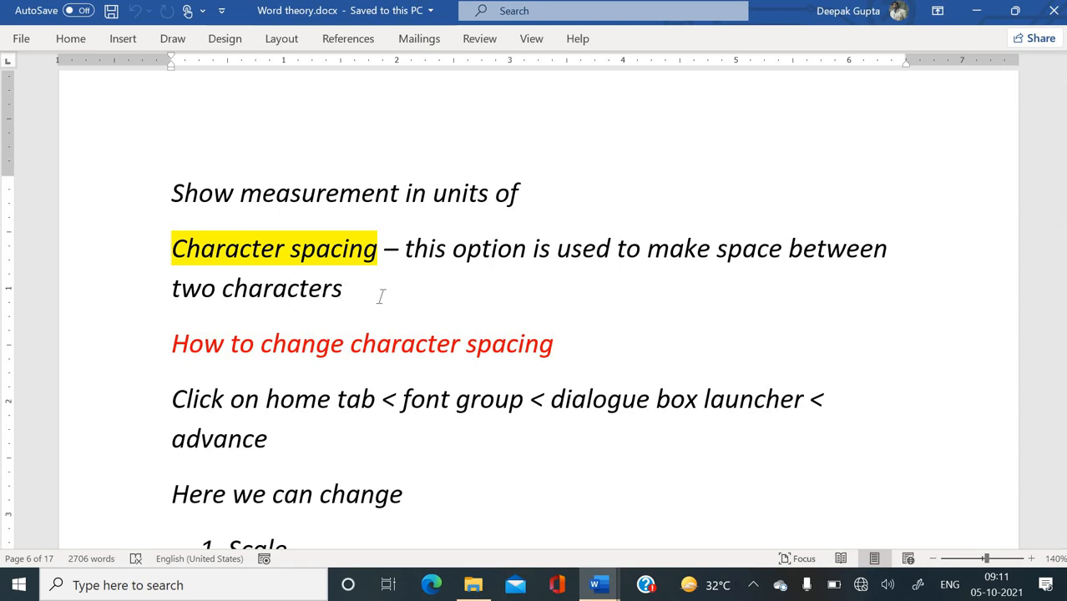